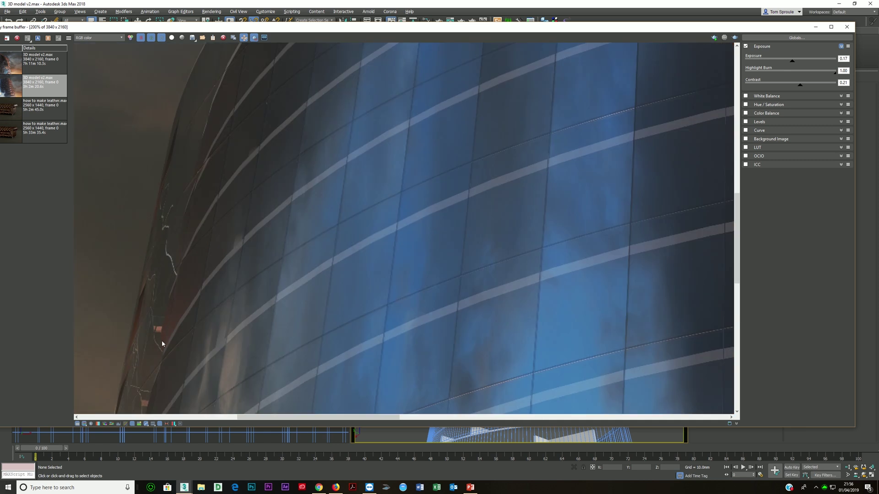
# Step: Examine the glass facade and the orange-lit edge of the rendered tower up close in the frame buffer
pyautogui.scroll(-4, 190, 285)
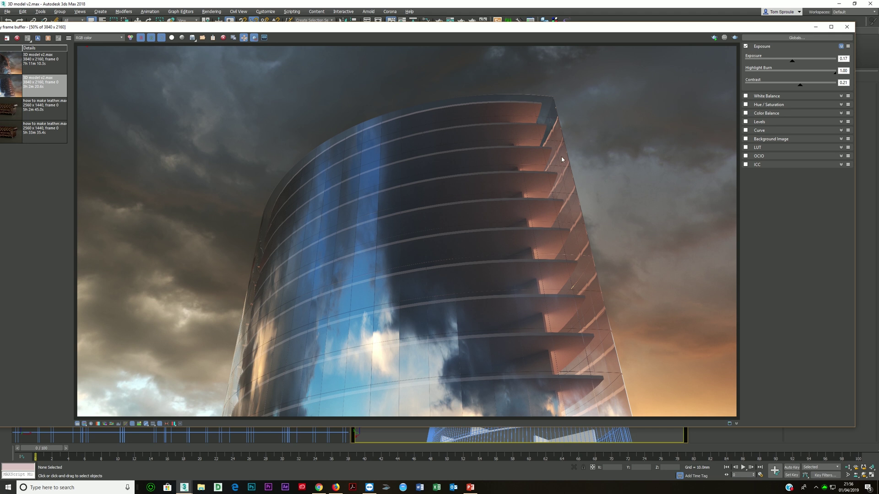
pyautogui.scroll(2, 563, 160)
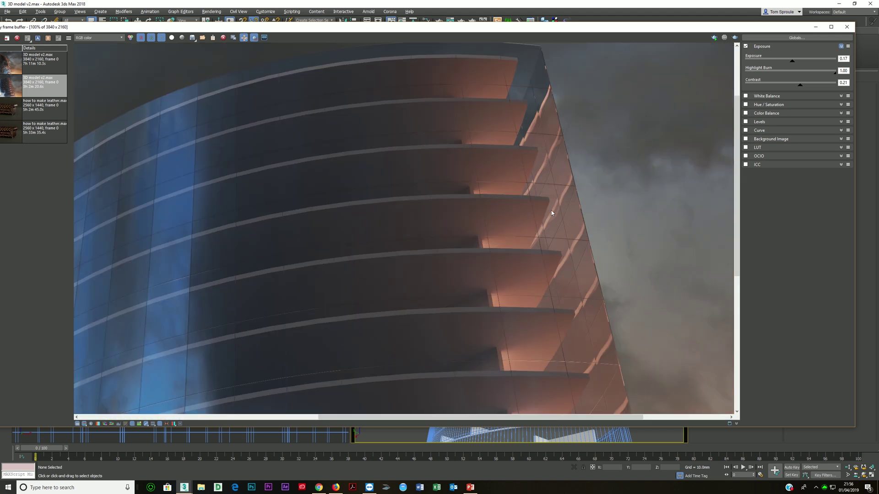
pyautogui.scroll(-3, 577, 275)
pyautogui.scroll(1, 533, 268)
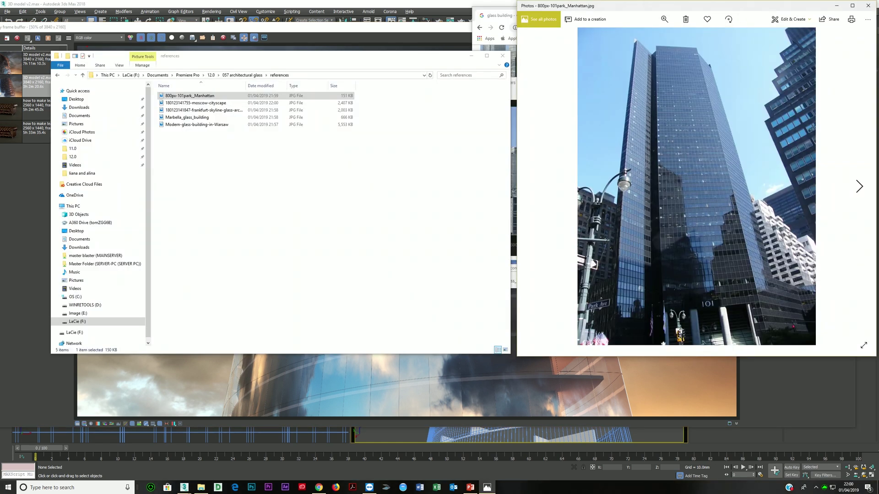
# Step: Enlarge the 101 Park Manhattan reference photo, examine its glass reflections up close, and close it
pyautogui.moveTo(730, 14); pyautogui.dragTo(443, 48)
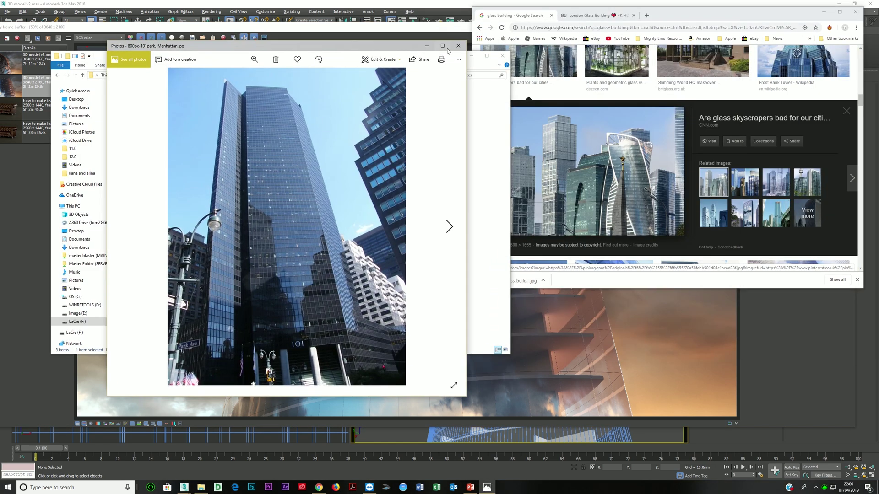
pyautogui.click(443, 46)
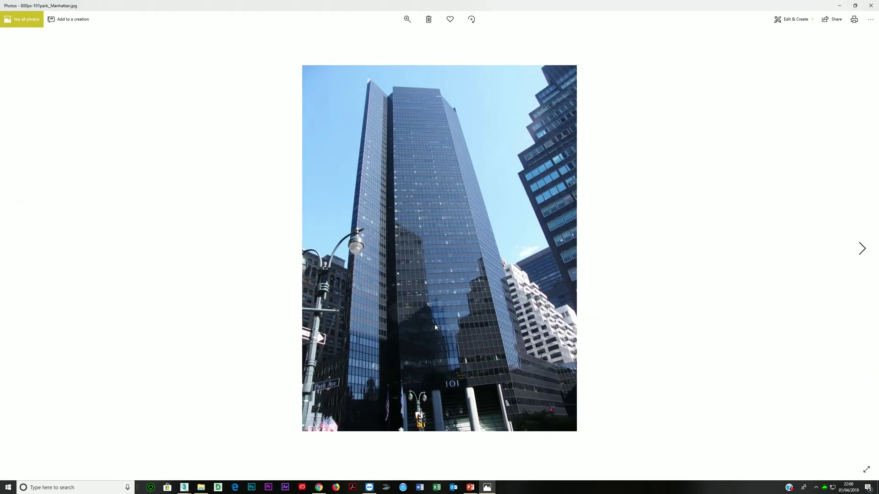
pyautogui.scroll(5, 428, 273)
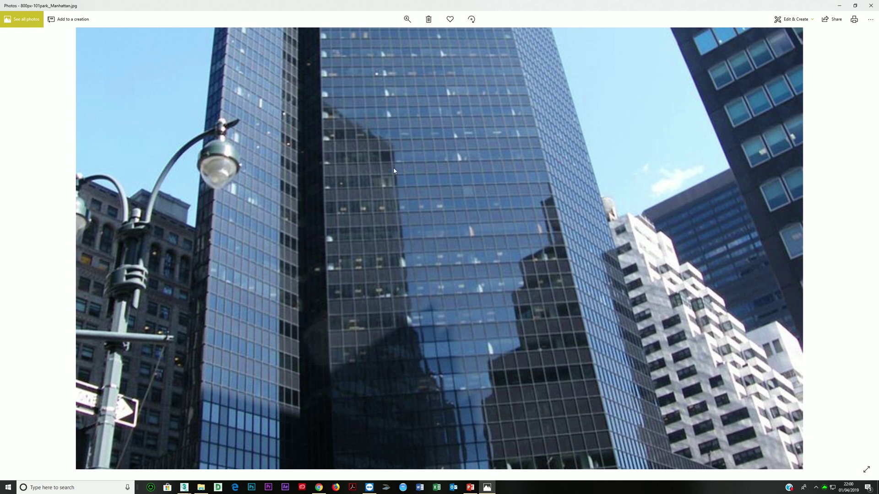
pyautogui.scroll(-3, 390, 186)
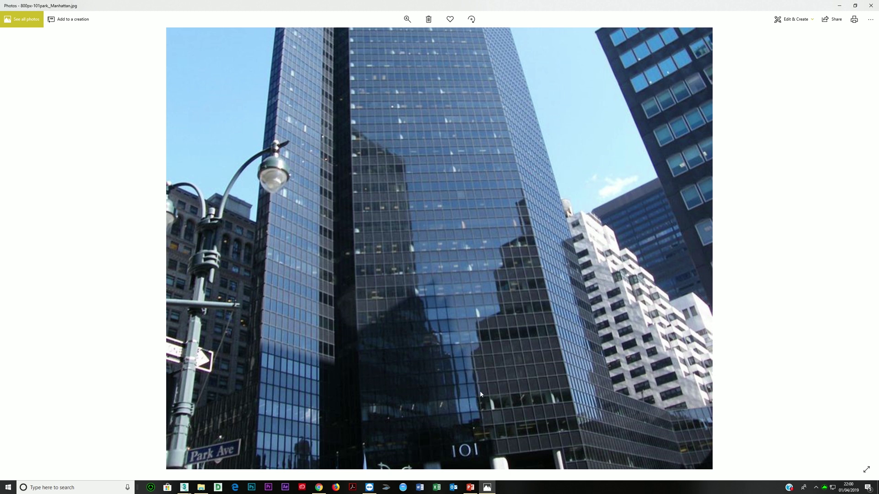
pyautogui.scroll(-3, 412, 342)
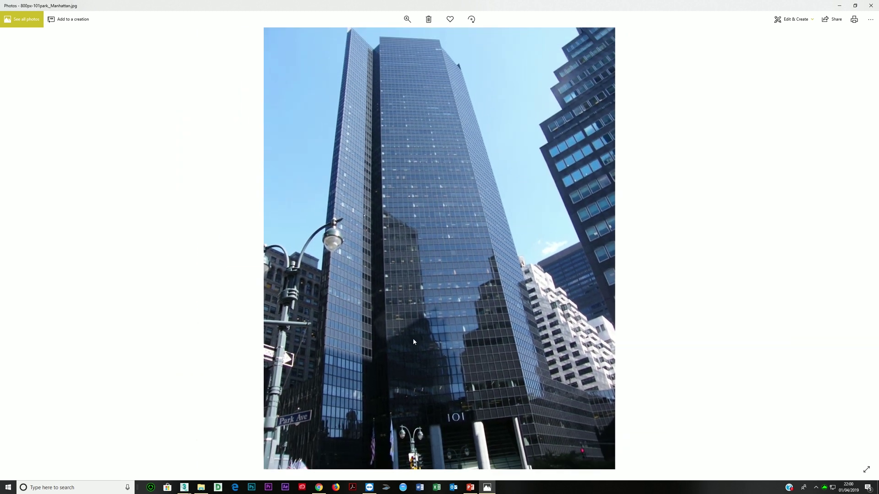
pyautogui.click(870, 6)
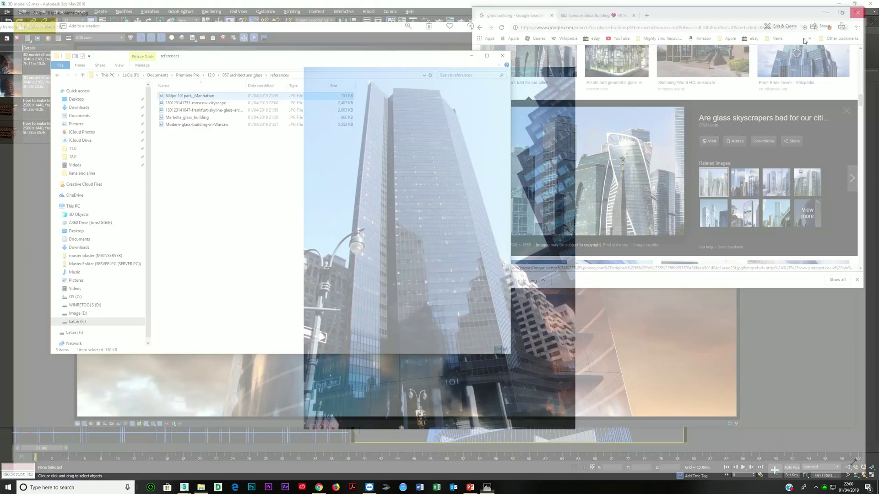
# Step: Examine the glass towers in the Frankfurt skyline and Warsaw reference photos, then close the viewer
pyautogui.click(258, 104)
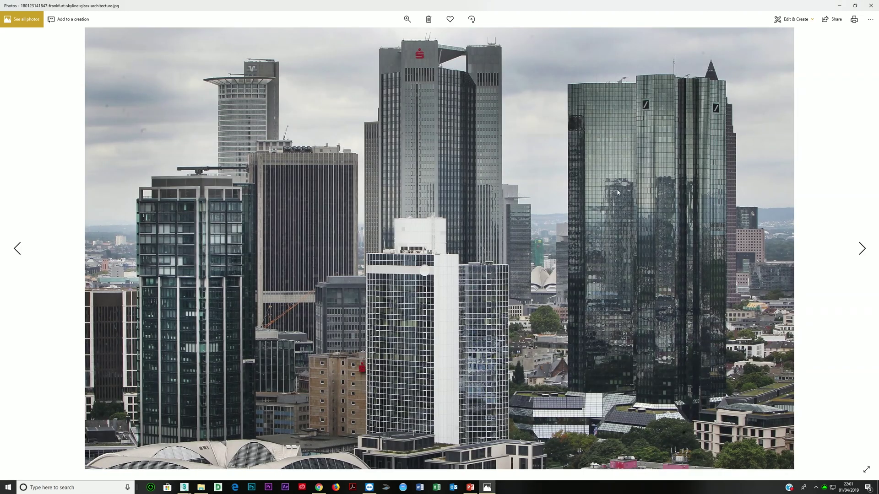
pyautogui.scroll(2, 617, 192)
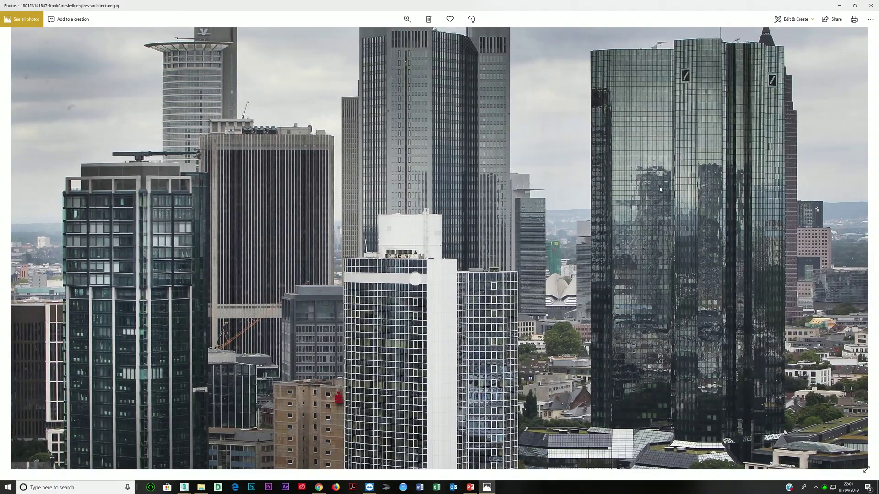
pyautogui.scroll(1, 662, 200)
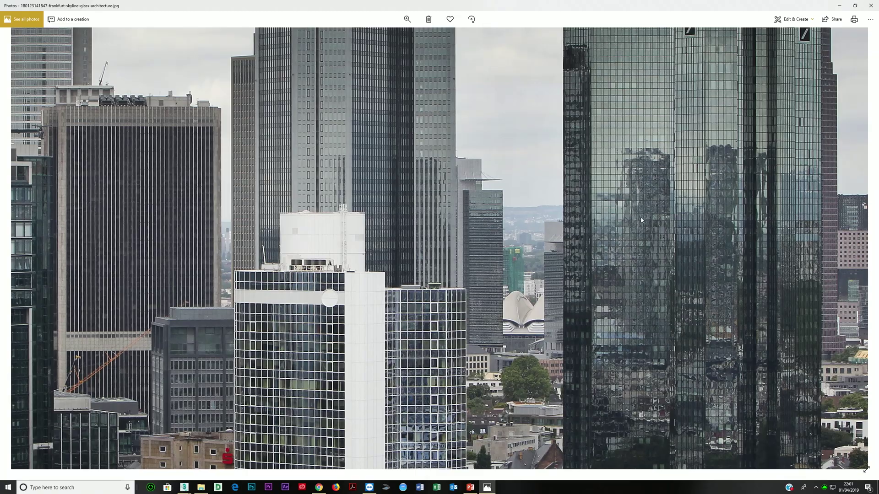
pyautogui.scroll(-3, 626, 251)
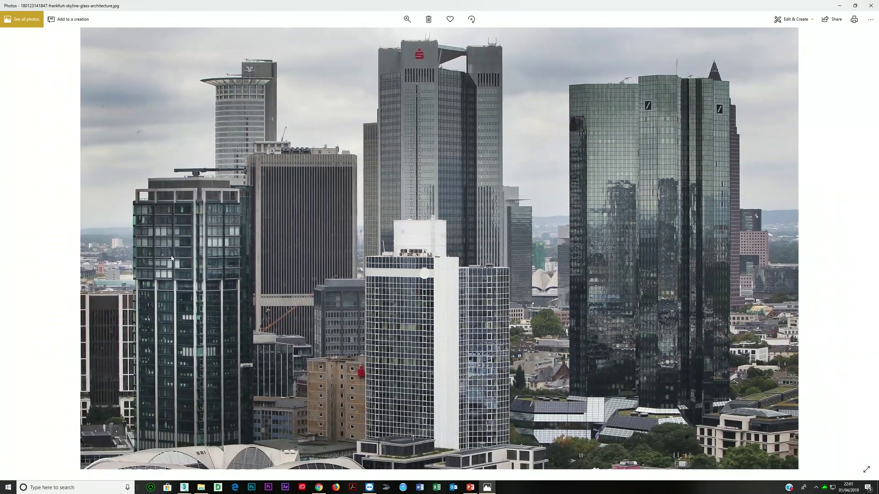
pyautogui.scroll(4, 179, 334)
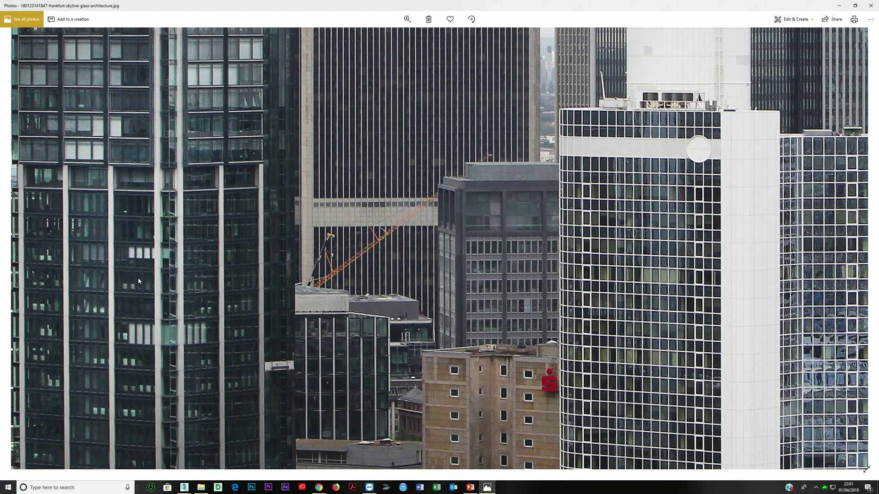
pyautogui.scroll(2, 137, 128)
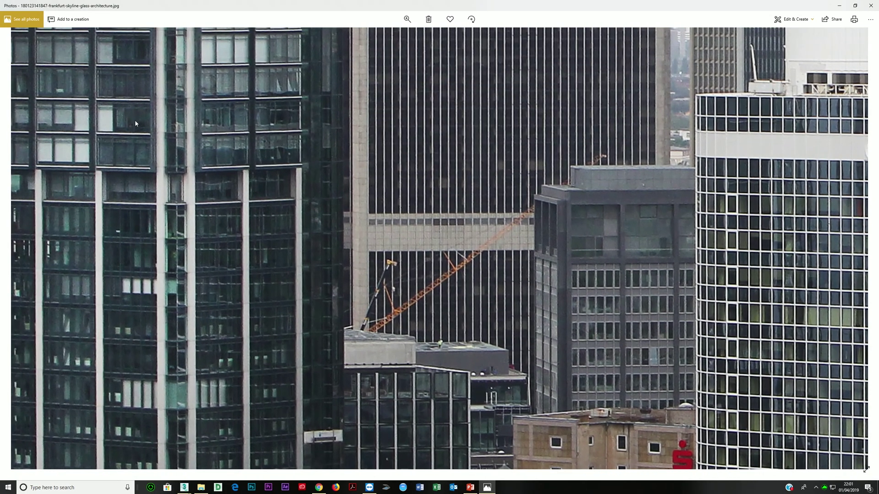
pyautogui.scroll(-5, 319, 202)
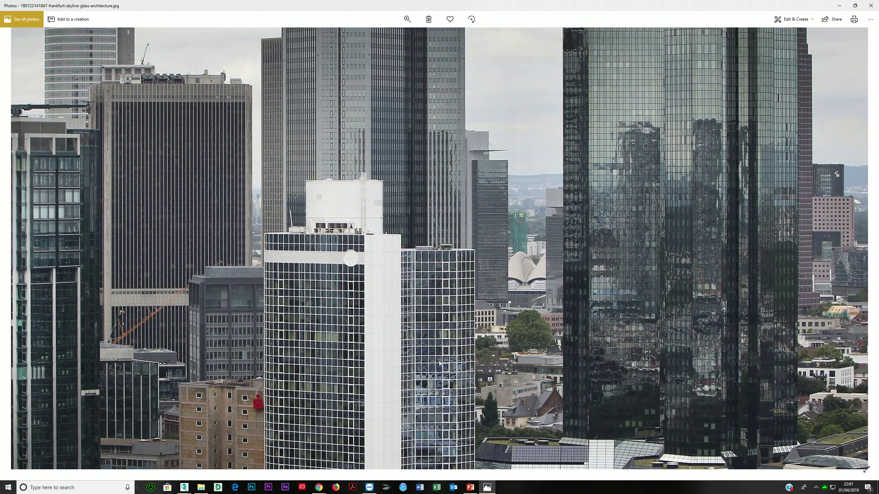
pyautogui.press('Right')
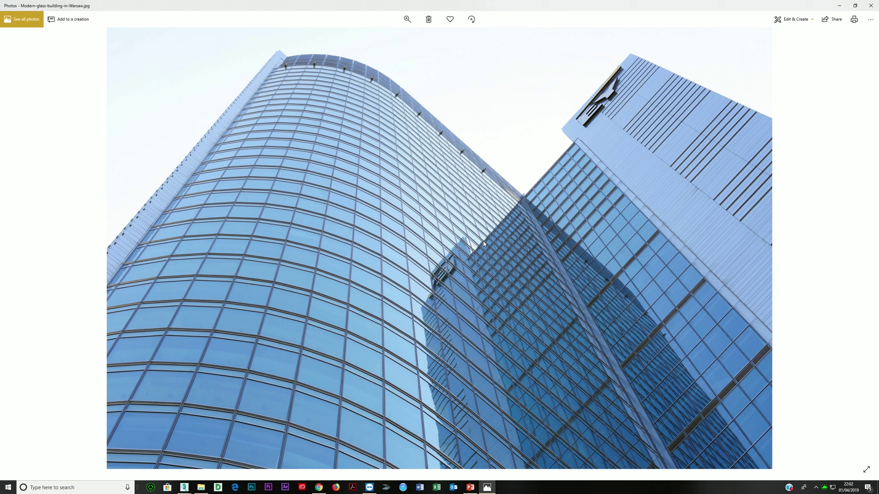
pyautogui.click(871, 5)
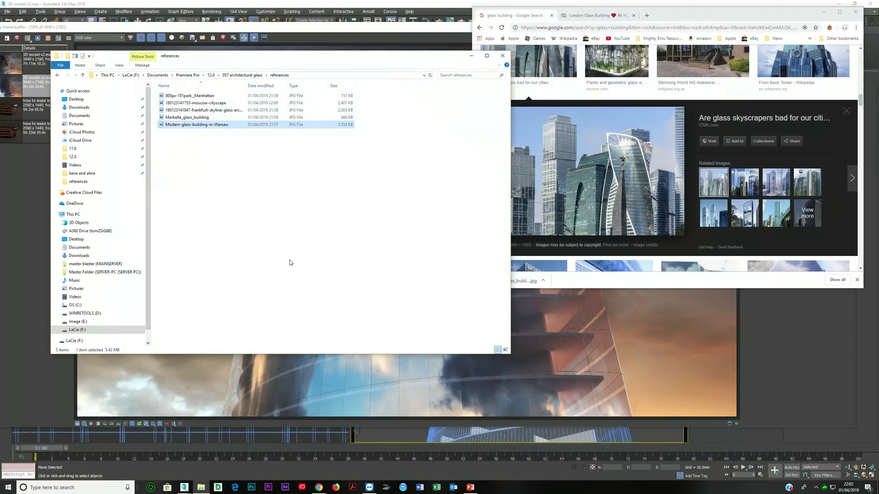
# Step: Return to the tower render in 3ds Max and examine the cloud reflections across its glass panels
pyautogui.click(623, 320)
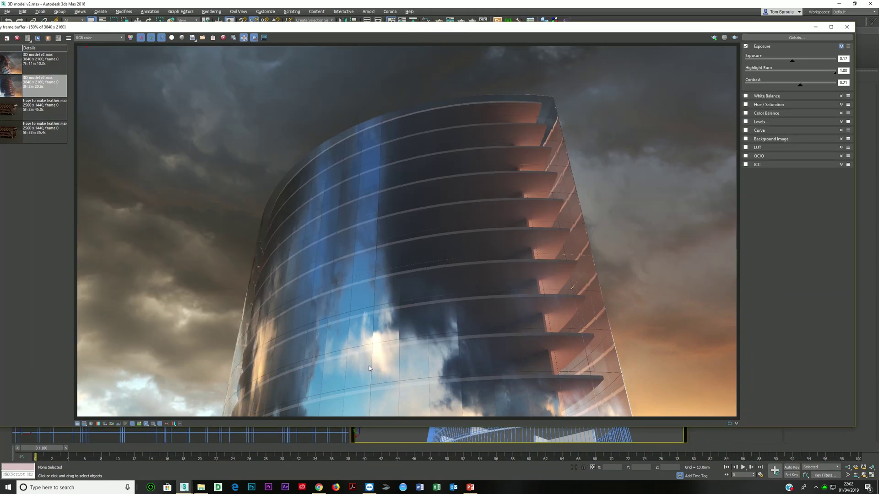
pyautogui.scroll(5, 370, 364)
pyautogui.scroll(-3, 375, 355)
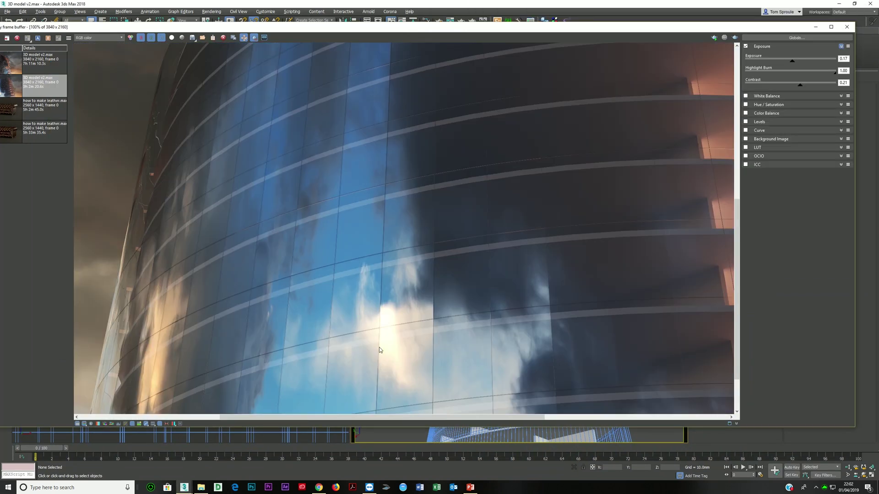
pyautogui.scroll(-2, 330, 339)
pyautogui.scroll(4, 339, 359)
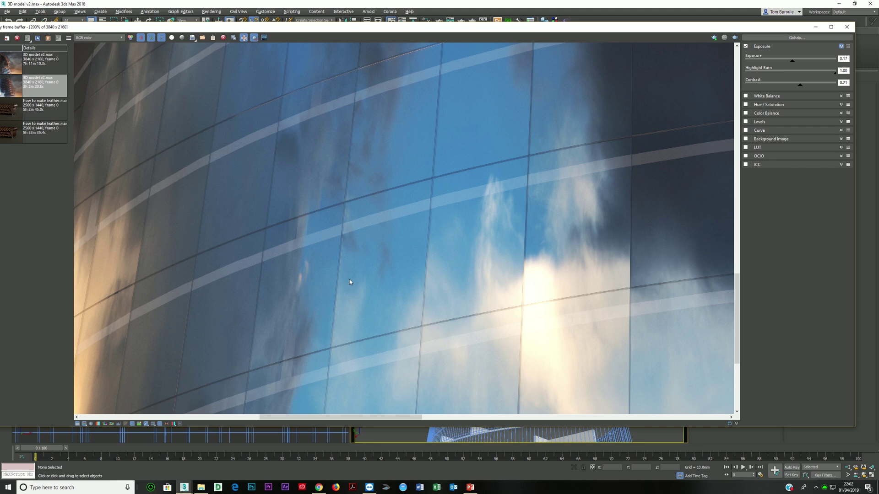
pyautogui.scroll(-3, 350, 281)
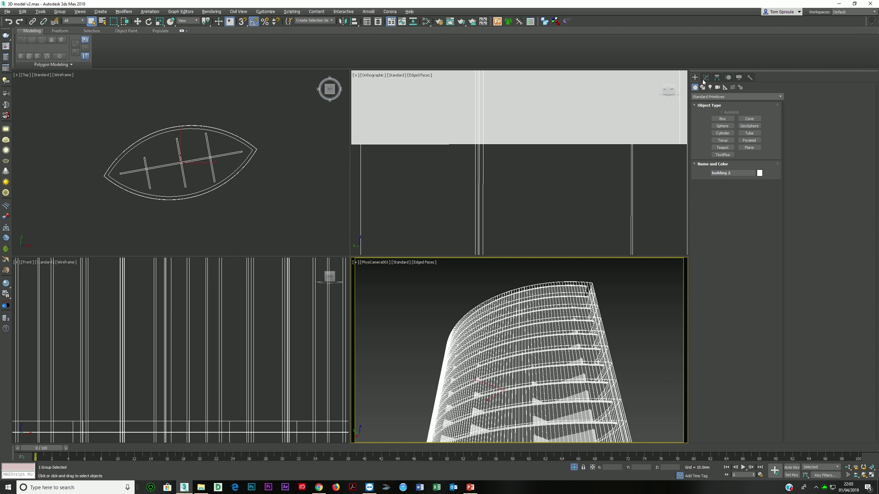
# Step: Open the "building 2" group and isolate its windows object
pyautogui.click(60, 12)
pyautogui.click(64, 41)
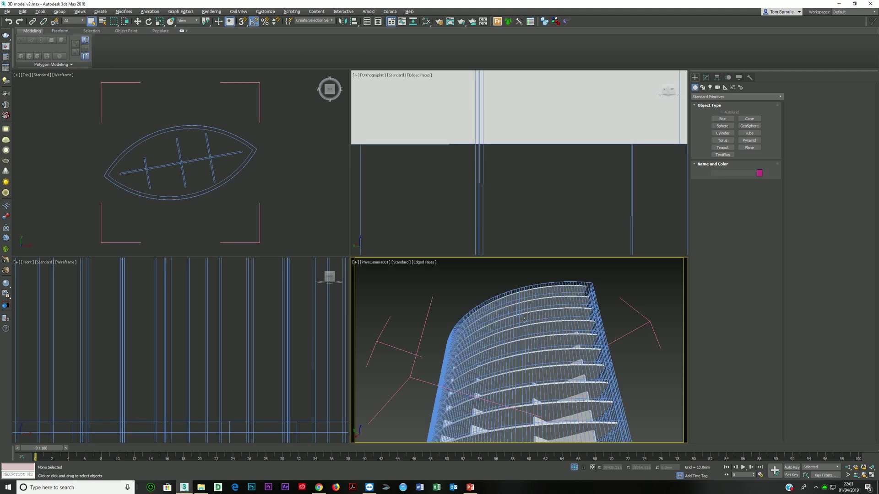
pyautogui.click(537, 332)
pyautogui.hotkey('alt', 'q')
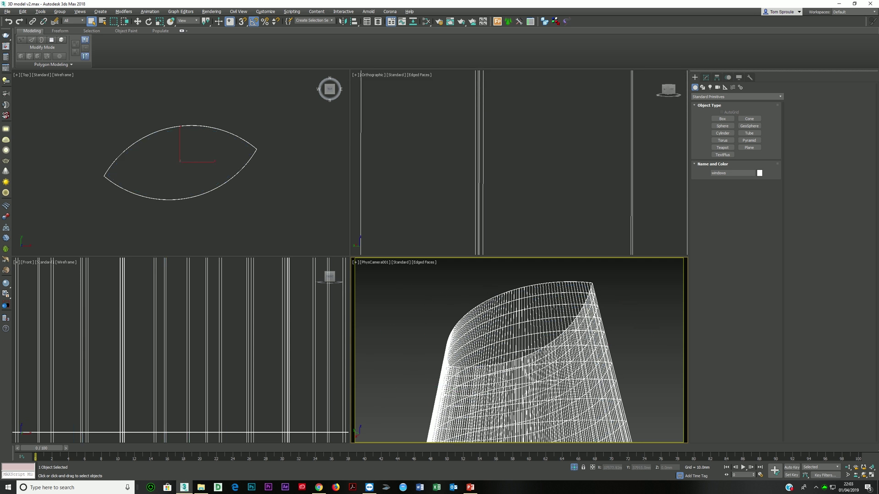
# Step: Disable the Shell, MaterialByElement, Symmetry, Edit Poly and Extrude modifiers on the windows object and view its base arc
pyautogui.click(708, 78)
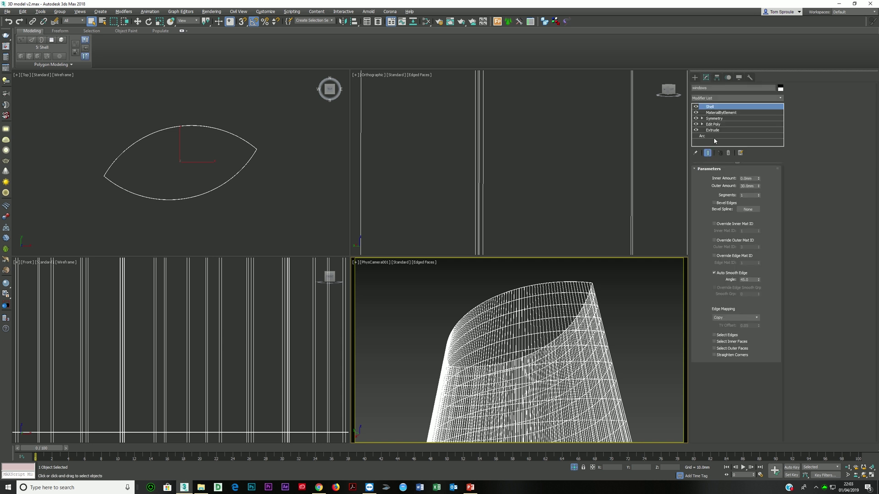
pyautogui.click(696, 107)
pyautogui.click(696, 112)
pyautogui.click(696, 118)
pyautogui.click(696, 124)
pyautogui.click(696, 130)
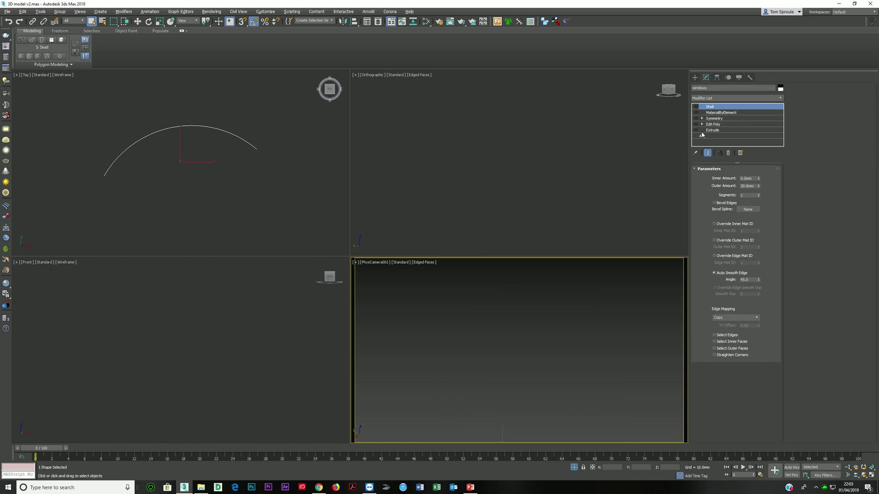
pyautogui.click(702, 136)
pyautogui.click(488, 264)
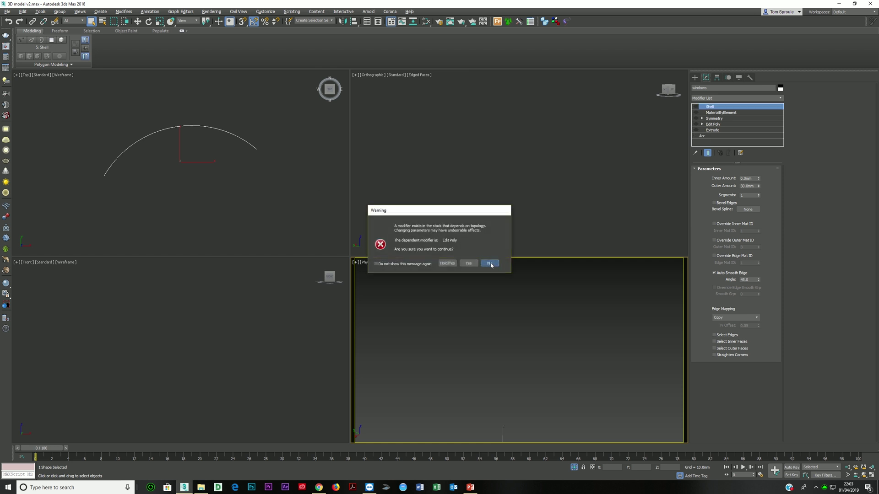
pyautogui.keyDown('alt'); pyautogui.moveTo(171, 164); pyautogui.dragTo(253, 125, button='middle'); pyautogui.keyUp('alt')
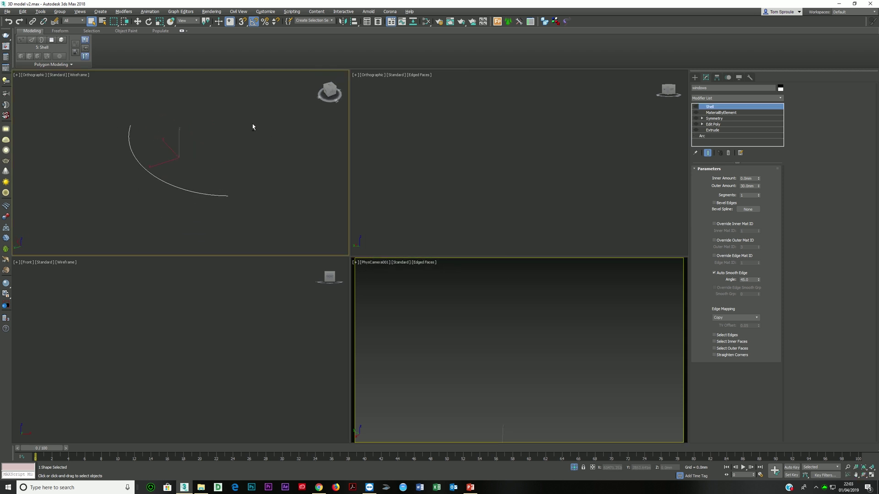
# Step: Draw a new arc spline with a radius of about 33085 mm beside the windows arc in the Top view
pyautogui.click(695, 78)
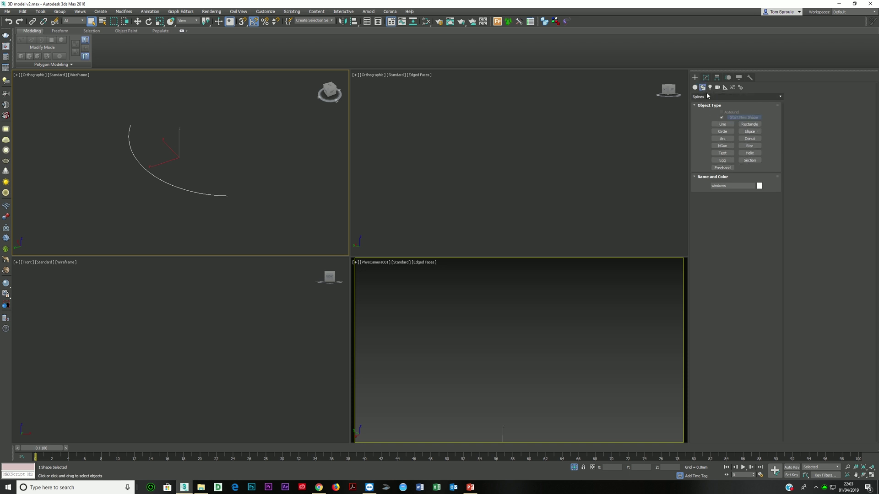
pyautogui.click(723, 139)
pyautogui.moveTo(191, 168); pyautogui.dragTo(143, 178, button='middle')
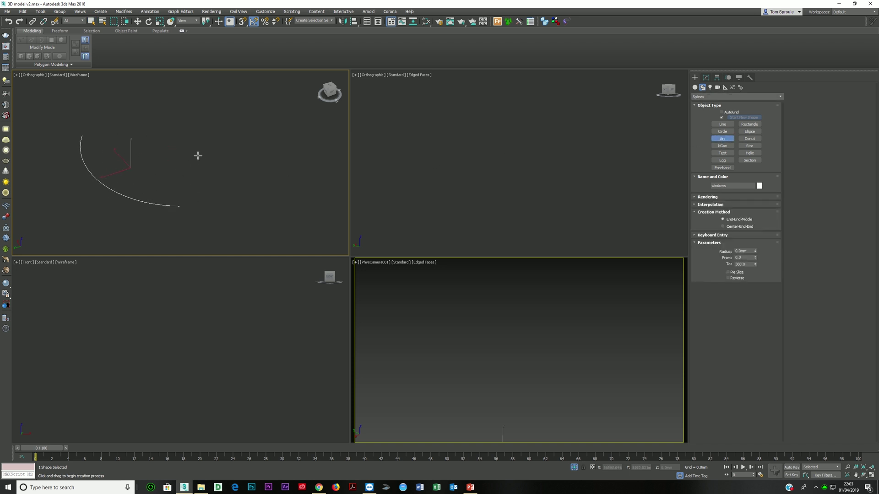
pyautogui.press('t')
pyautogui.scroll(-5, 177, 152)
pyautogui.moveTo(150, 189); pyautogui.dragTo(248, 187)
pyautogui.click(228, 173)
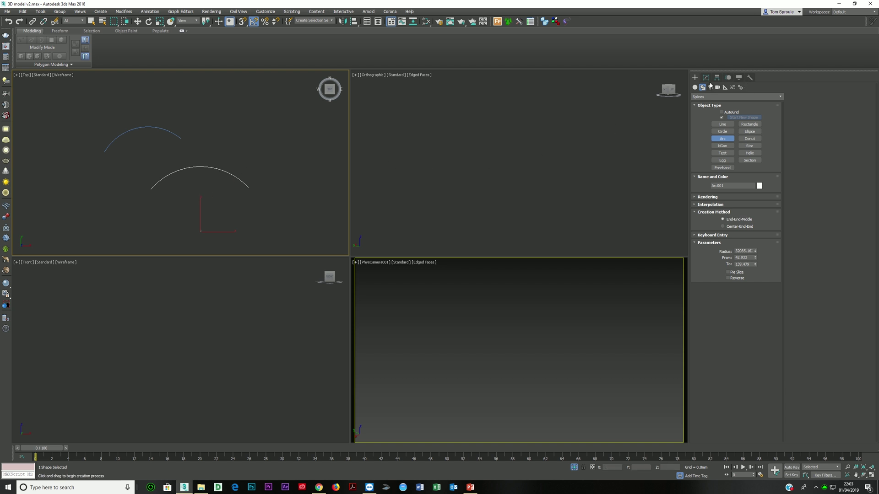
# Step: Reselect the original windows arc and re-enable its Extrude modifier, then view the extruded strip in perspective
pyautogui.click(706, 78)
pyautogui.rightClick(84, 156)
pyautogui.click(177, 142)
pyautogui.click(178, 138)
pyautogui.click(713, 130)
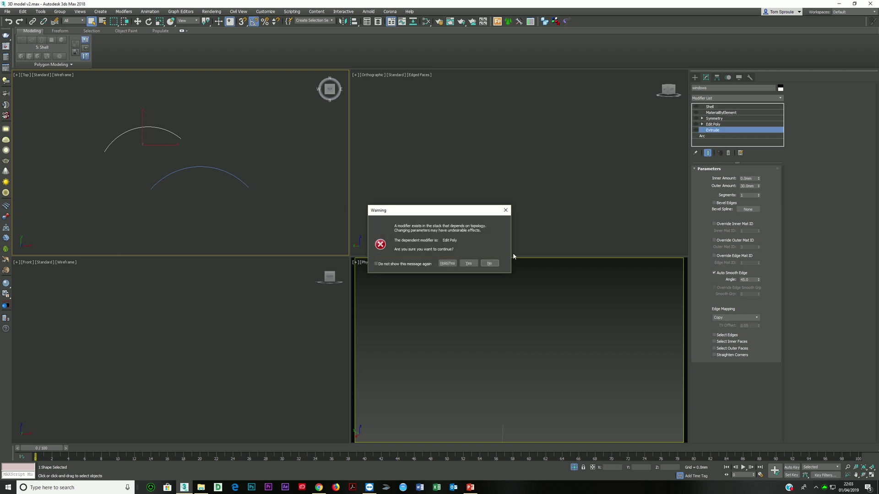
pyautogui.click(468, 263)
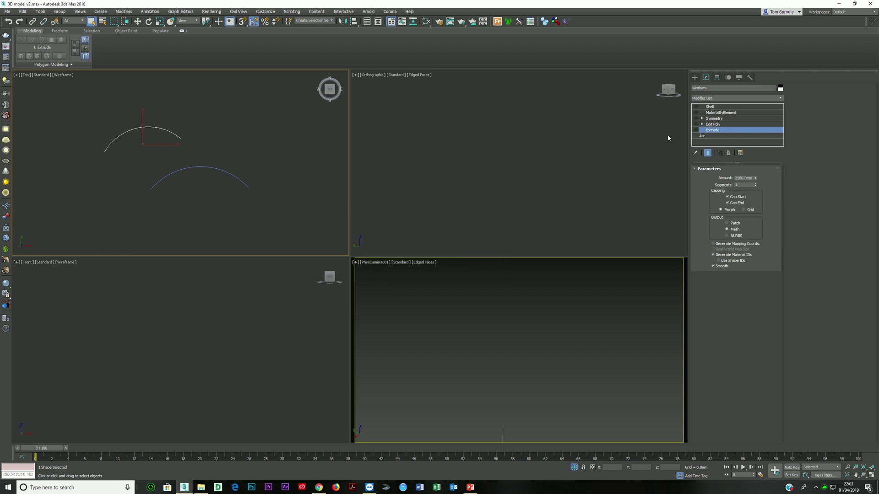
pyautogui.click(697, 130)
pyautogui.keyDown('alt'); pyautogui.moveTo(142, 169); pyautogui.dragTo(239, 111, button='middle'); pyautogui.keyUp('alt')
pyautogui.scroll(5, 143, 148)
pyautogui.keyDown('alt'); pyautogui.moveTo(143, 148); pyautogui.dragTo(420, 164, button='middle'); pyautogui.keyUp('alt')
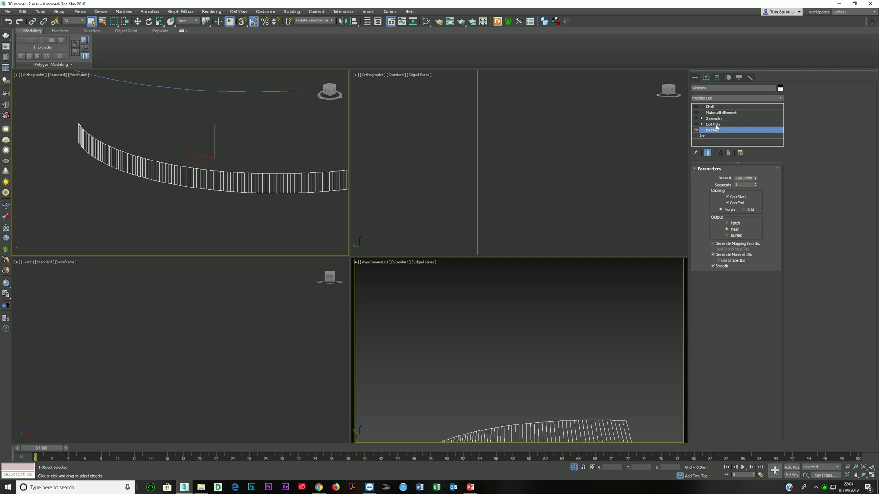
# Step: Re-enable the Edit Poly modifier to examine the stacked window rows, disable it again and return to the Extrude level
pyautogui.click(696, 126)
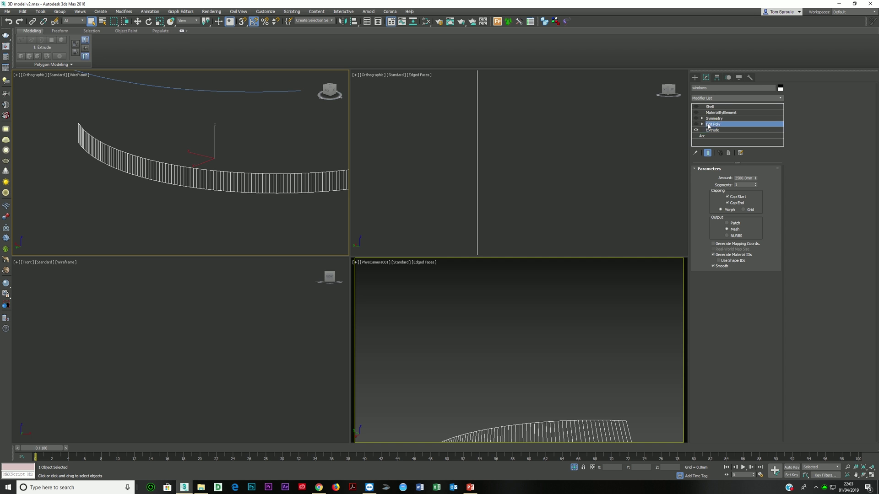
pyautogui.scroll(-3, 206, 161)
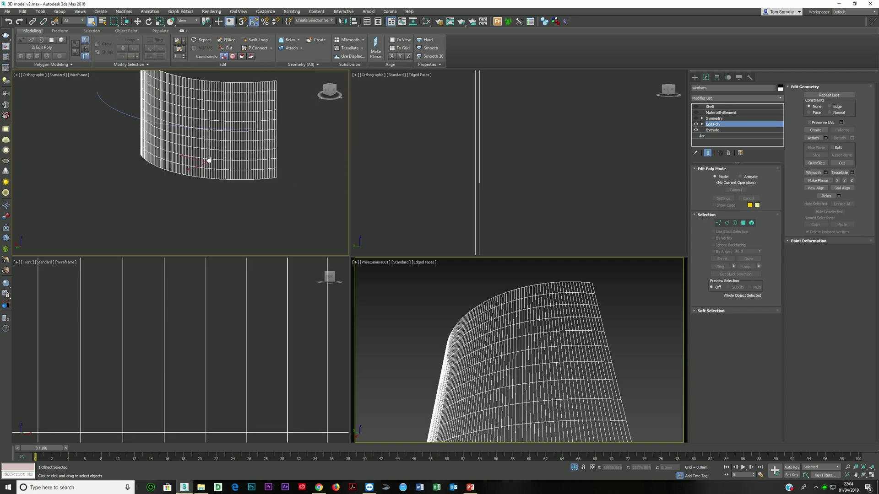
pyautogui.moveTo(210, 159); pyautogui.dragTo(157, 186, button='middle')
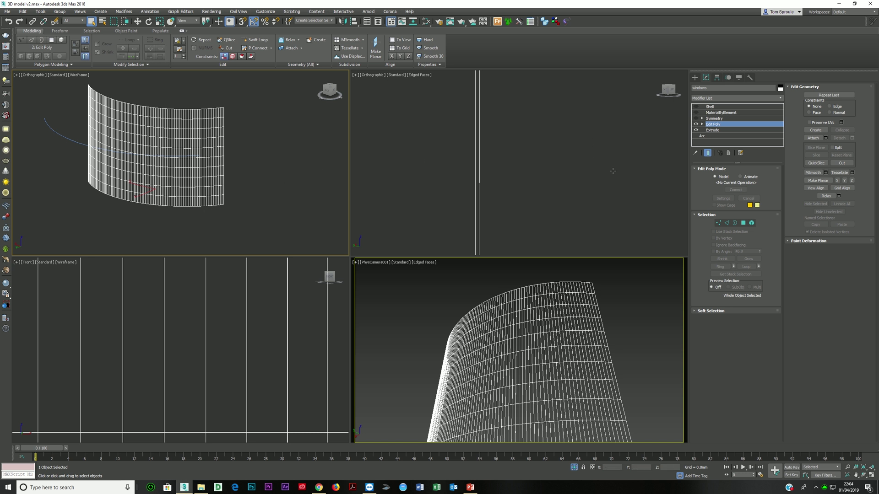
pyautogui.click(696, 124)
pyautogui.click(715, 130)
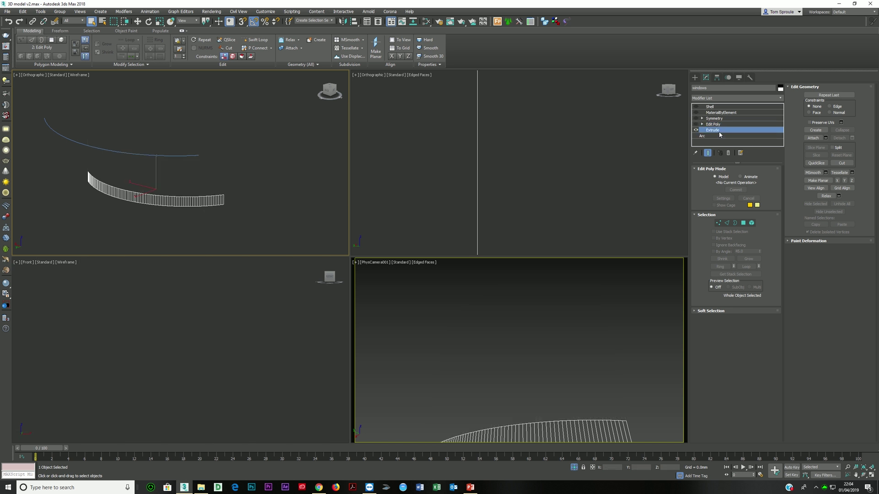
pyautogui.click(468, 264)
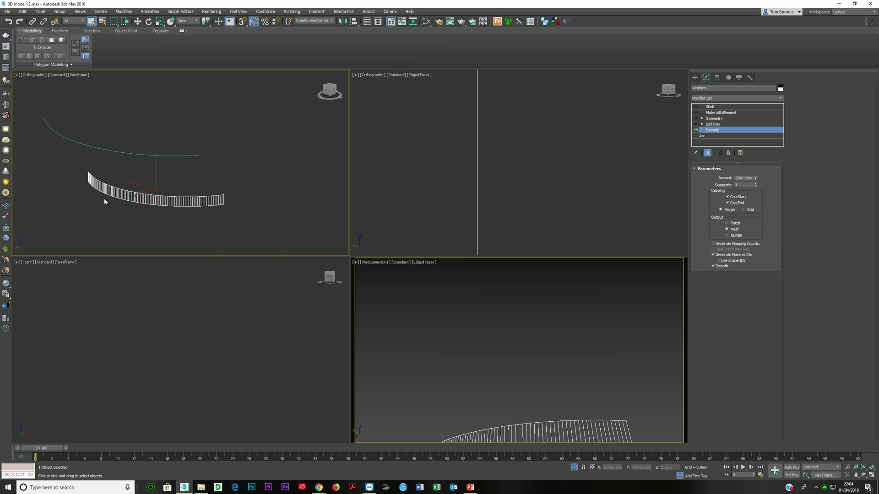
# Step: In the Front view, set up an instance array of 10 for the extruded strip and preview an upward Y offset
pyautogui.moveTo(104, 199); pyautogui.dragTo(130, 188, button='middle')
pyautogui.press('f')
pyautogui.press('w')
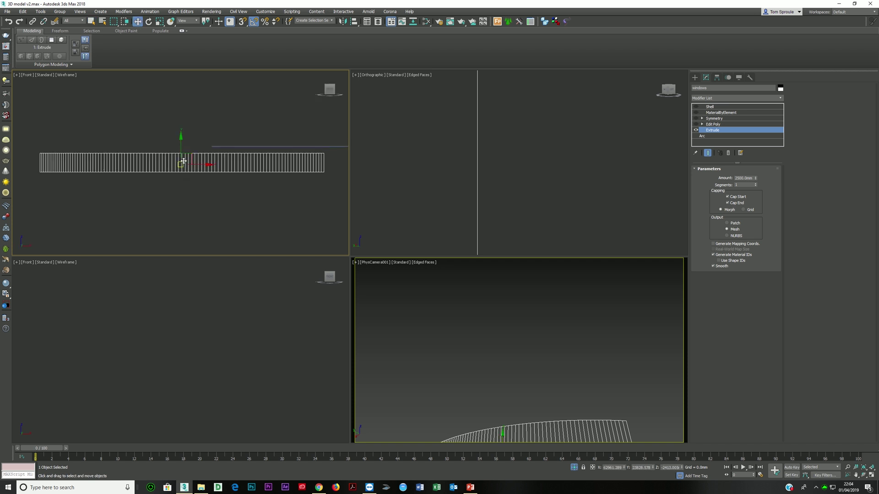
pyautogui.scroll(5, 182, 143)
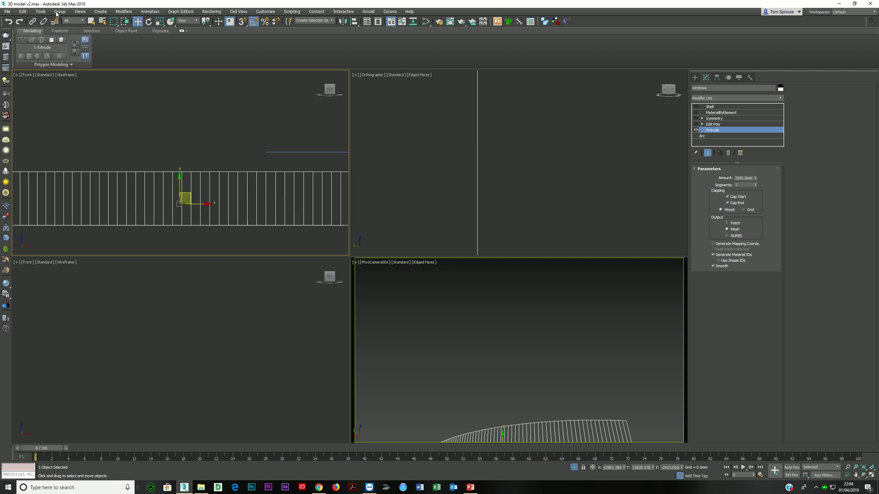
pyautogui.click(40, 11)
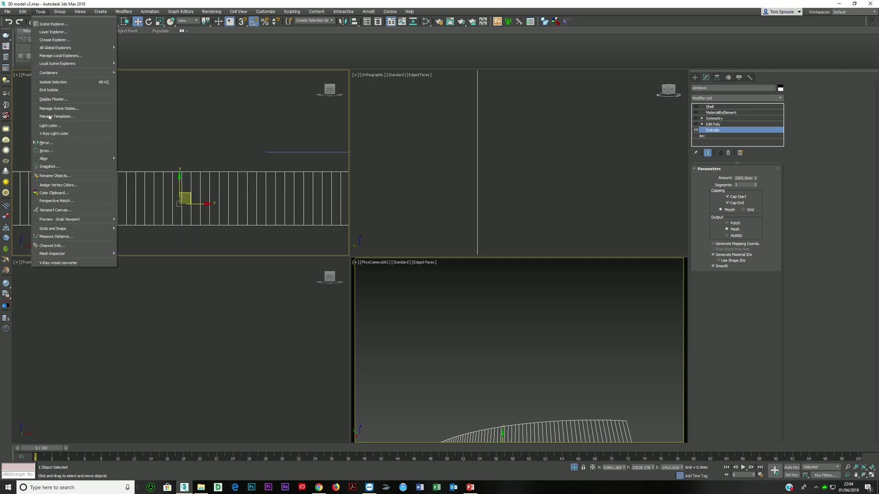
pyautogui.click(45, 150)
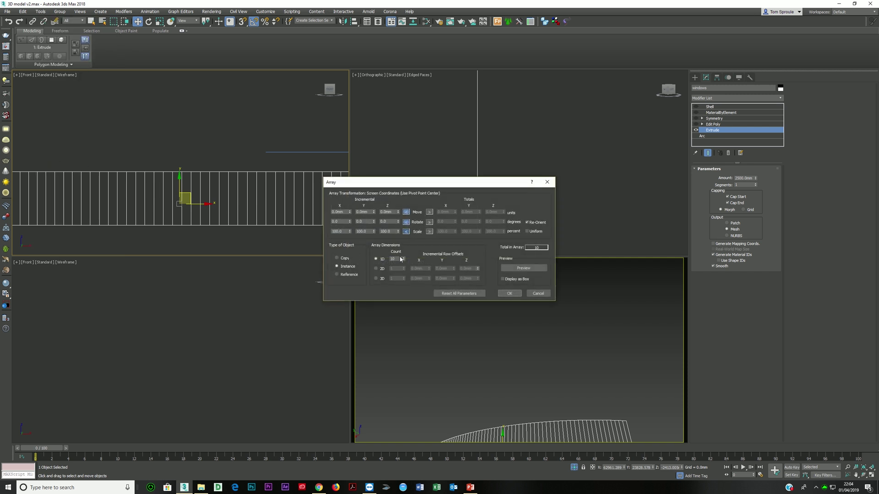
pyautogui.click(524, 268)
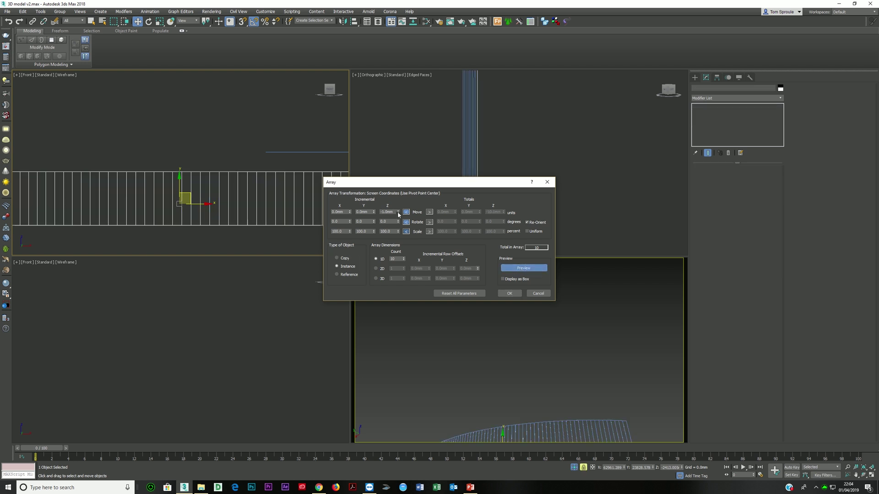
pyautogui.moveTo(373, 212); pyautogui.dragTo(418, 486)
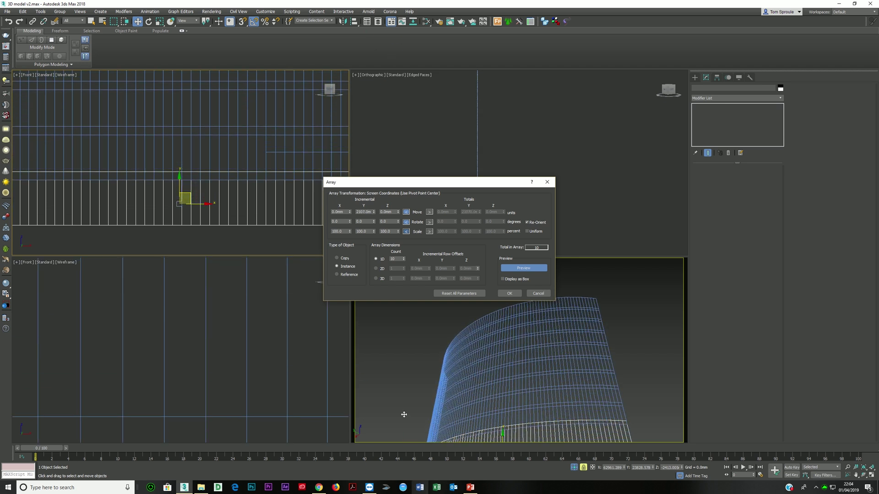
# Step: Set the array's incremental Y move to 2500 mm and create the stacked instances
pyautogui.doubleClick(362, 211)
pyautogui.write('250')
pyautogui.press('Return')
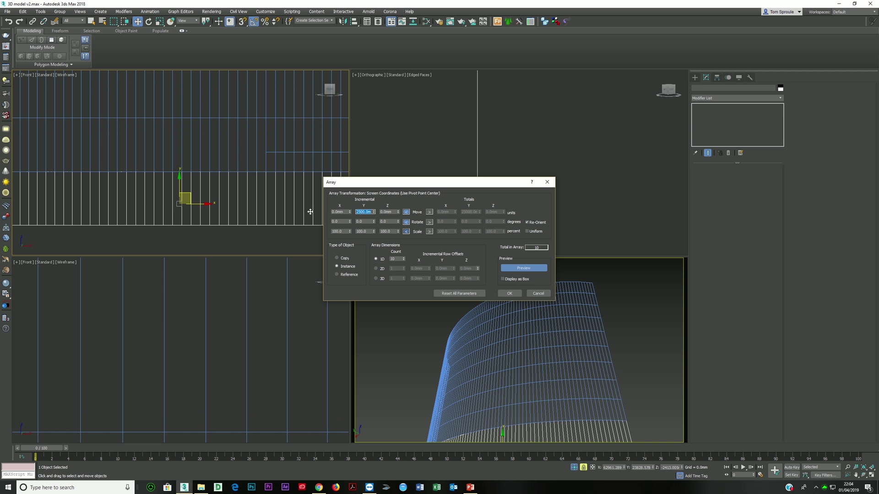
pyautogui.click(509, 294)
# Step: View the arrayed strips from several angles and undo the array
pyautogui.keyDown('alt'); pyautogui.moveTo(249, 196); pyautogui.dragTo(219, 197, button='middle'); pyautogui.keyUp('alt')
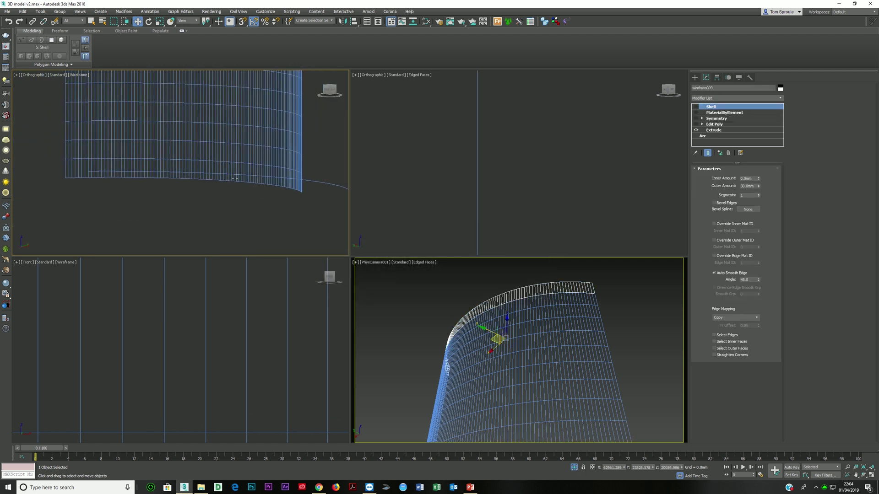
pyautogui.scroll(-4, 244, 173)
pyautogui.keyDown('alt'); pyautogui.moveTo(251, 176); pyautogui.dragTo(223, 173, button='middle'); pyautogui.keyUp('alt')
pyautogui.hotkey('ctrl', 'z')
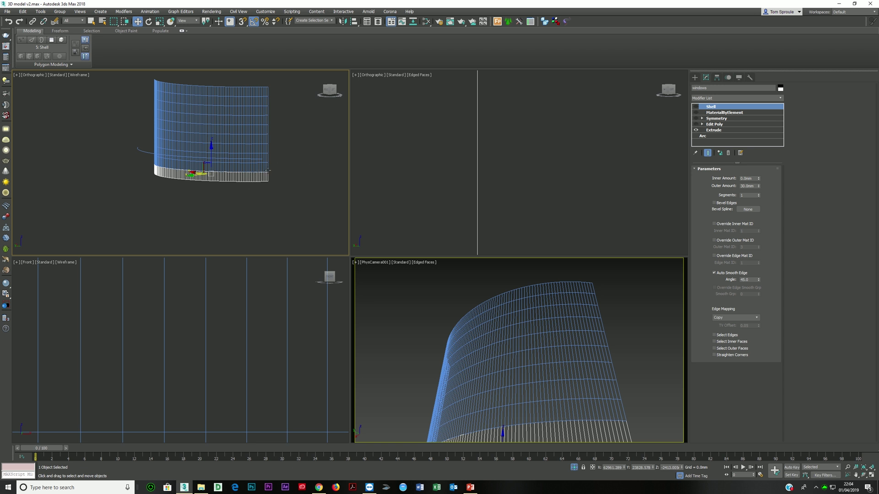
pyautogui.hotkey('ctrl', 'z')
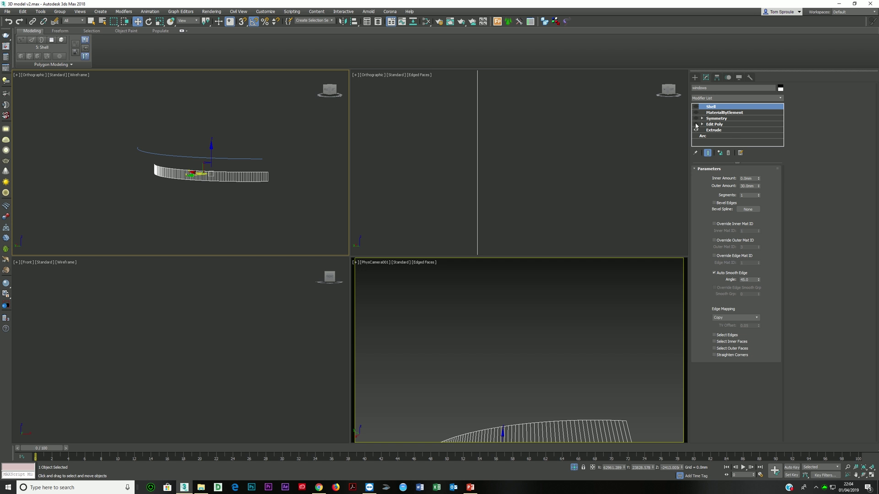
# Step: Re-enable the Edit Poly and Symmetry modifiers on the windows object and view the mirrored shell
pyautogui.click(696, 124)
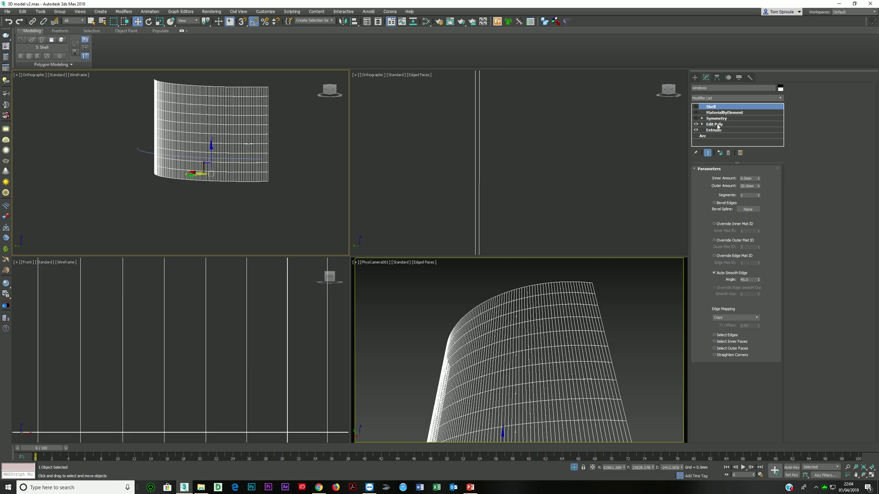
pyautogui.click(715, 124)
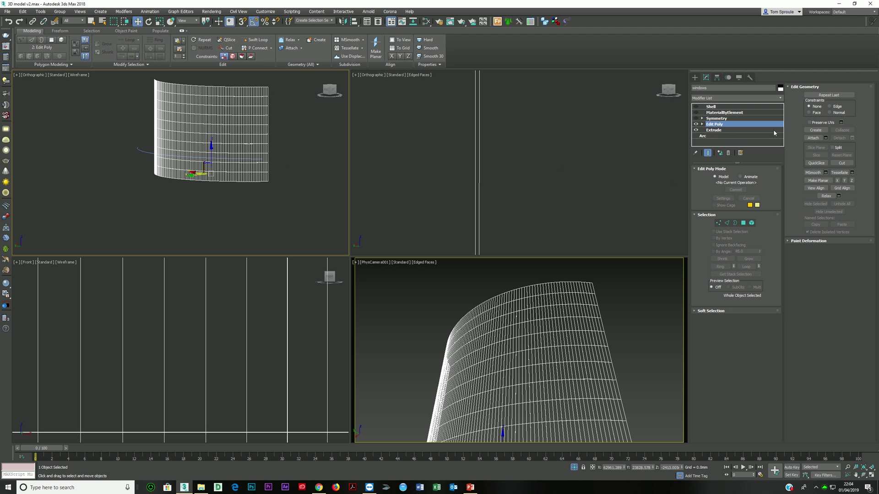
pyautogui.click(716, 119)
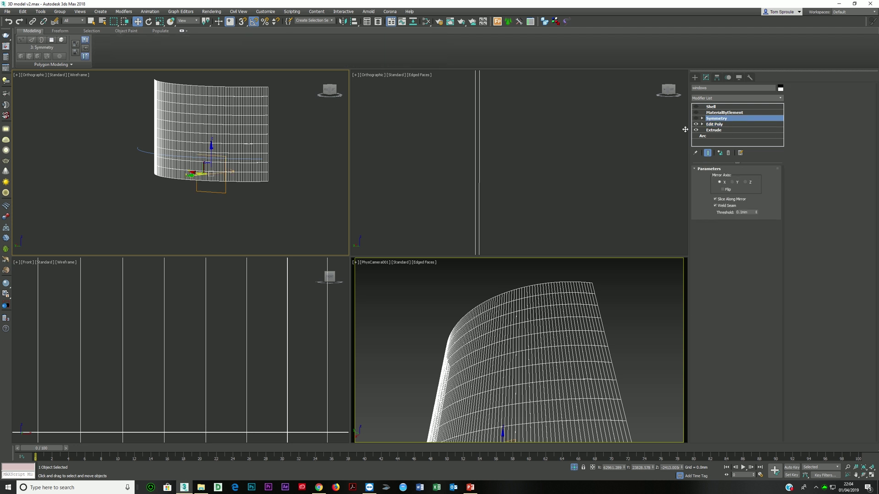
pyautogui.click(696, 118)
pyautogui.keyDown('alt'); pyautogui.moveTo(151, 210); pyautogui.dragTo(139, 232, button='middle'); pyautogui.keyUp('alt')
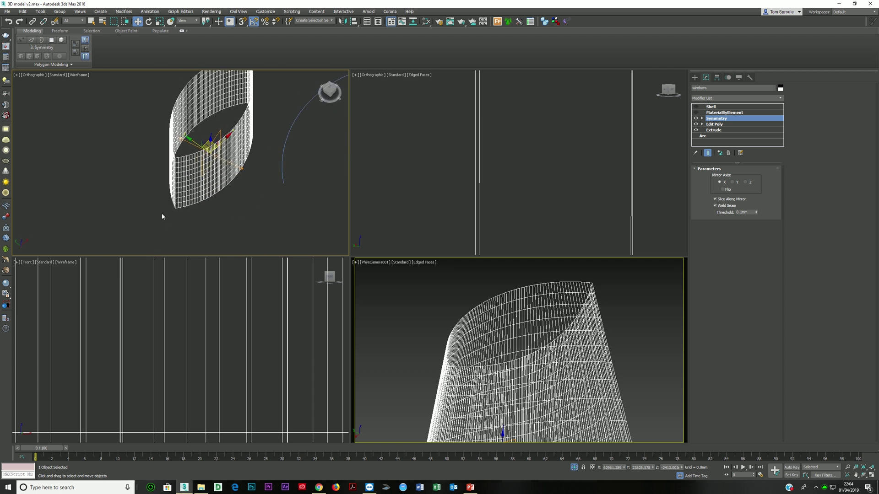
# Step: Examine the corners where the mirrored halves meet in the Top view, and view the whole closed shape in perspective
pyautogui.press('t')
pyautogui.scroll(5, 290, 136)
pyautogui.scroll(8, 160, 204)
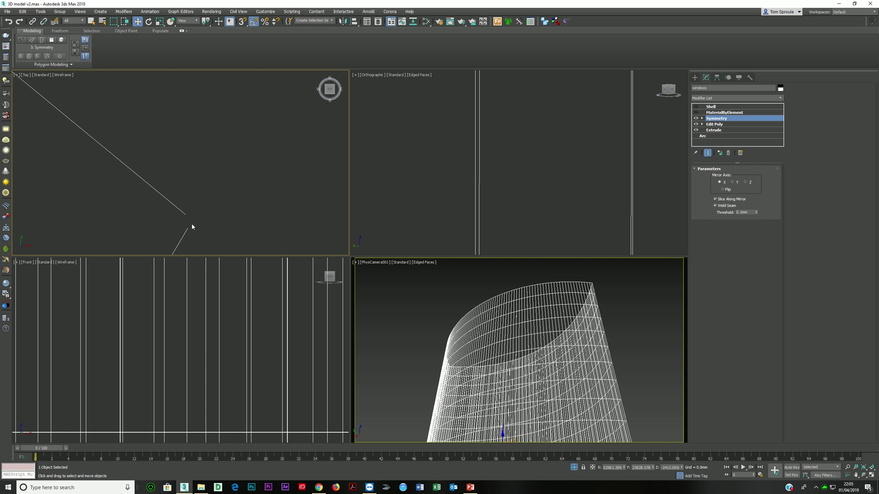
pyautogui.scroll(-6, 194, 225)
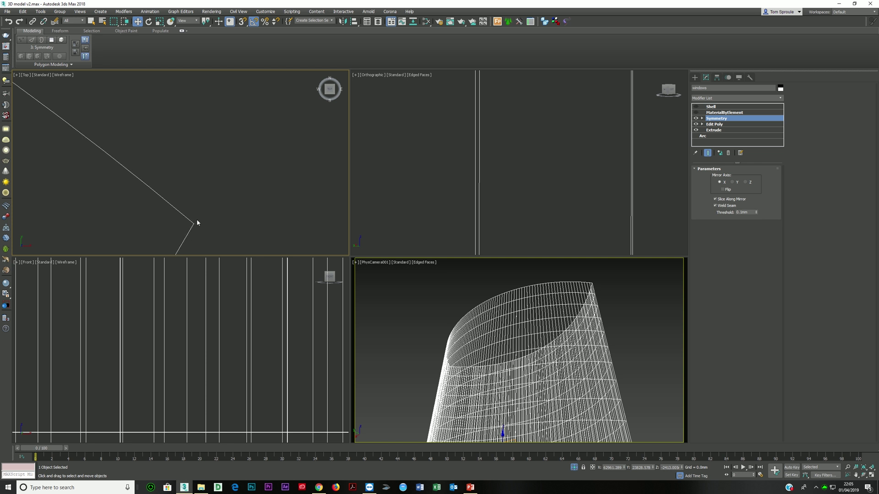
pyautogui.moveTo(194, 226); pyautogui.dragTo(308, 142, button='middle')
pyautogui.scroll(10, 148, 177)
pyautogui.scroll(8, 179, 166)
pyautogui.scroll(-12, 155, 155)
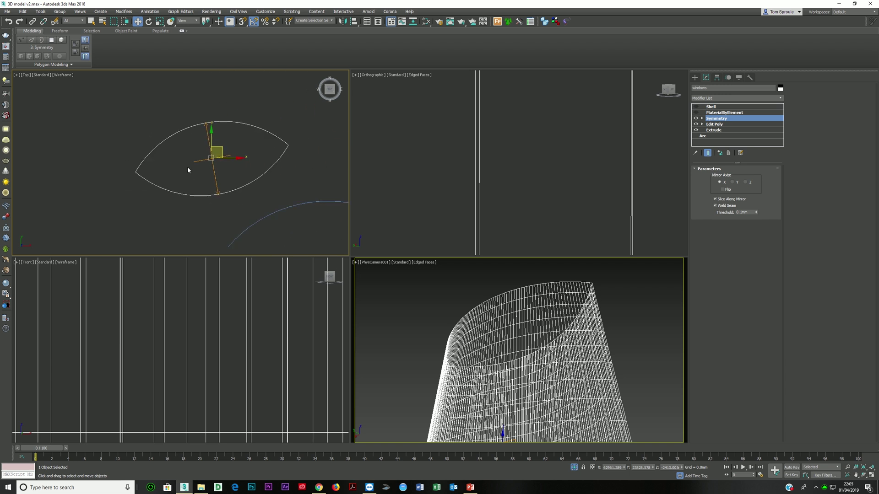
pyautogui.keyDown('alt'); pyautogui.moveTo(188, 170); pyautogui.dragTo(238, 156, button='middle'); pyautogui.keyUp('alt')
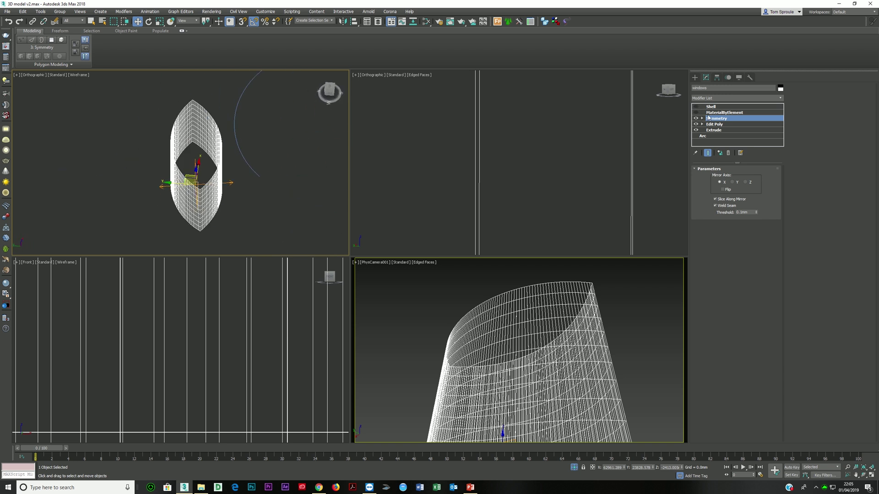
pyautogui.keyDown('alt'); pyautogui.moveTo(170, 209); pyautogui.dragTo(213, 194, button='middle'); pyautogui.keyUp('alt')
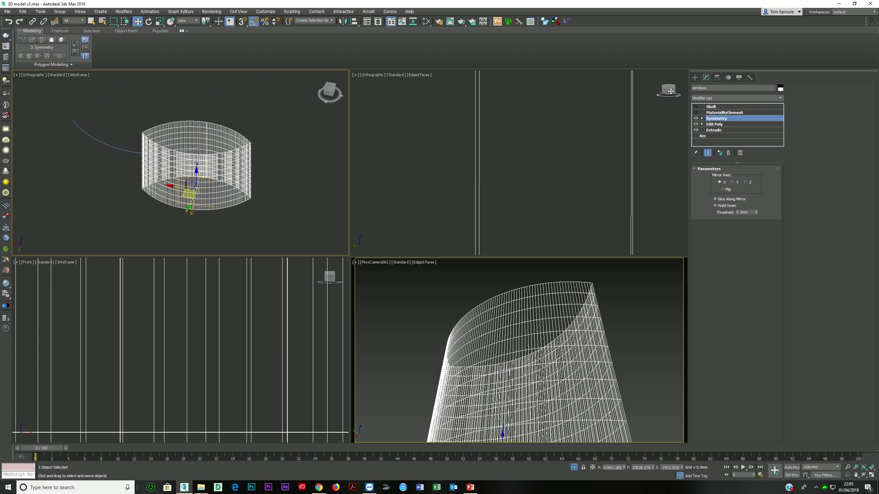
# Step: Disable the Symmetry and Edit Poly modifiers on the windows object, leaving only Extrude enabled
pyautogui.click(696, 118)
pyautogui.click(697, 124)
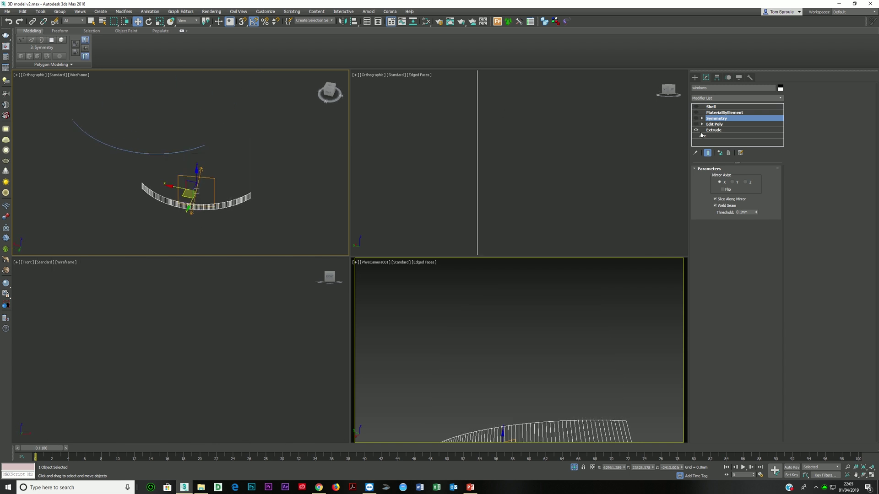
pyautogui.click(713, 124)
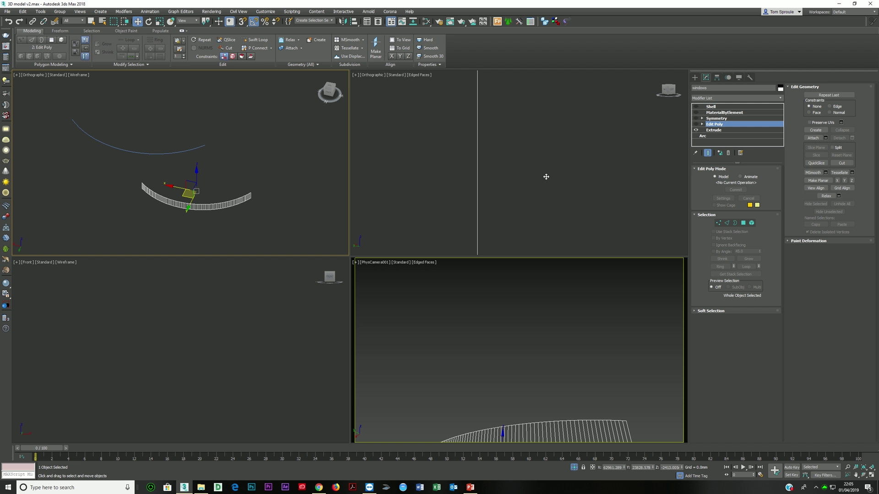
# Step: Add a new Edit Poly modifier directly above Extrude on the windows object and enter its Polygon level
pyautogui.keyDown('alt'); pyautogui.moveTo(247, 211); pyautogui.dragTo(224, 195, button='middle'); pyautogui.keyUp('alt')
pyautogui.scroll(5, 224, 195)
pyautogui.moveTo(261, 220); pyautogui.dragTo(210, 219, button='middle')
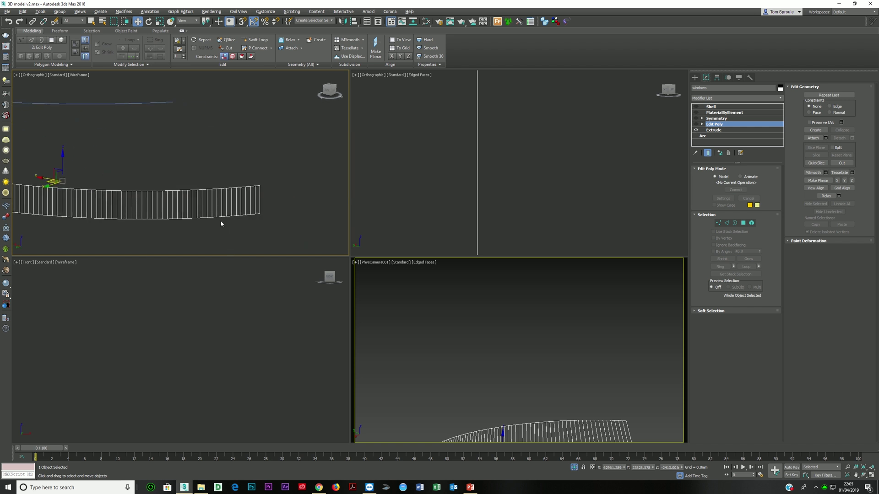
pyautogui.click(744, 131)
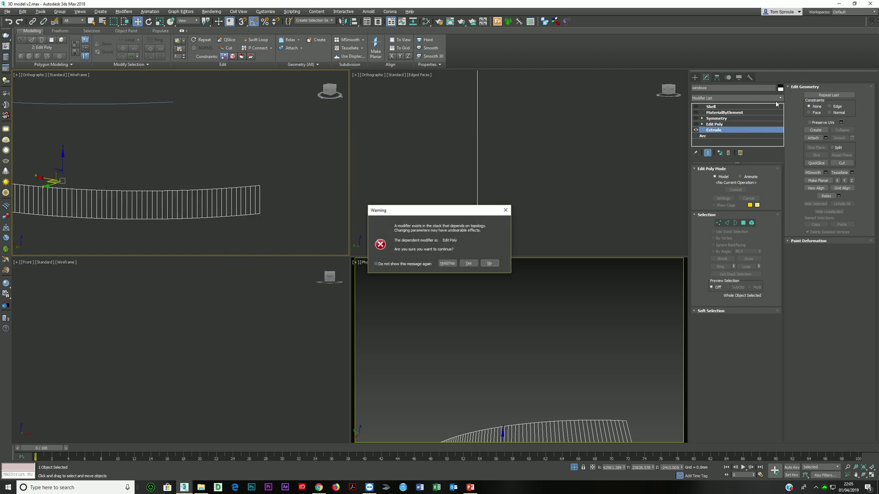
pyautogui.click(468, 263)
pyautogui.click(782, 98)
pyautogui.press('e')
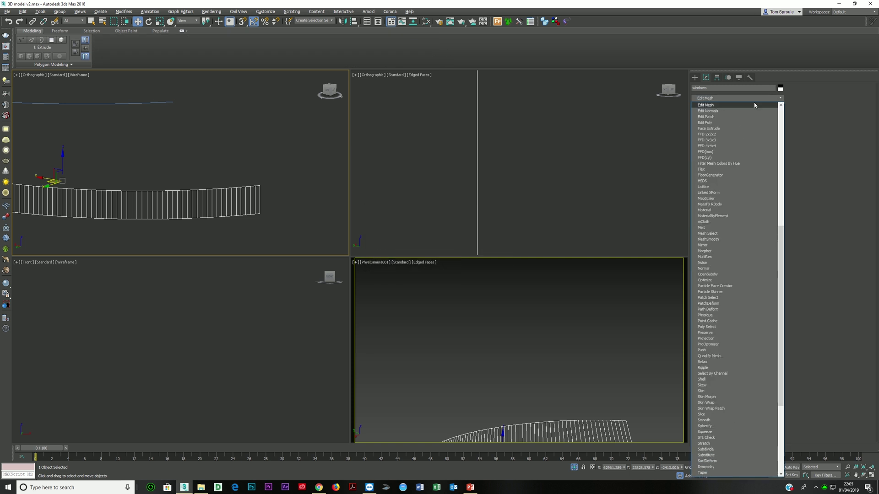
pyautogui.click(720, 123)
pyautogui.click(743, 223)
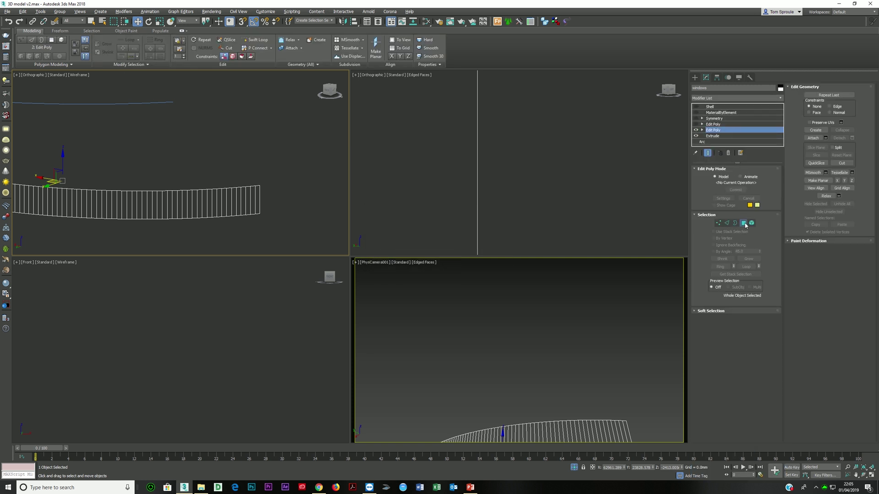
# Step: Select the last four polygons at the end of the extruded strip and detach them
pyautogui.scroll(3, 242, 213)
pyautogui.moveTo(237, 209); pyautogui.dragTo(323, 209, button='middle')
pyautogui.scroll(-2, 340, 247)
pyautogui.moveTo(287, 181); pyautogui.dragTo(281, 169)
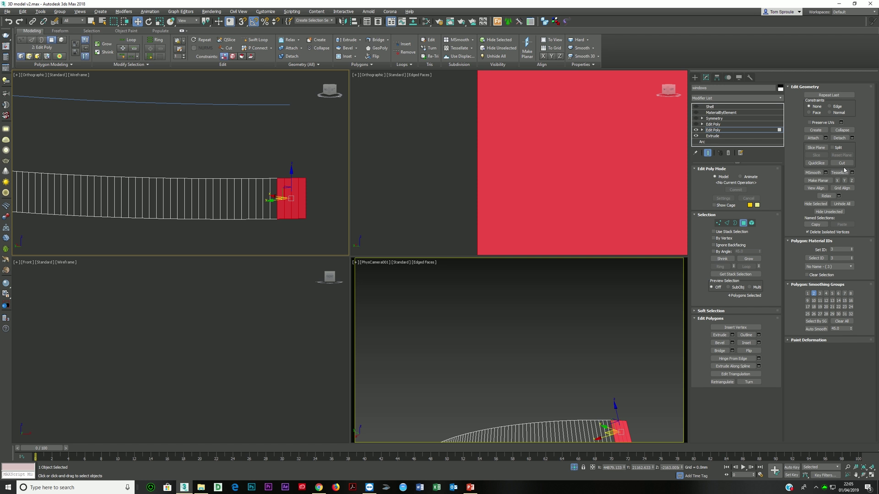
pyautogui.click(840, 139)
# Step: Detach the next two groups of four polygons along the strip as separate pieces
pyautogui.moveTo(278, 234); pyautogui.dragTo(255, 175)
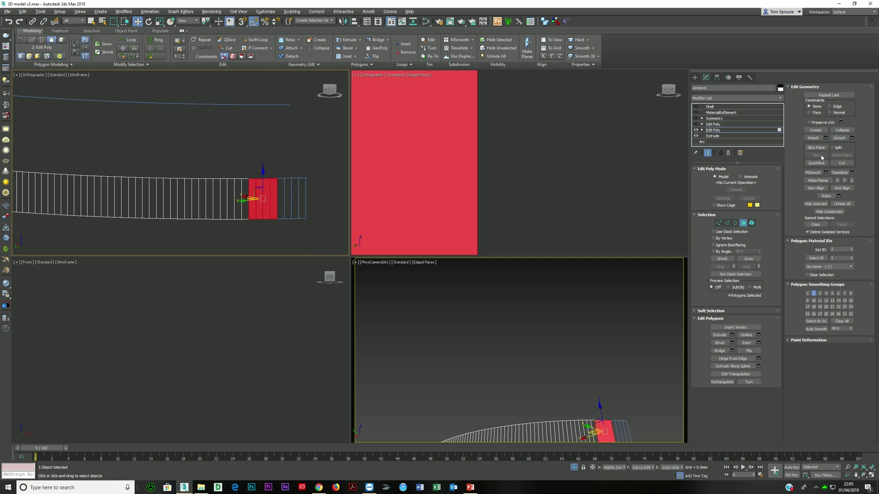
pyautogui.click(290, 226)
pyautogui.moveTo(228, 175); pyautogui.dragTo(228, 174)
pyautogui.click(840, 138)
# Step: Select the next four polygons beside the detached pieces and add another group of four after a four-polygon gap
pyautogui.moveTo(222, 231); pyautogui.dragTo(197, 183)
pyautogui.scroll(-3, 300, 185)
pyautogui.moveTo(164, 199); pyautogui.dragTo(282, 218, button='middle')
pyautogui.scroll(3, 294, 187)
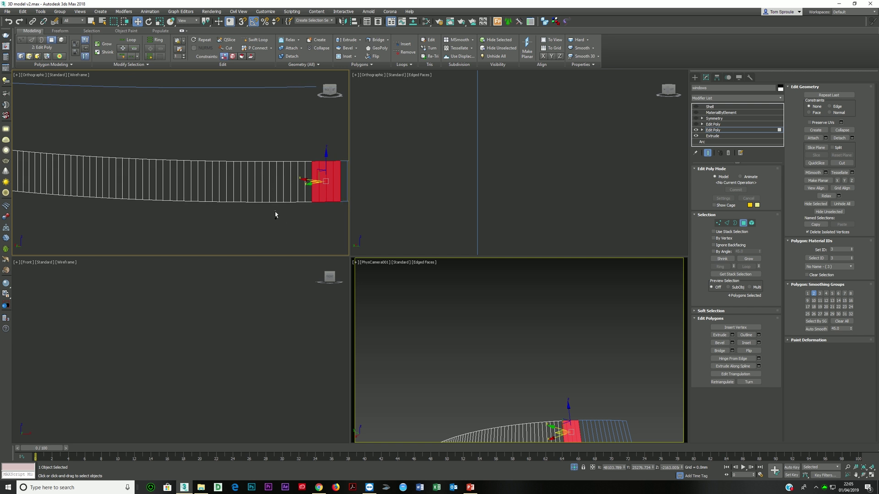
pyautogui.keyDown('ctrl'); pyautogui.moveTo(255, 151); pyautogui.dragTo(280, 187); pyautogui.keyUp('ctrl')
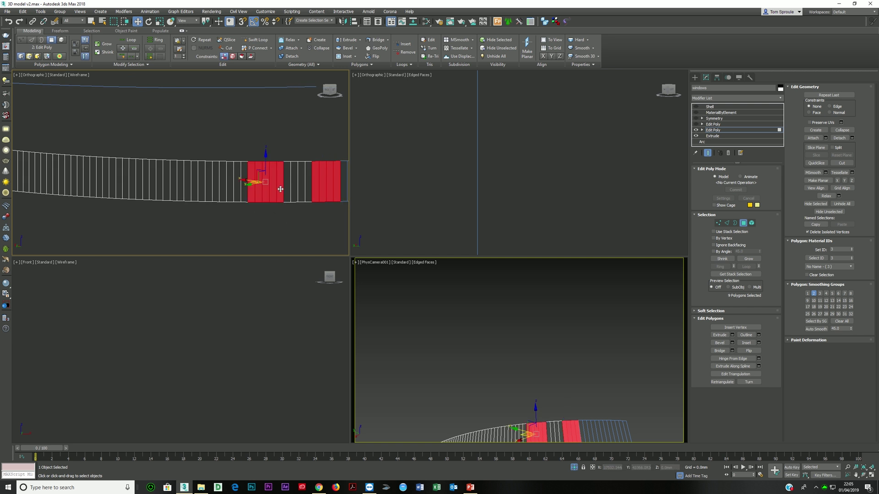
pyautogui.keyDown('alt'); pyautogui.moveTo(245, 211); pyautogui.dragTo(93, 188); pyautogui.keyUp('alt')
# Step: Add alternating groups of four polygons along the middle of the strip to the selection, correcting wrongly picked faces
pyautogui.scroll(-2, 94, 194)
pyautogui.keyDown('alt'); pyautogui.moveTo(94, 194); pyautogui.dragTo(219, 206, button='middle'); pyautogui.keyUp('alt')
pyautogui.keyDown('ctrl'); pyautogui.moveTo(218, 211); pyautogui.dragTo(123, 197); pyautogui.keyUp('ctrl')
pyautogui.keyDown('alt'); pyautogui.click(162, 203); pyautogui.keyUp('alt')
pyautogui.keyDown('alt'); pyautogui.click(182, 203); pyautogui.keyUp('alt')
pyautogui.keyDown('ctrl'); pyautogui.click(163, 200); pyautogui.keyUp('ctrl')
# Step: Extend the alternating four-polygon selection to the far end of the strip, adding and removing single faces as needed
pyautogui.keyDown('alt'); pyautogui.moveTo(123, 197); pyautogui.dragTo(137, 197, button='middle'); pyautogui.keyUp('alt')
pyautogui.moveTo(138, 197); pyautogui.dragTo(213, 198, button='middle')
pyautogui.keyDown('ctrl'); pyautogui.moveTo(200, 207); pyautogui.dragTo(105, 187); pyautogui.keyUp('ctrl')
pyautogui.keyDown('alt'); pyautogui.moveTo(95, 197); pyautogui.dragTo(167, 196, button='middle'); pyautogui.keyUp('alt')
pyautogui.keyDown('ctrl'); pyautogui.click(135, 205); pyautogui.keyUp('ctrl')
pyautogui.keyDown('alt'); pyautogui.click(114, 205); pyautogui.keyUp('alt')
pyautogui.scroll(-3, 166, 196)
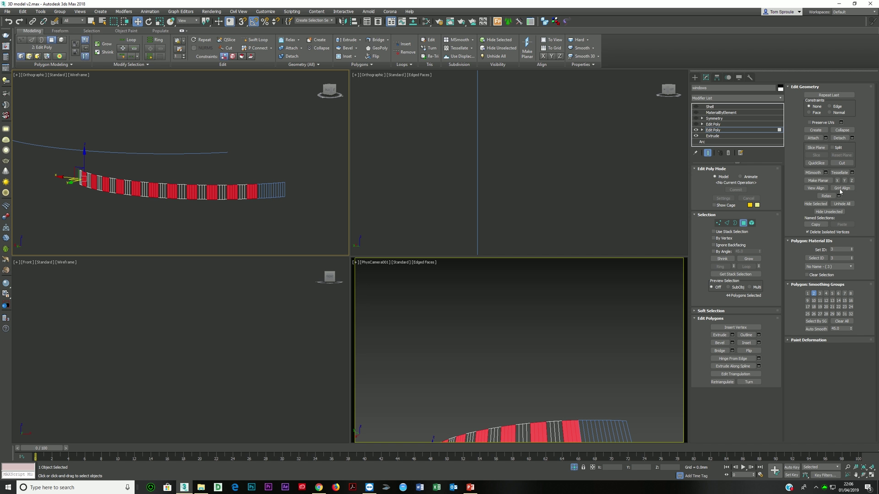
# Step: Detach the selected alternating panel groups and attach the separate strip pieces back to the windows object
pyautogui.click(841, 139)
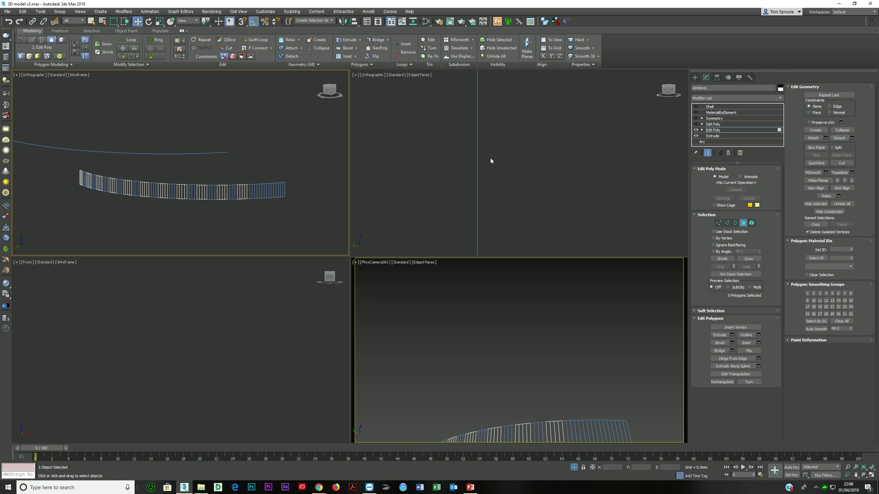
pyautogui.click(745, 131)
pyautogui.click(814, 138)
pyautogui.click(210, 189)
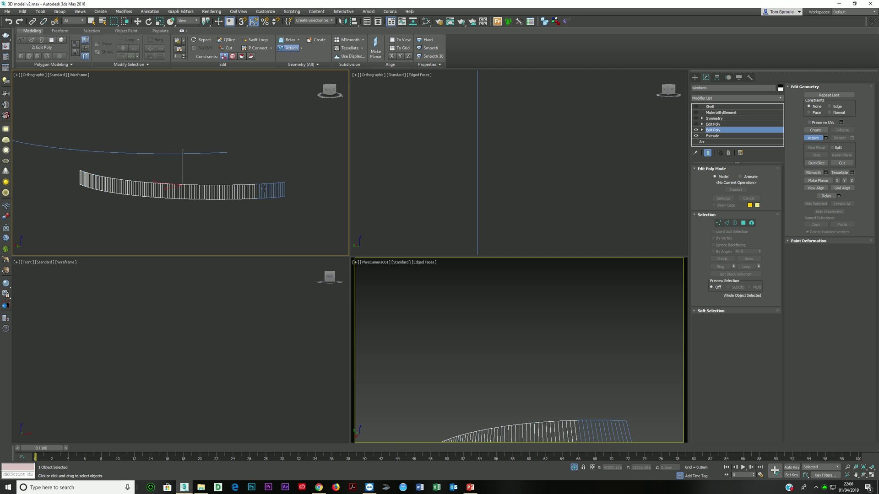
pyautogui.click(278, 190)
pyautogui.press('w')
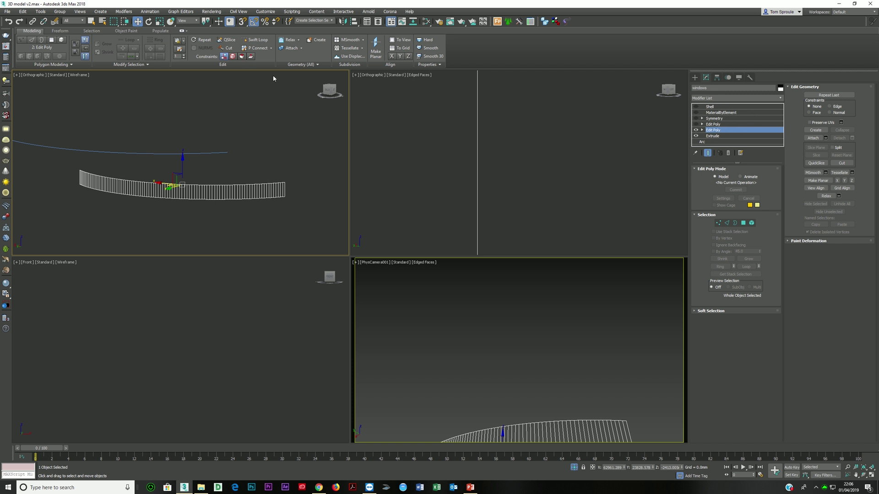
# Step: Array the window strip vertically in the front view as 10 instances with a 2500 mm Y increment
pyautogui.click(41, 12)
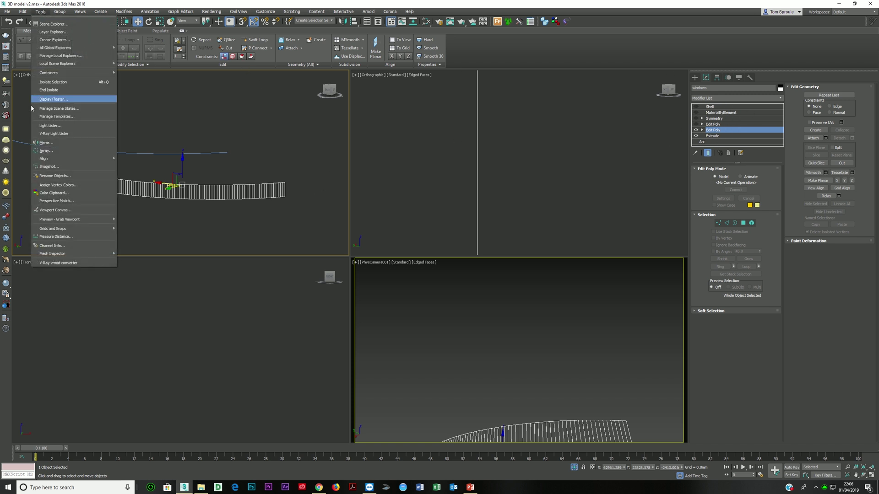
pyautogui.click(48, 151)
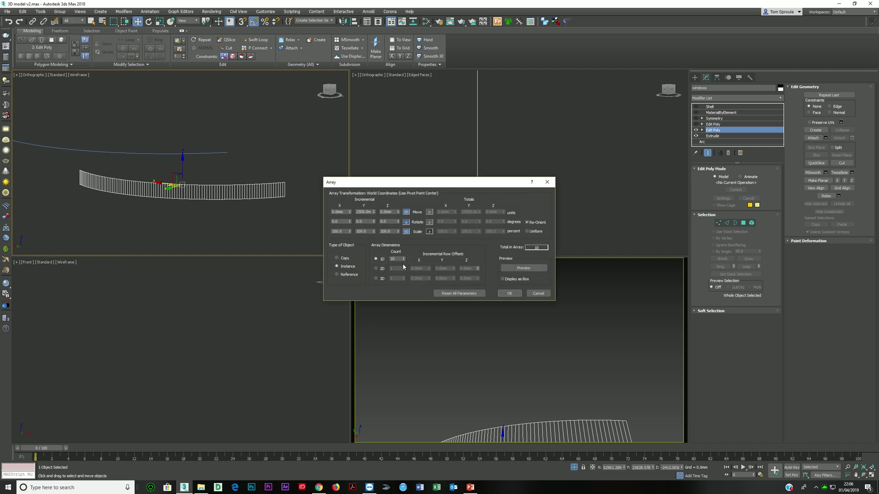
pyautogui.click(524, 269)
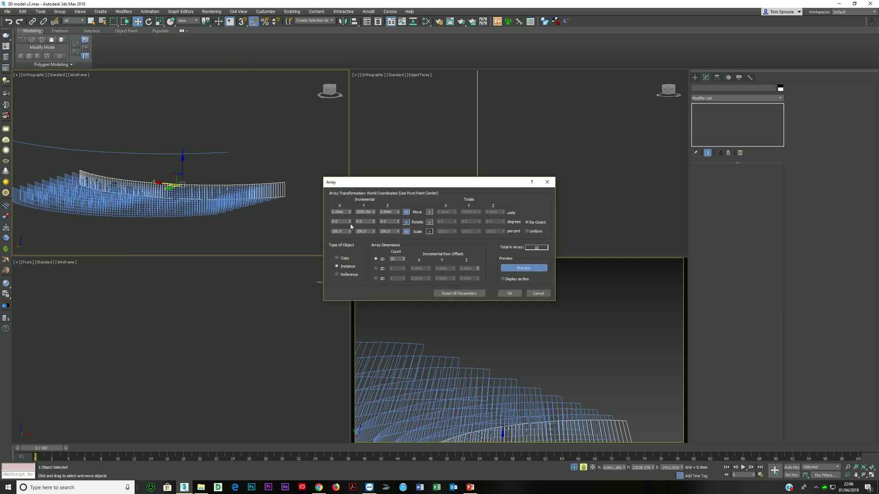
pyautogui.press('f')
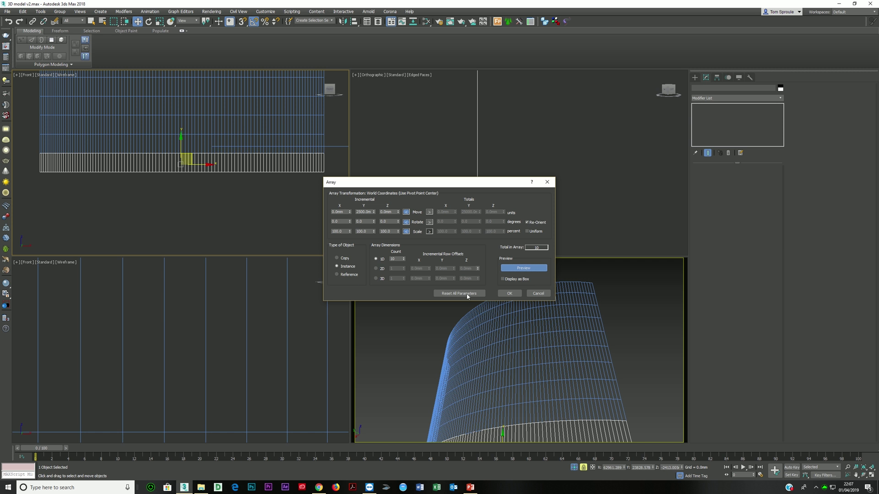
pyautogui.click(510, 294)
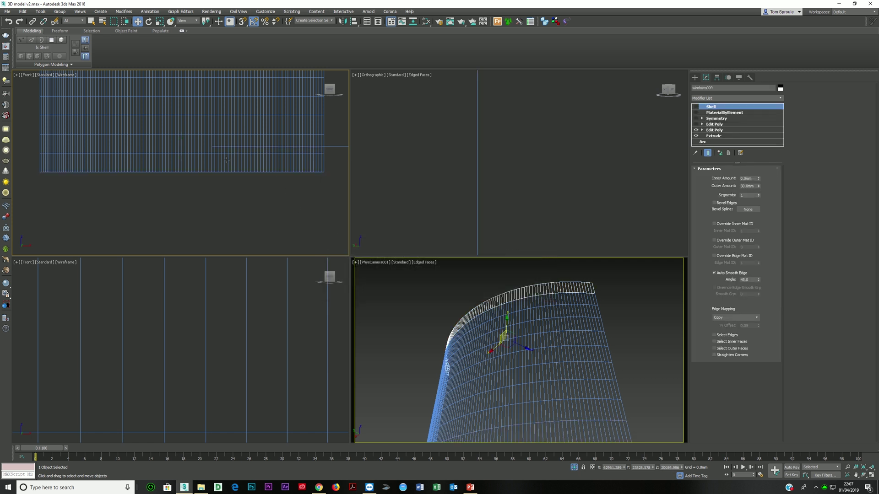
# Step: In the top row's lower Edit Poly modifier, attach all the rows below so the facade is one object
pyautogui.click(719, 130)
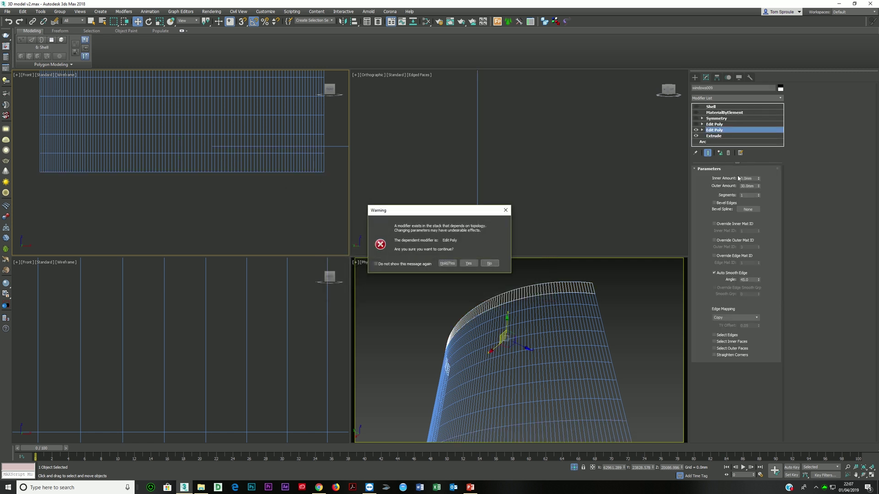
pyautogui.click(470, 264)
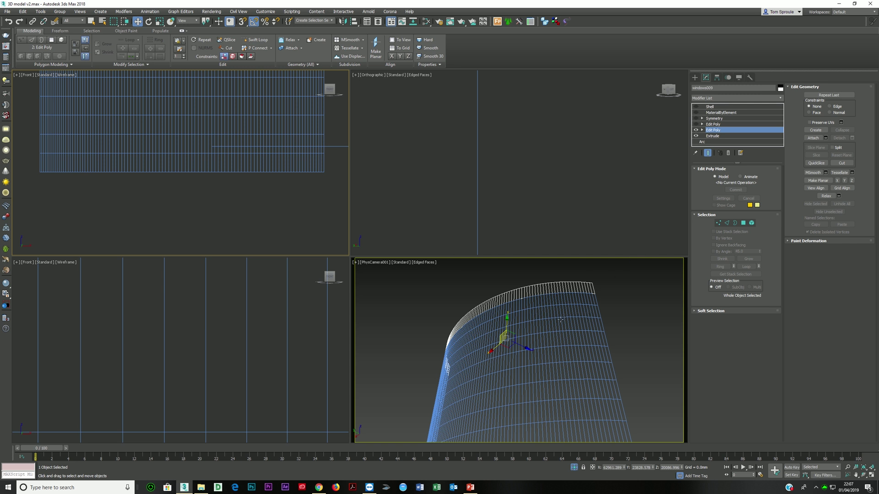
pyautogui.click(815, 139)
pyautogui.scroll(-2, 285, 201)
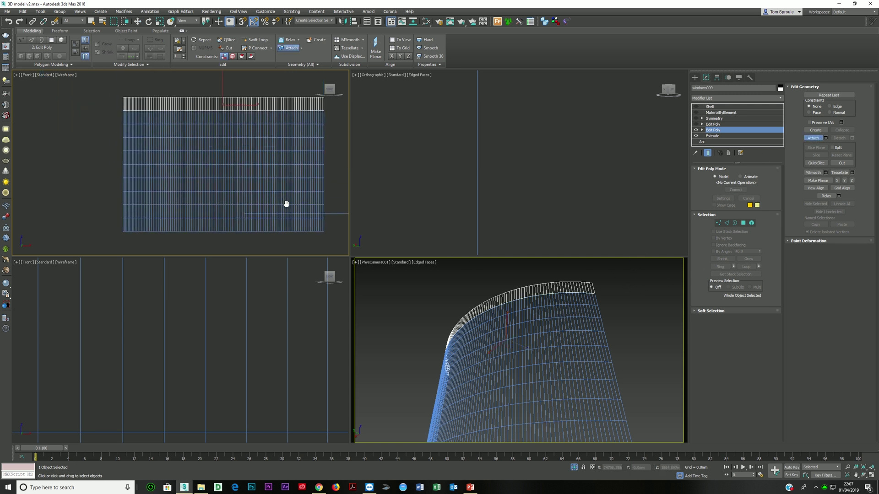
pyautogui.click(252, 131)
pyautogui.click(251, 146)
pyautogui.click(249, 160)
pyautogui.click(248, 174)
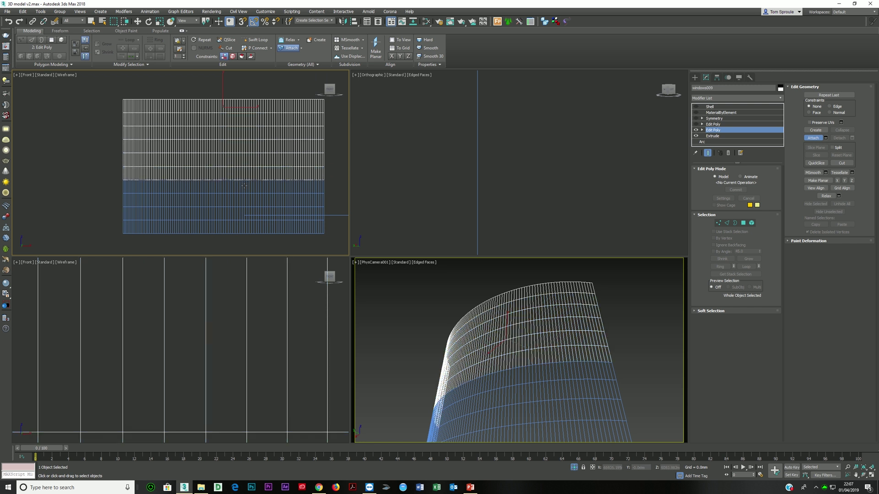
pyautogui.click(245, 187)
pyautogui.click(241, 202)
pyautogui.click(240, 214)
pyautogui.click(238, 227)
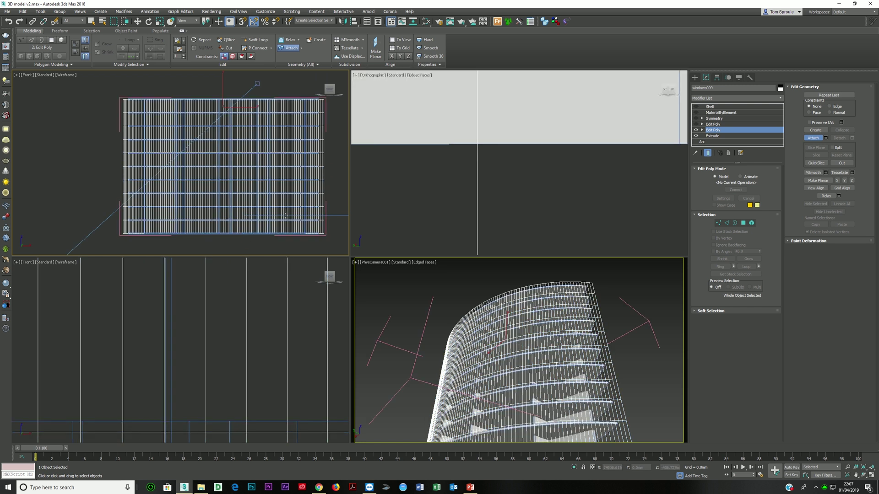
# Step: Select all elements of the combined windows object and carry the selection over to polygon level
pyautogui.keyDown('alt'); pyautogui.moveTo(183, 151); pyautogui.dragTo(275, 178, button='middle'); pyautogui.keyUp('alt')
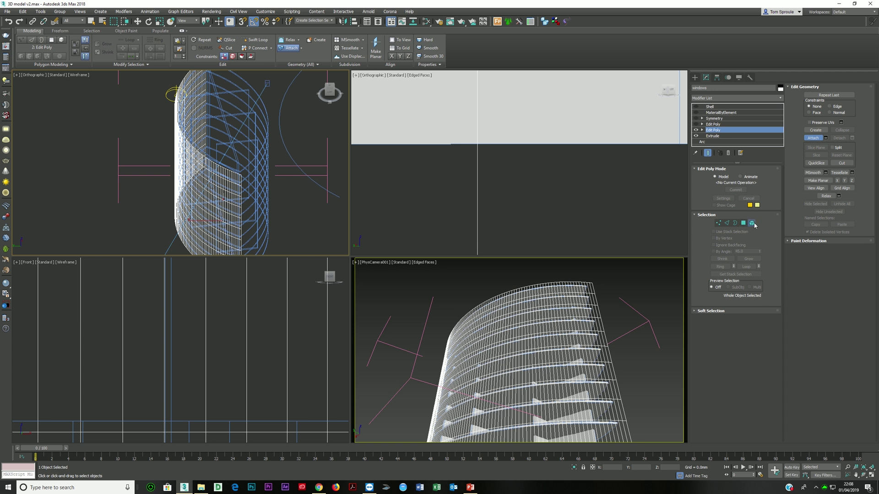
pyautogui.click(751, 223)
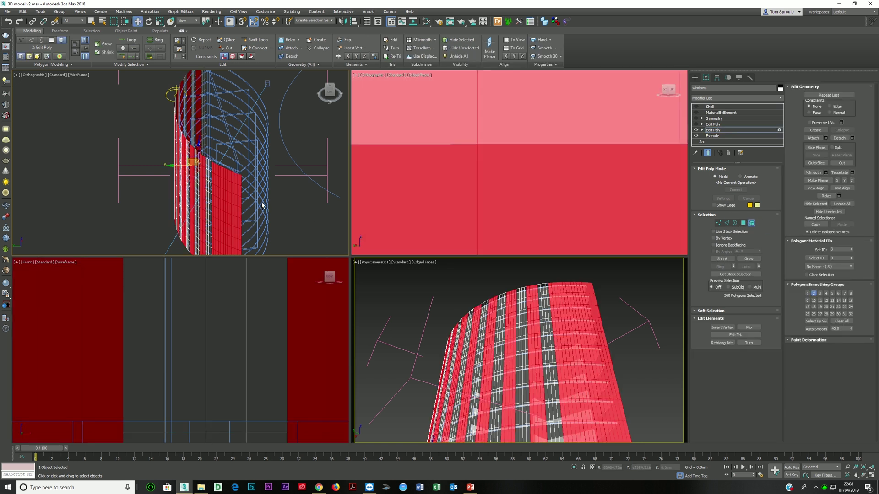
pyautogui.hotkey('ctrl', 'a')
pyautogui.keyDown('alt'); pyautogui.moveTo(230, 217); pyautogui.dragTo(168, 145, button='middle'); pyautogui.keyUp('alt')
pyautogui.scroll(3, 248, 117)
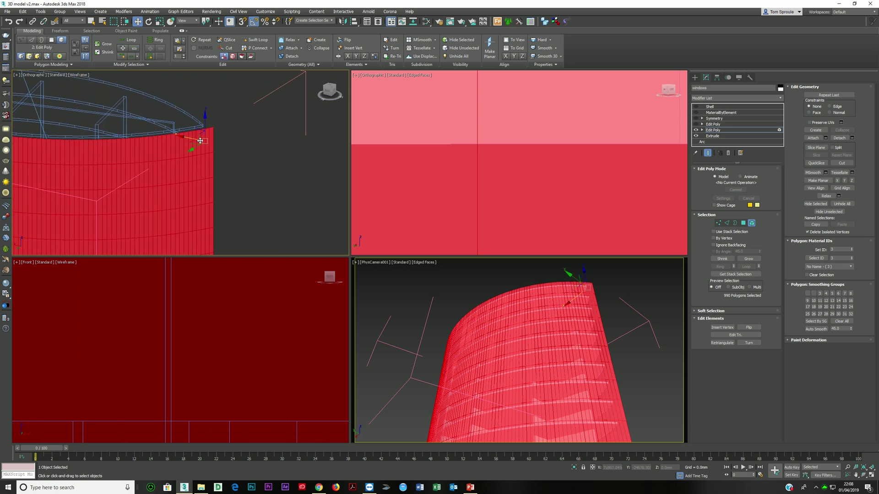
pyautogui.click(207, 141)
pyautogui.moveTo(204, 151); pyautogui.dragTo(188, 152)
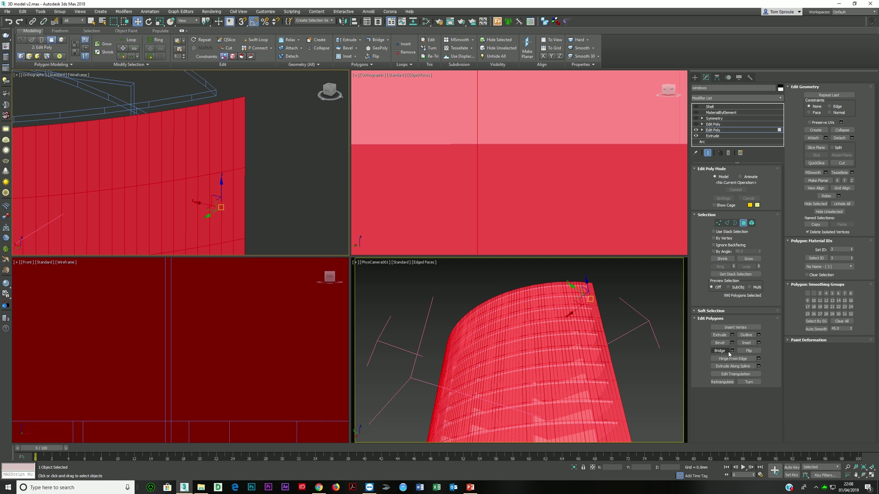
# Step: Start a bevel on all window polygons with a height of 0 mm and an outline of -1 mm
pyautogui.click(732, 343)
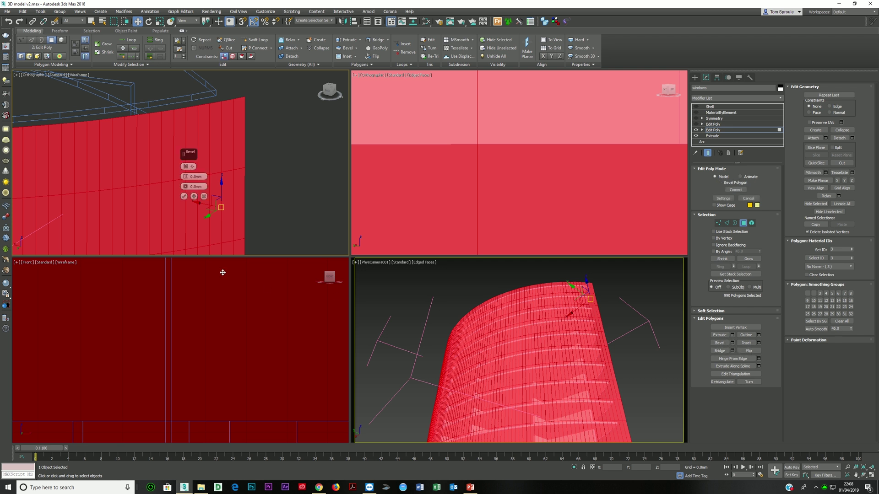
pyautogui.scroll(3, 185, 175)
pyautogui.moveTo(187, 176); pyautogui.dragTo(172, 231, button='middle')
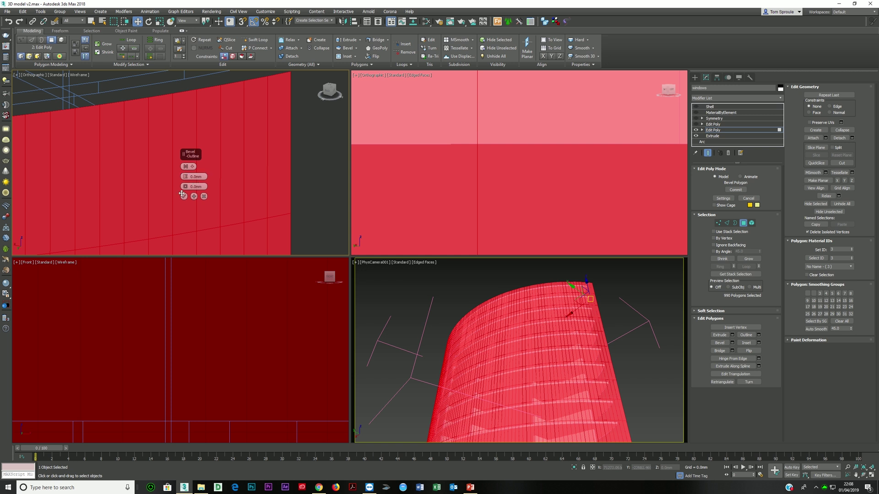
pyautogui.moveTo(186, 188); pyautogui.dragTo(195, 186)
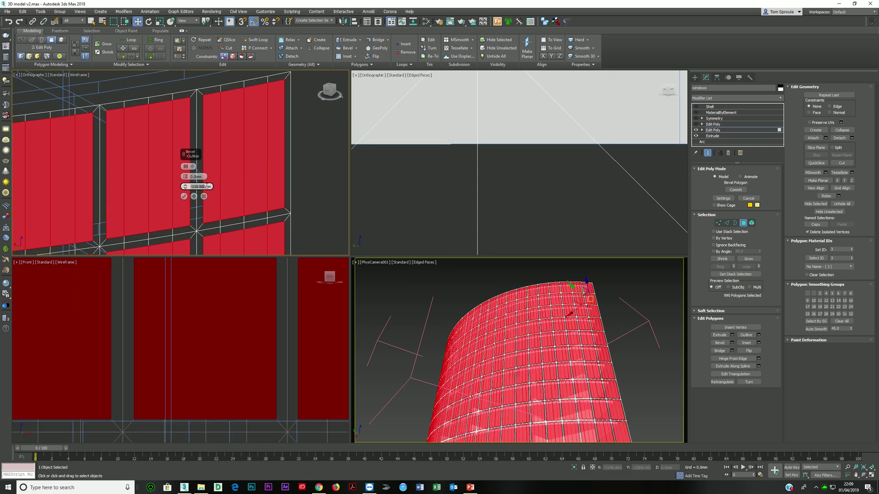
pyautogui.write('-1')
pyautogui.press('Return')
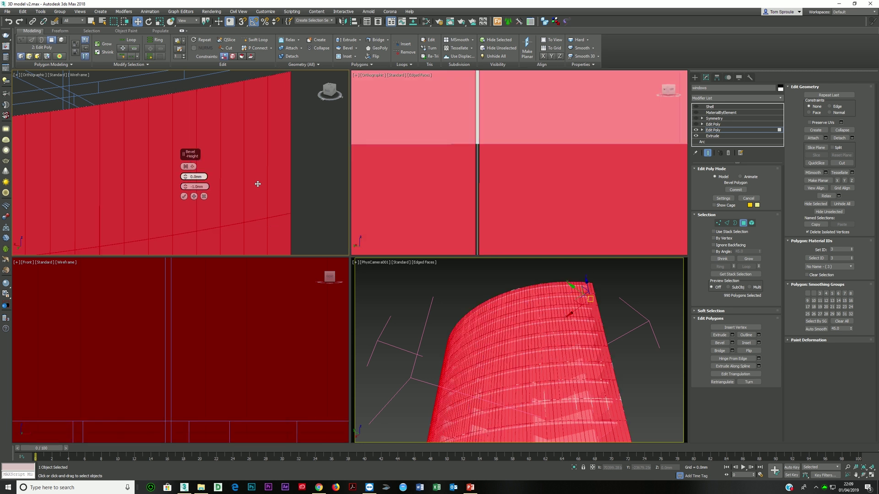
# Step: Set the bevel type to Local Normals for the window polygons
pyautogui.scroll(6, 193, 92)
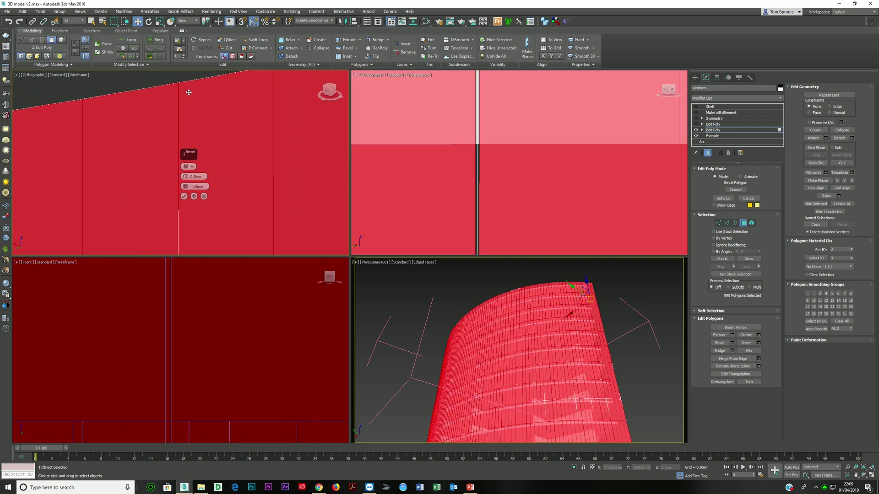
pyautogui.moveTo(173, 92); pyautogui.dragTo(175, 182, button='middle')
pyautogui.scroll(3, 175, 182)
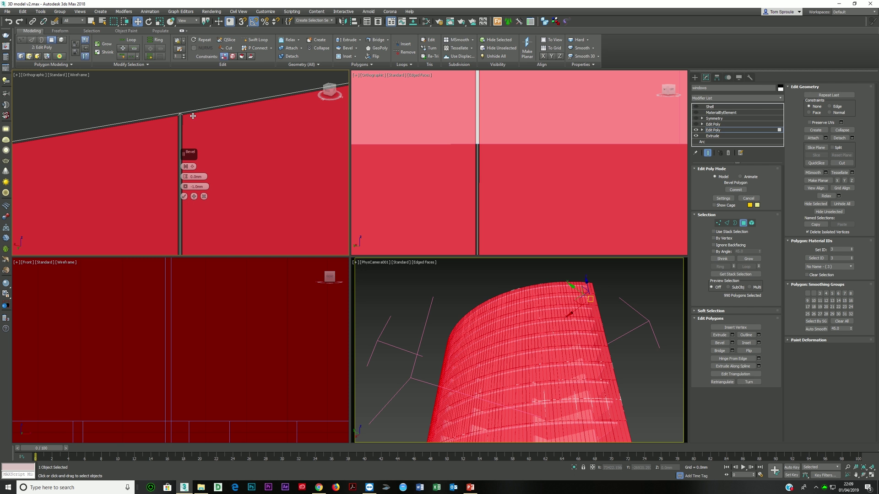
pyautogui.click(193, 168)
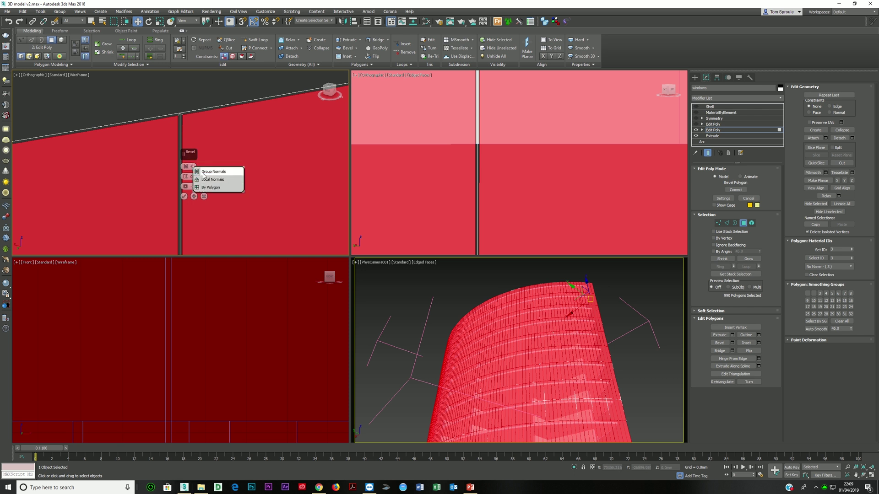
pyautogui.click(203, 182)
# Step: Examine the bevelled seams where neighbouring panels and rows of the facade meet
pyautogui.scroll(-3, 130, 138)
pyautogui.moveTo(130, 141); pyautogui.dragTo(134, 77, button='middle')
pyautogui.scroll(-3, 122, 164)
pyautogui.moveTo(114, 233); pyautogui.dragTo(129, 163, button='middle')
pyautogui.scroll(-3, 129, 160)
pyautogui.scroll(-5, 125, 186)
pyautogui.scroll(5, 122, 196)
pyautogui.scroll(6, 122, 198)
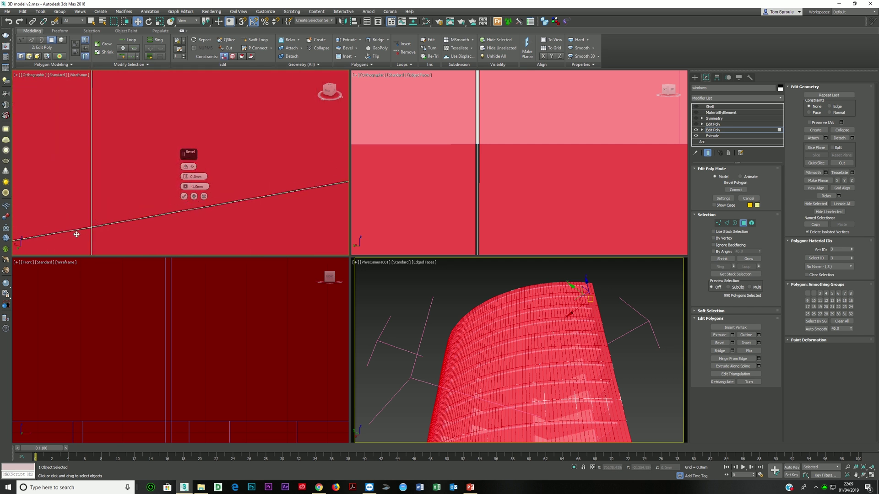
# Step: Try the Group Normals, Local Normals and By Polygon bevel types and compare their effect on the panel seams
pyautogui.click(193, 167)
pyautogui.click(200, 173)
pyautogui.click(193, 167)
pyautogui.click(215, 179)
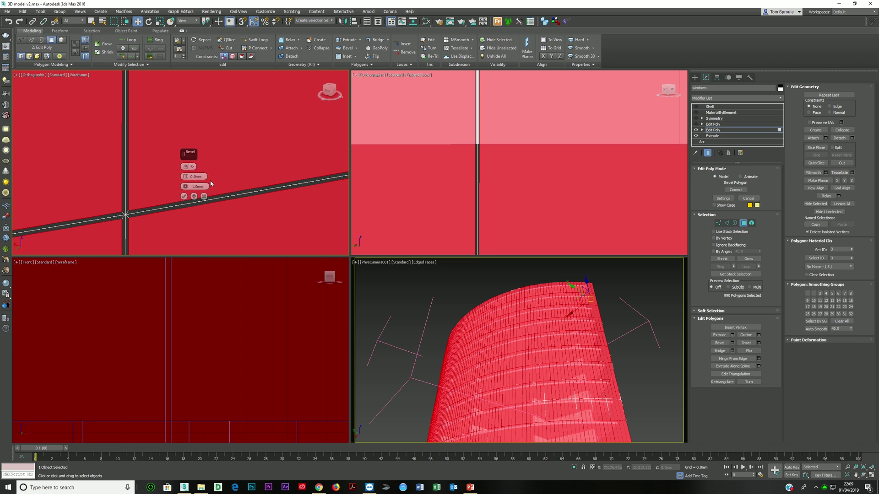
pyautogui.click(193, 167)
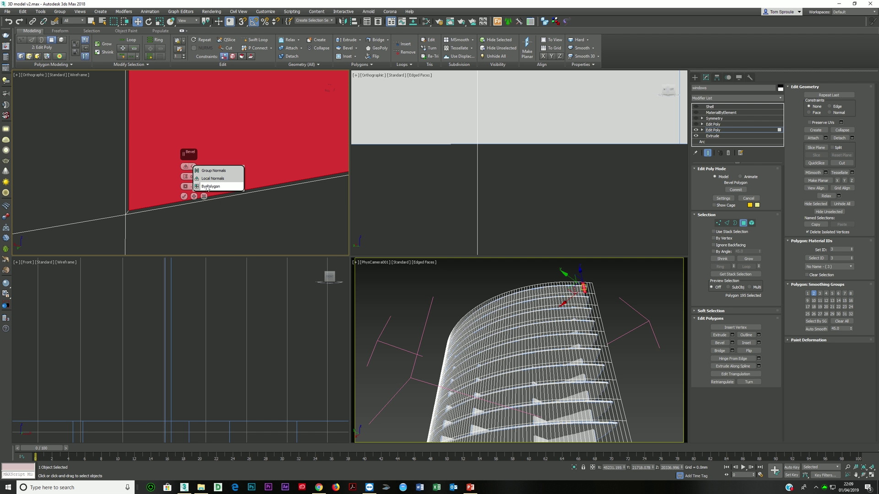
pyautogui.click(207, 187)
pyautogui.moveTo(128, 192); pyautogui.dragTo(73, 203, button='middle')
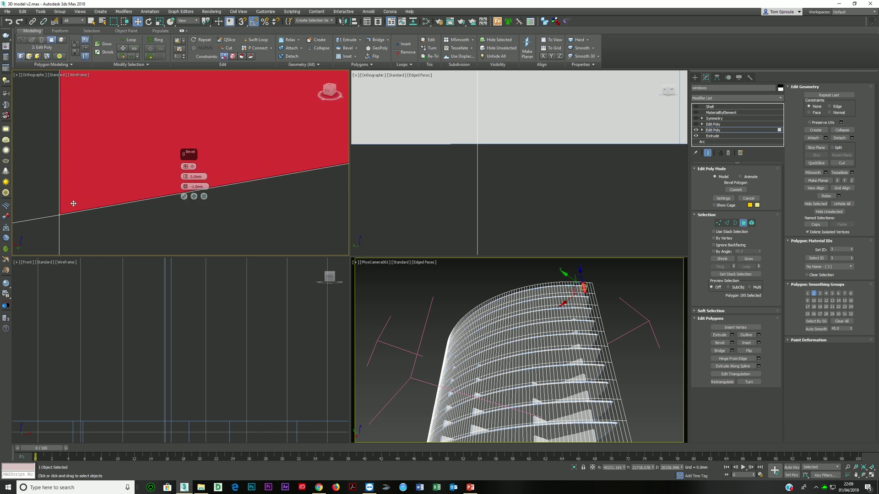
pyautogui.scroll(-4, 73, 204)
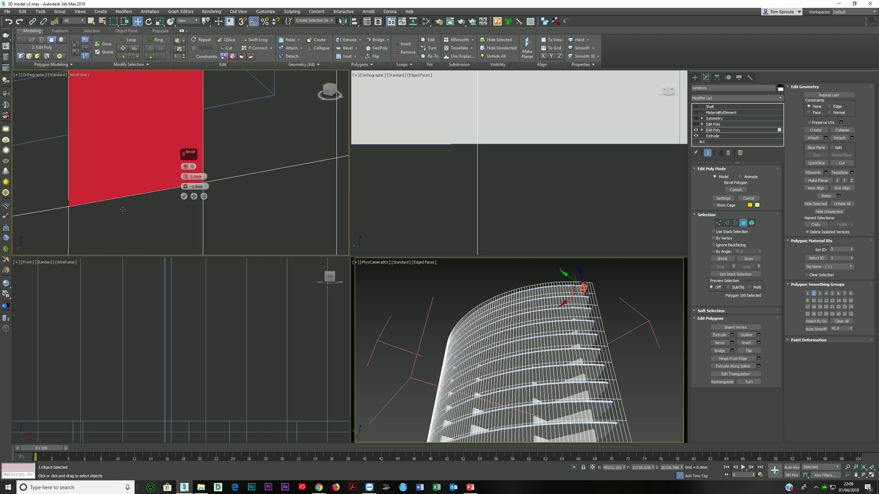
# Step: Reselect all the polygons, compare By Polygon again, and apply the -1 mm bevel with Local Normals
pyautogui.hotkey('ctrl', 'a')
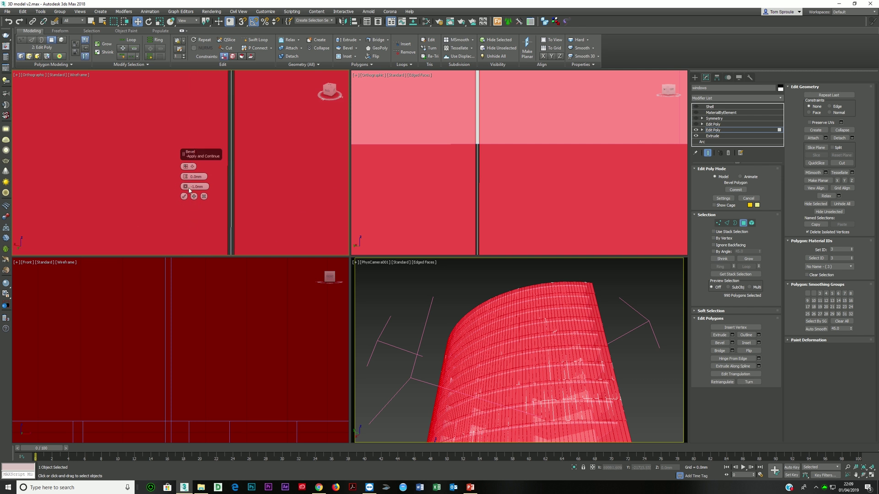
pyautogui.click(192, 167)
pyautogui.click(206, 189)
pyautogui.click(196, 165)
pyautogui.click(215, 174)
pyautogui.scroll(-5, 124, 155)
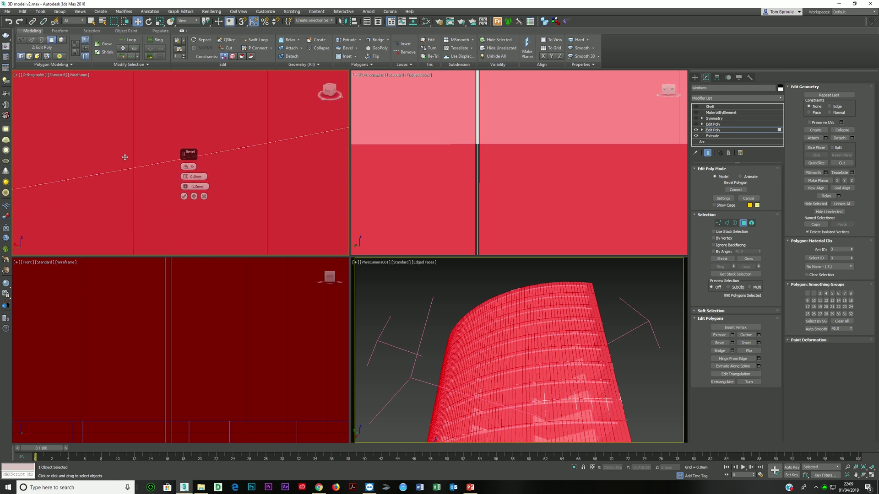
pyautogui.click(184, 197)
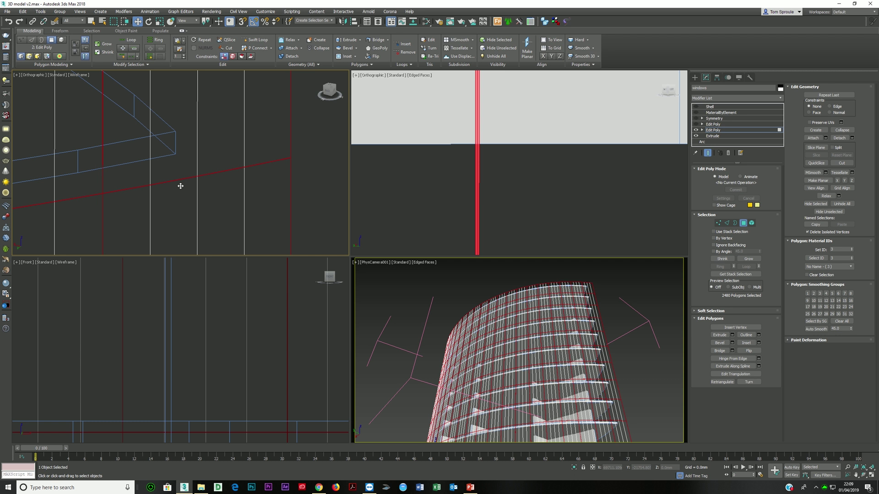
# Step: Delete the thin border polygons around the window panels and return to the Edit Poly object level
pyautogui.click(181, 186)
pyautogui.scroll(5, 60, 176)
pyautogui.scroll(5, 187, 212)
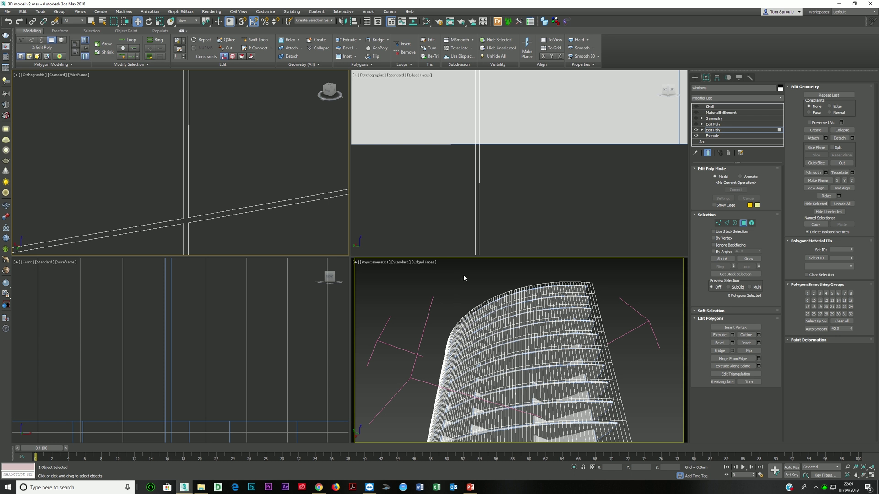
pyautogui.scroll(-2, 183, 219)
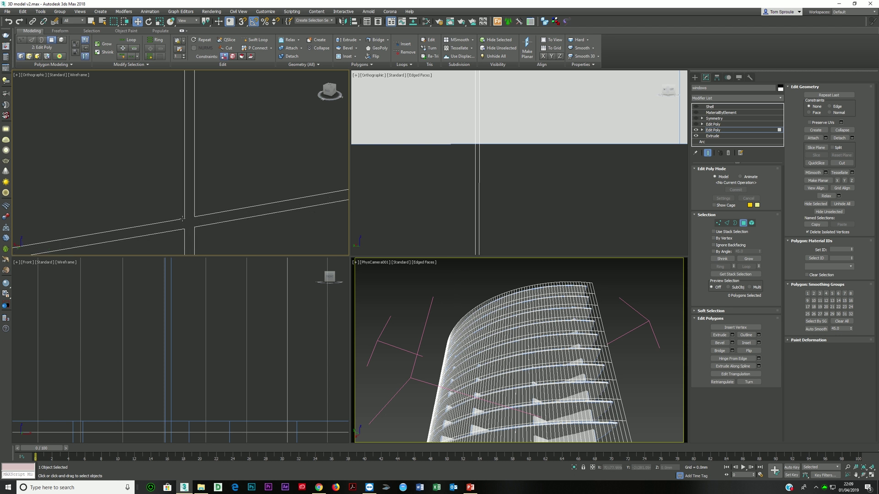
pyautogui.click(713, 130)
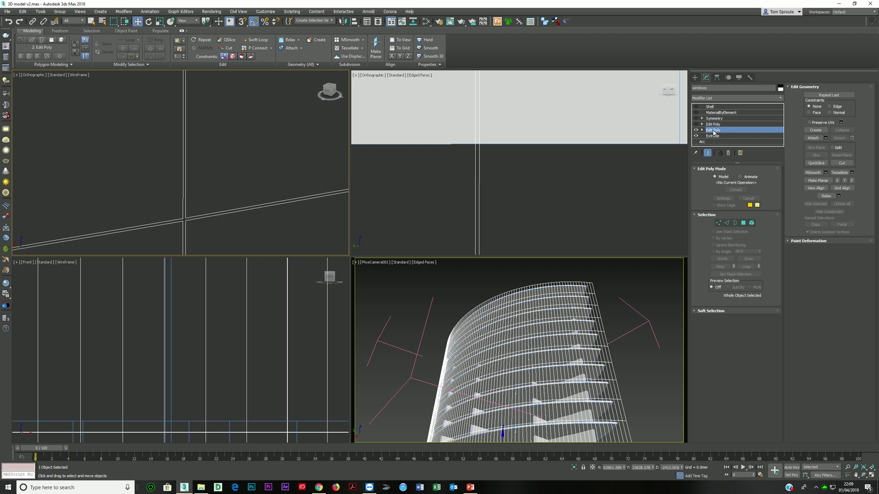
# Step: Delete the Edit Poly modifier directly above Extrude from the windows object's stack, keeping the other Edit Poly
pyautogui.scroll(-3, 258, 206)
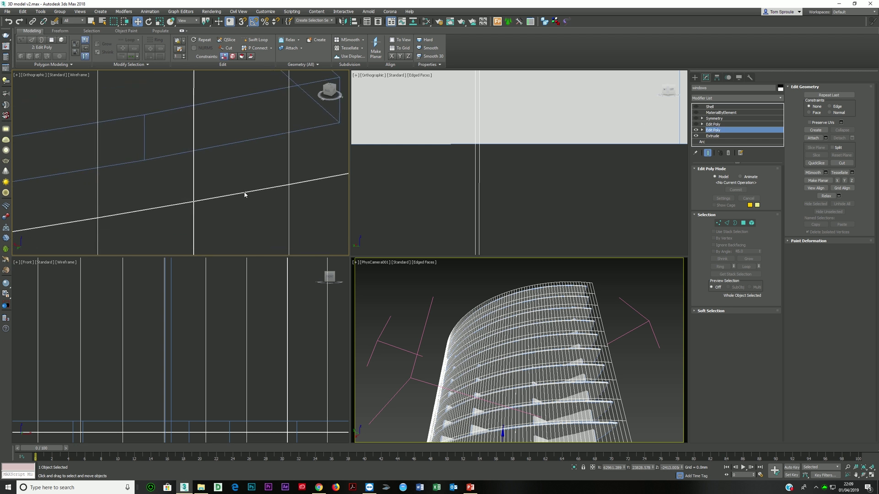
pyautogui.click(729, 154)
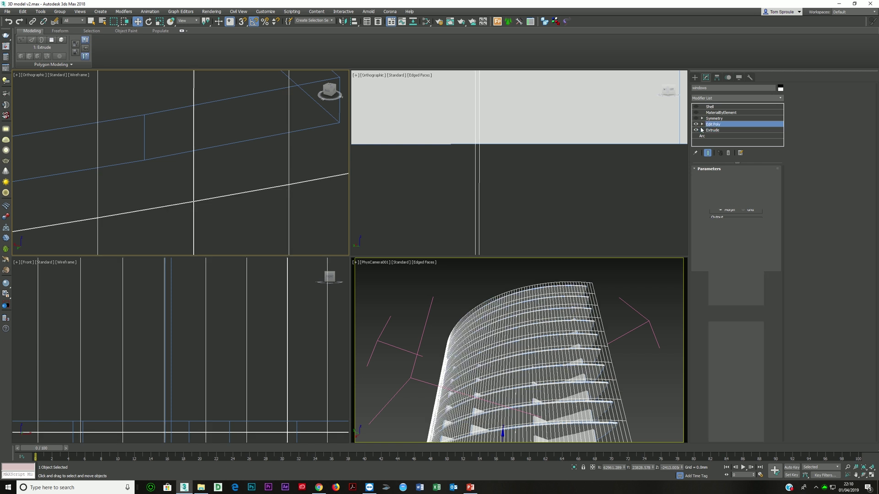
pyautogui.scroll(5, 193, 200)
pyautogui.scroll(-6, 209, 227)
pyautogui.moveTo(210, 222); pyautogui.dragTo(430, 143, button='middle')
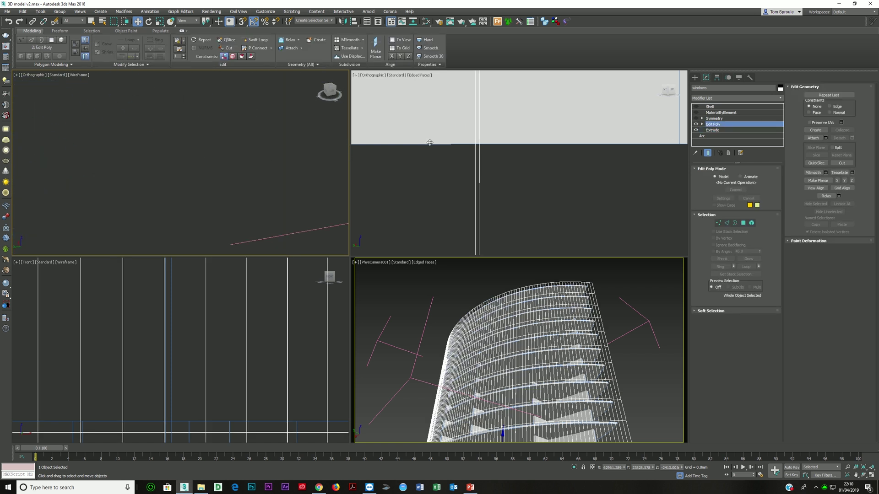
# Step: Turn on the Symmetry modifier of the windows object and check the mirrored facade from above and at its corner
pyautogui.click(721, 119)
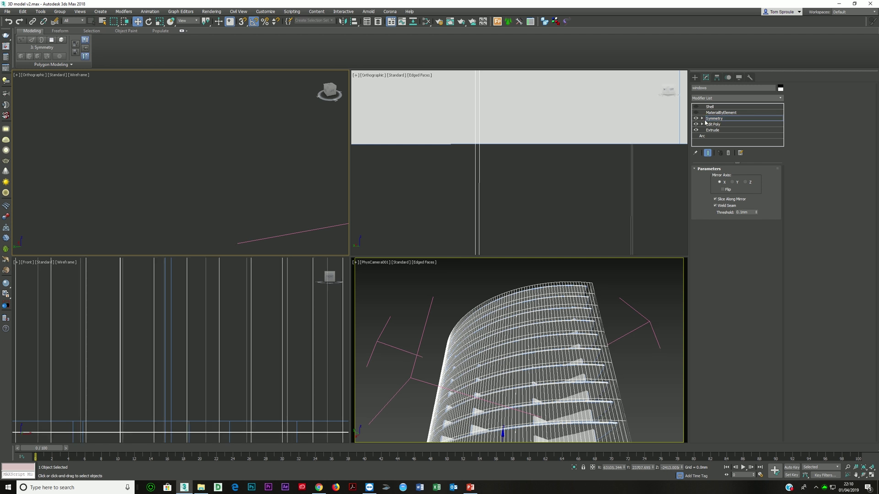
pyautogui.scroll(-4, 190, 186)
pyautogui.press('t')
pyautogui.scroll(6, 179, 173)
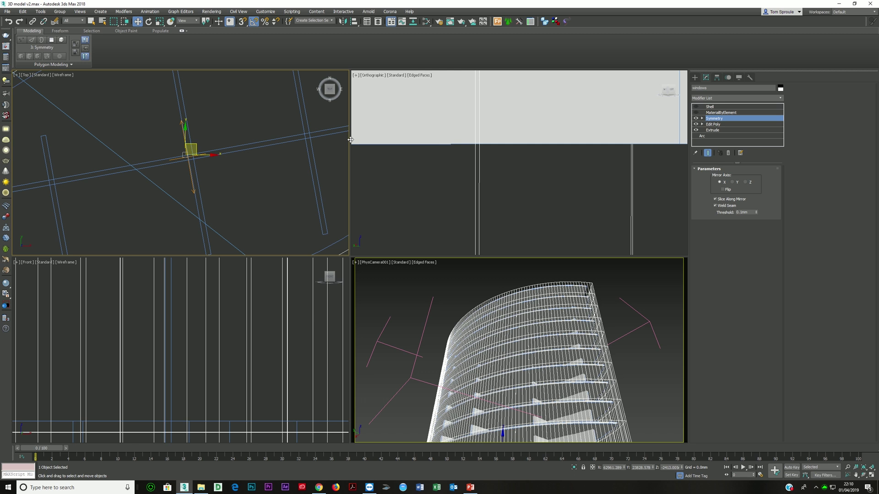
pyautogui.scroll(-7, 226, 160)
pyautogui.keyDown('alt'); pyautogui.moveTo(226, 160); pyautogui.dragTo(142, 215, button='middle'); pyautogui.keyUp('alt')
pyautogui.scroll(4, 169, 146)
pyautogui.keyDown('alt'); pyautogui.moveTo(142, 215); pyautogui.dragTo(250, 142, button='middle'); pyautogui.keyUp('alt')
pyautogui.scroll(3, 206, 120)
pyautogui.moveTo(202, 120); pyautogui.dragTo(190, 210, button='middle')
pyautogui.scroll(3, 188, 210)
pyautogui.scroll(2, 188, 210)
# Step: Turn on the MaterialByElement modifier of the windows object and check the panels around the building's corner
pyautogui.click(713, 113)
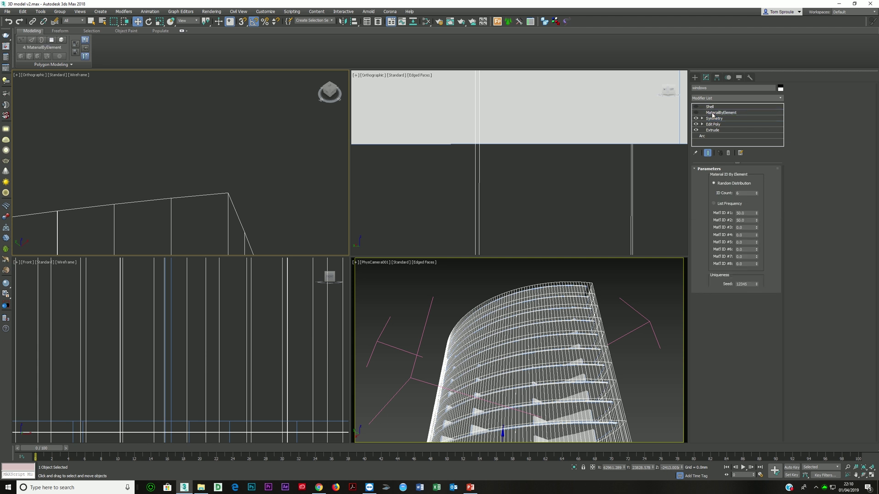
pyautogui.click(696, 112)
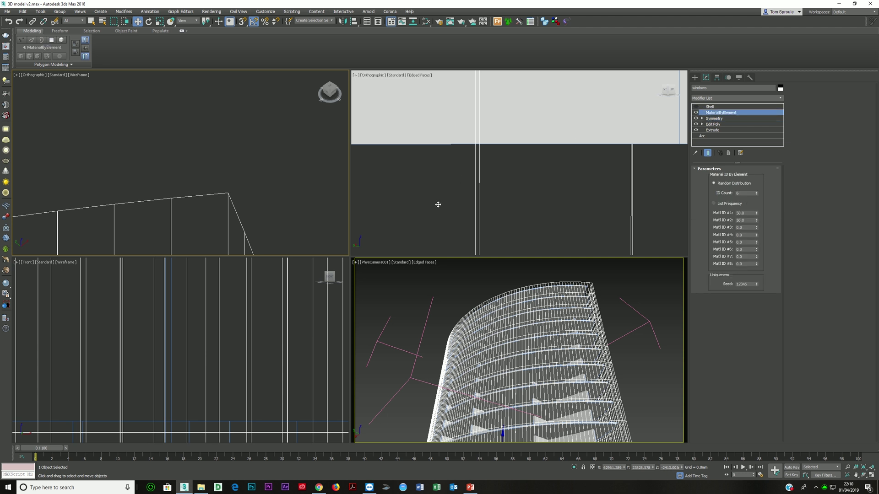
pyautogui.scroll(-3, 207, 199)
pyautogui.moveTo(207, 202); pyautogui.dragTo(207, 98, button='middle')
pyautogui.keyDown('alt'); pyautogui.moveTo(260, 179); pyautogui.dragTo(239, 80, button='middle'); pyautogui.keyUp('alt')
pyautogui.scroll(-2, 263, 211)
pyautogui.keyDown('alt'); pyautogui.moveTo(263, 210); pyautogui.dragTo(229, 123, button='middle'); pyautogui.keyUp('alt')
pyautogui.scroll(5, 274, 130)
pyautogui.moveTo(283, 122); pyautogui.dragTo(246, 205, button='middle')
pyautogui.scroll(3, 246, 206)
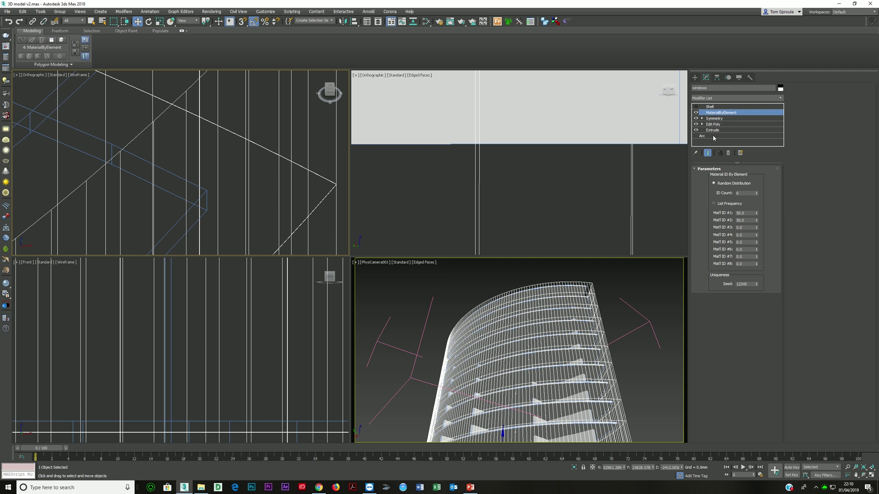
# Step: Set the ID Count of the MaterialByElement random distribution to 6
pyautogui.doubleClick(739, 194)
pyautogui.write('5')
pyautogui.press('Return')
# Step: Isolate the windows object and maximize the orthographic viewport around the complete facade
pyautogui.scroll(-10, 225, 190)
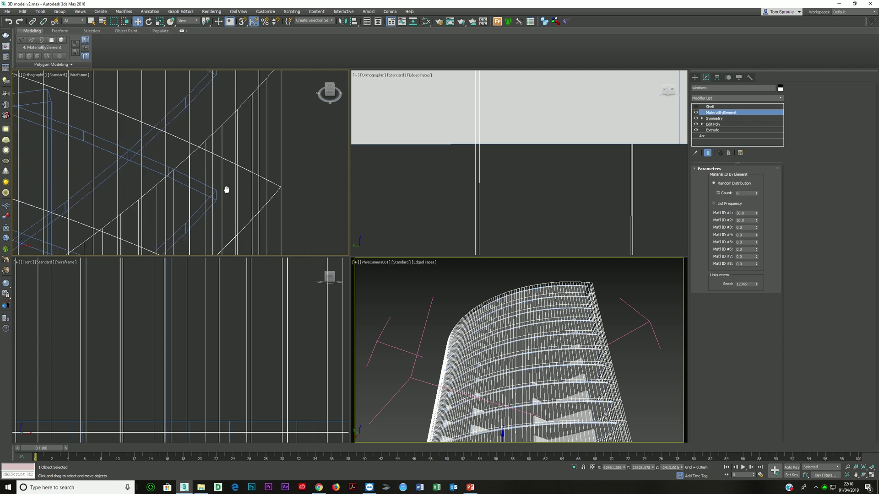
pyautogui.keyDown('alt'); pyautogui.moveTo(226, 191); pyautogui.dragTo(186, 137, button='middle'); pyautogui.keyUp('alt')
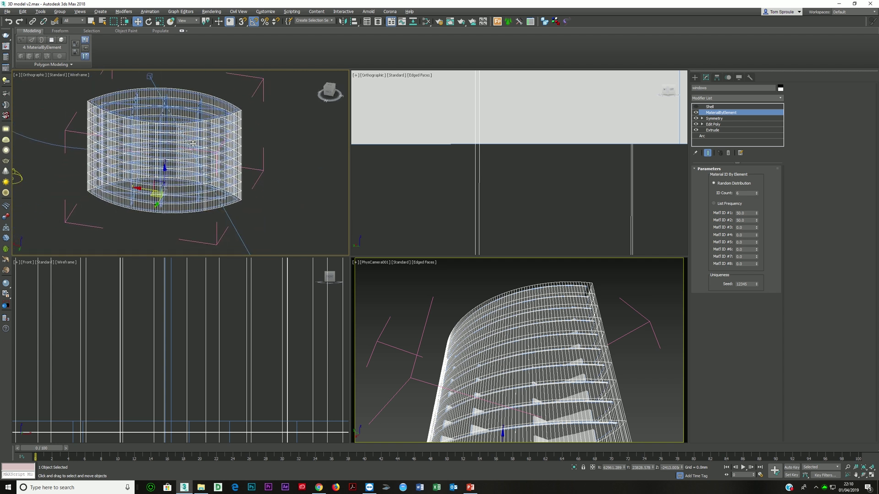
pyautogui.hotkey('alt', 'q')
pyautogui.keyDown('alt'); pyautogui.moveTo(201, 170); pyautogui.dragTo(197, 158, button='middle'); pyautogui.keyUp('alt')
pyautogui.keyDown('alt'); pyautogui.moveTo(291, 157); pyautogui.dragTo(164, 150, button='middle'); pyautogui.keyUp('alt')
pyautogui.keyDown('alt'); pyautogui.moveTo(213, 176); pyautogui.dragTo(195, 194, button='middle'); pyautogui.keyUp('alt')
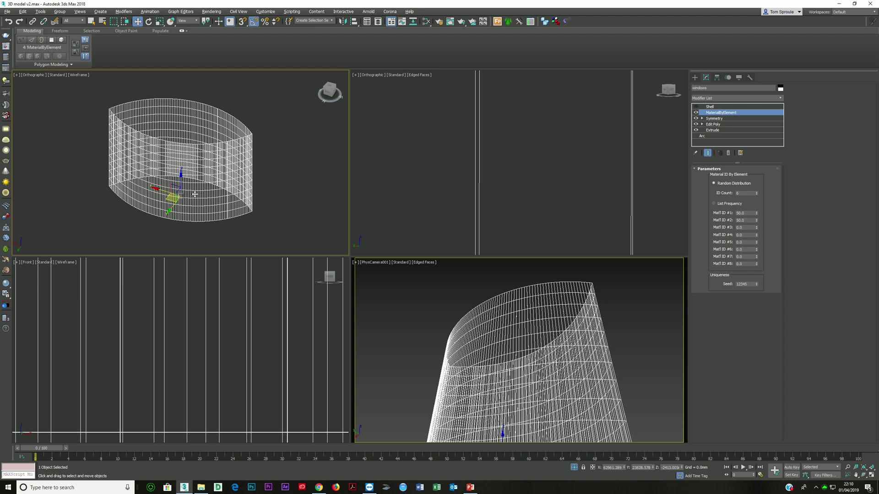
pyautogui.hotkey('alt', 'w')
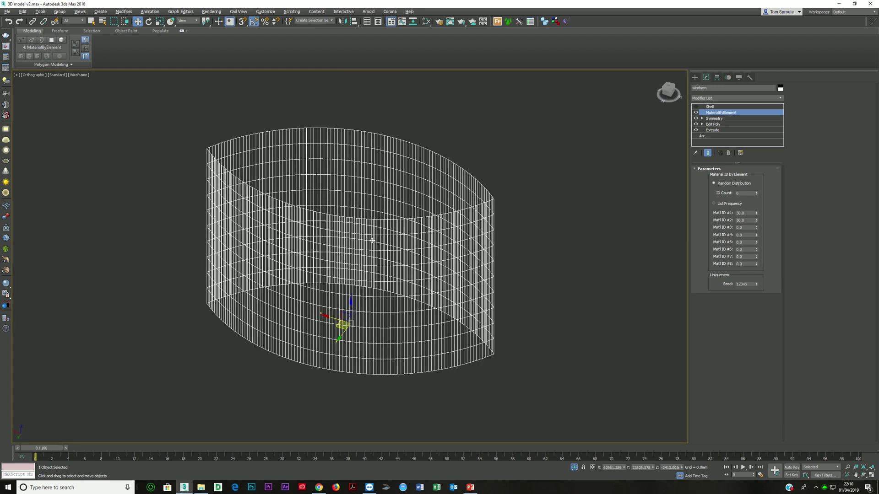
pyautogui.keyDown('alt'); pyautogui.moveTo(373, 240); pyautogui.dragTo(396, 243, button='middle'); pyautogui.keyUp('alt')
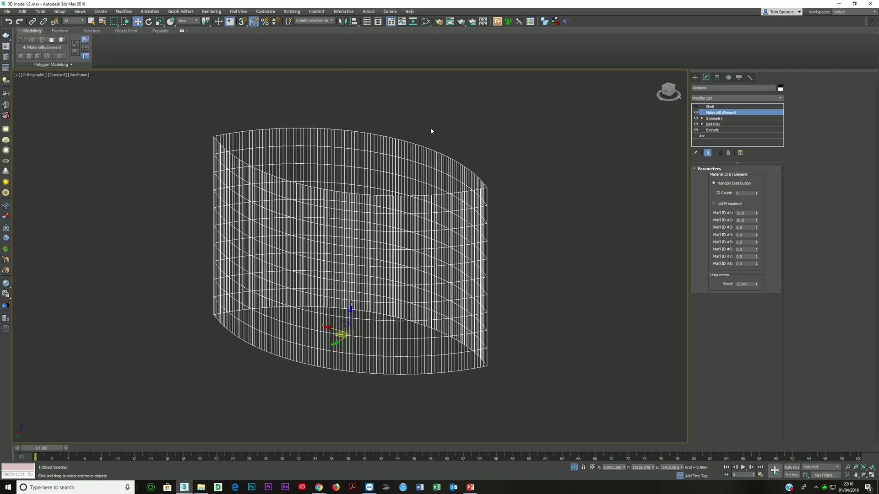
# Step: Open the Slate Material Editor beside the model and add a VRayMtl node to the view
pyautogui.click(425, 21)
pyautogui.moveTo(335, 139); pyautogui.dragTo(202, 114, button='middle')
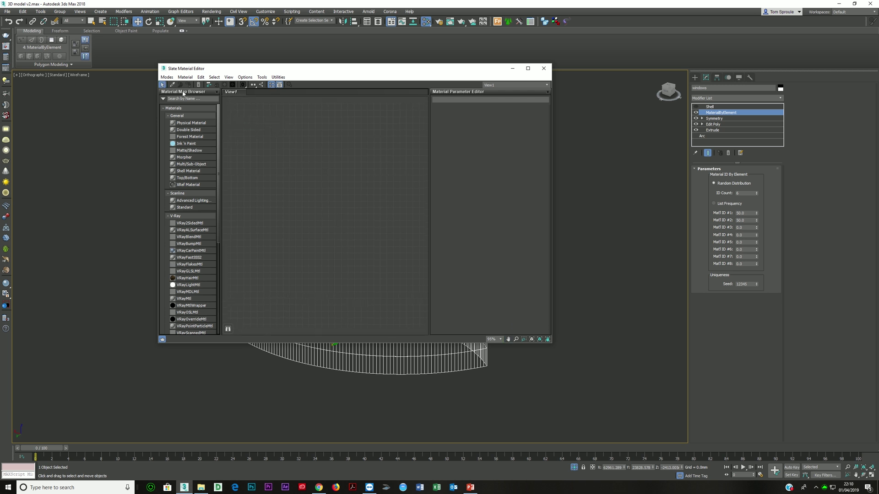
pyautogui.moveTo(224, 69); pyautogui.dragTo(505, 60)
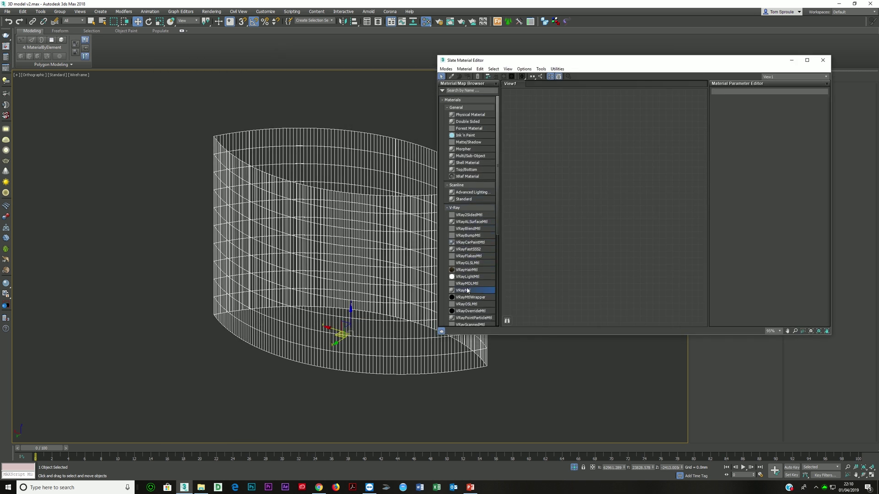
pyautogui.moveTo(468, 291); pyautogui.dragTo(593, 212)
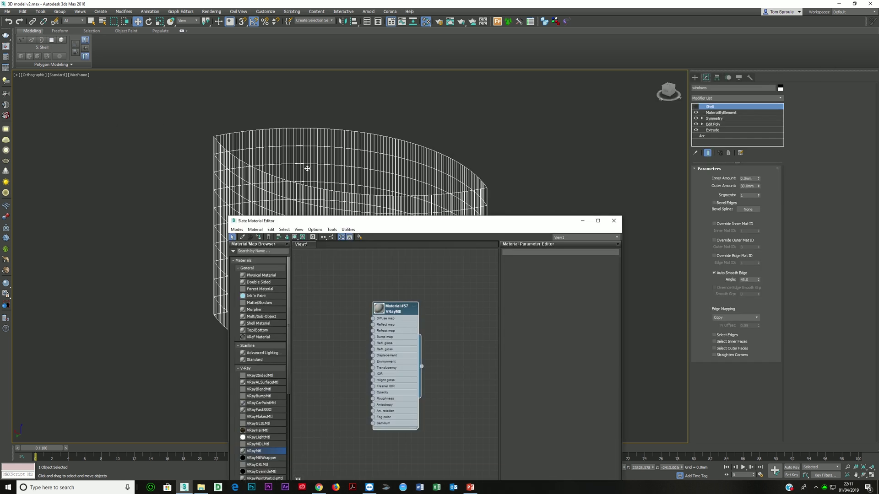
# Step: Display the facade shaded, turn on the Shell modifier with a 30 mm outer amount, and inspect the panel thickness
pyautogui.moveTo(307, 168); pyautogui.dragTo(288, 158, button='middle')
pyautogui.press('F3')
pyautogui.keyDown('alt'); pyautogui.moveTo(387, 206); pyautogui.dragTo(542, 176, button='middle'); pyautogui.keyUp('alt')
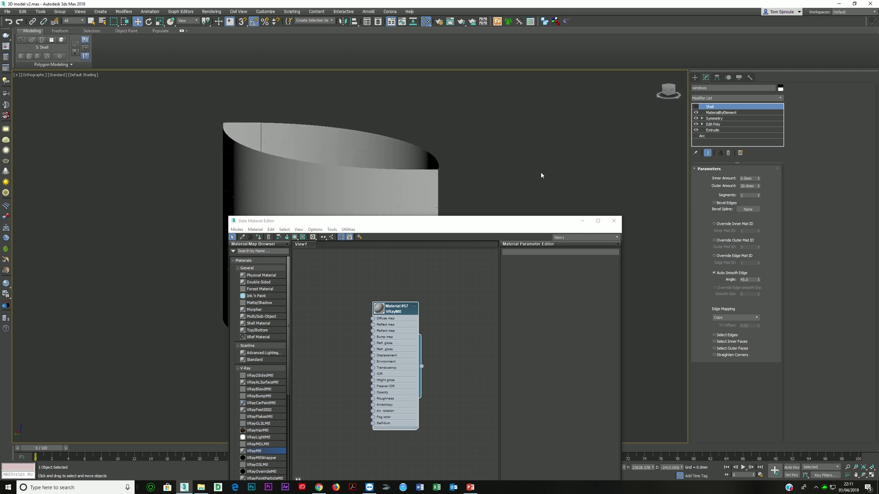
pyautogui.click(696, 106)
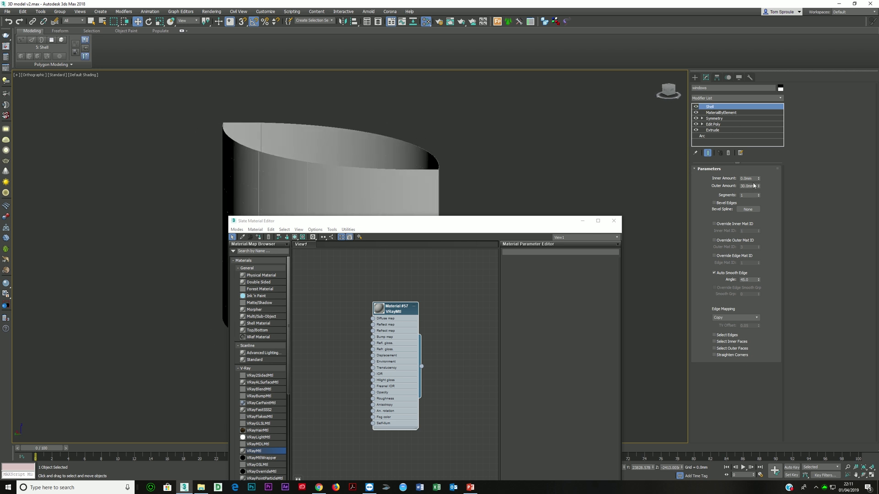
pyautogui.scroll(5, 431, 205)
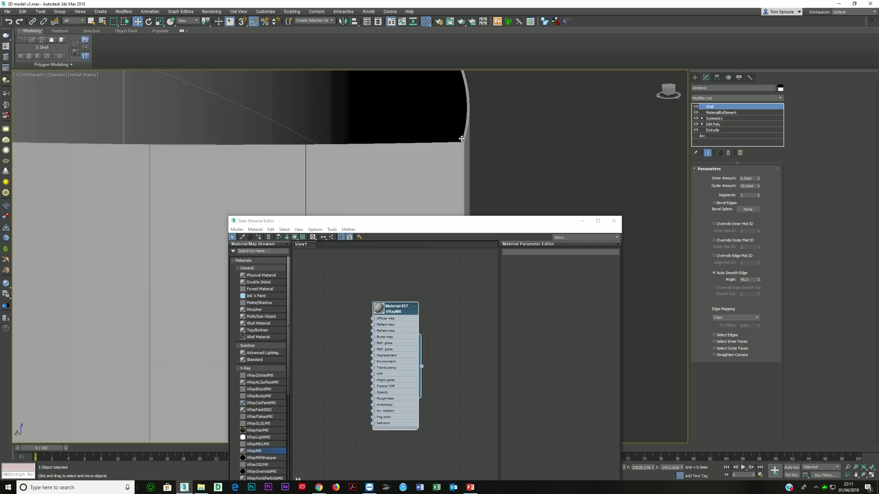
pyautogui.scroll(-6, 472, 181)
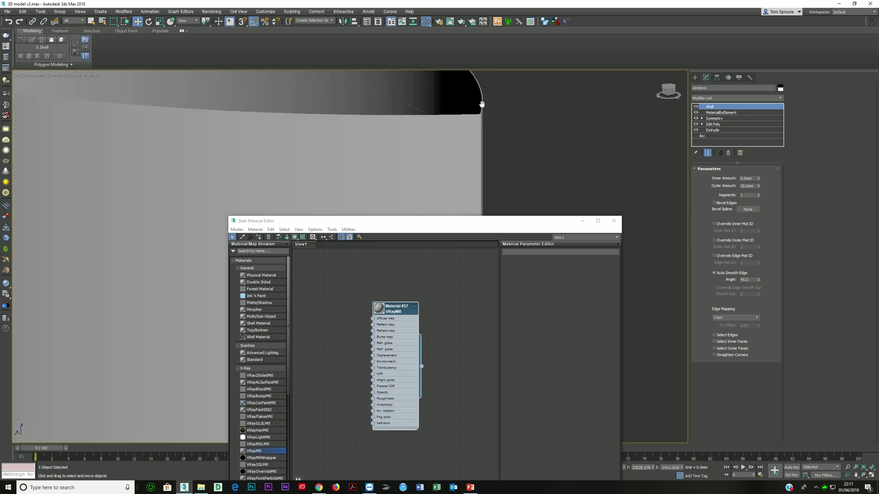
pyautogui.scroll(6, 415, 160)
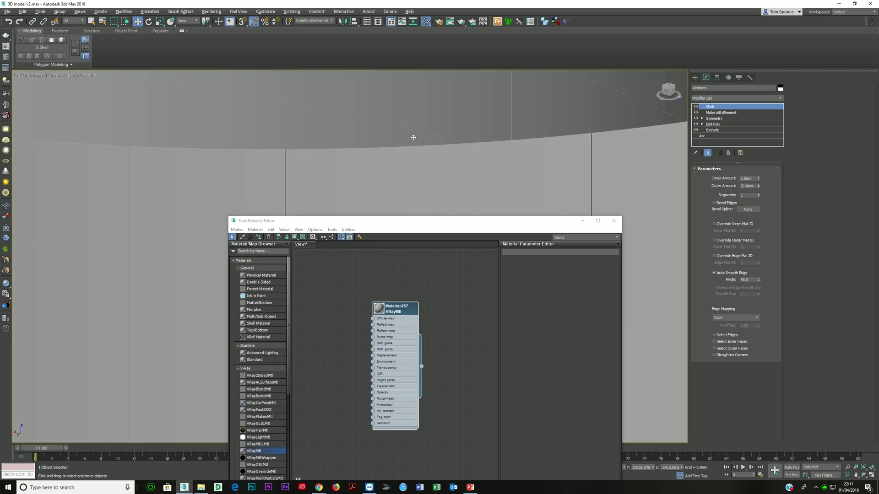
pyautogui.scroll(-4, 413, 137)
pyautogui.moveTo(413, 137); pyautogui.dragTo(315, 80, button='middle')
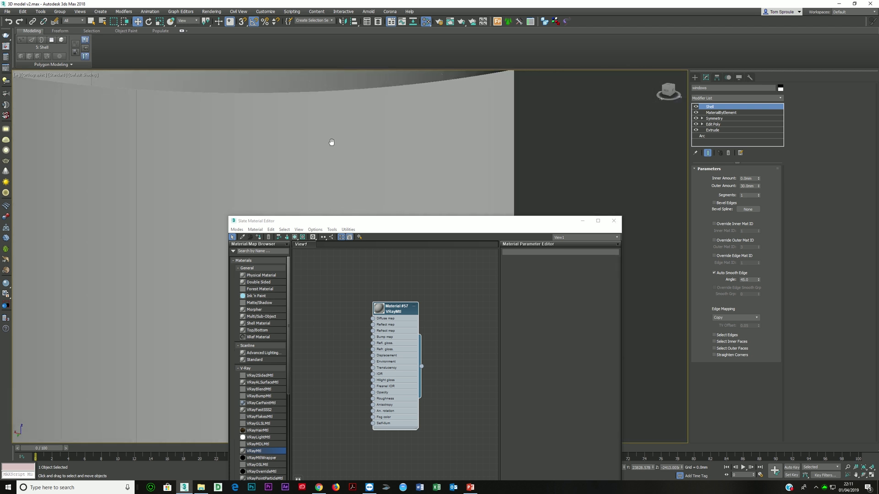
pyautogui.scroll(-2, 332, 142)
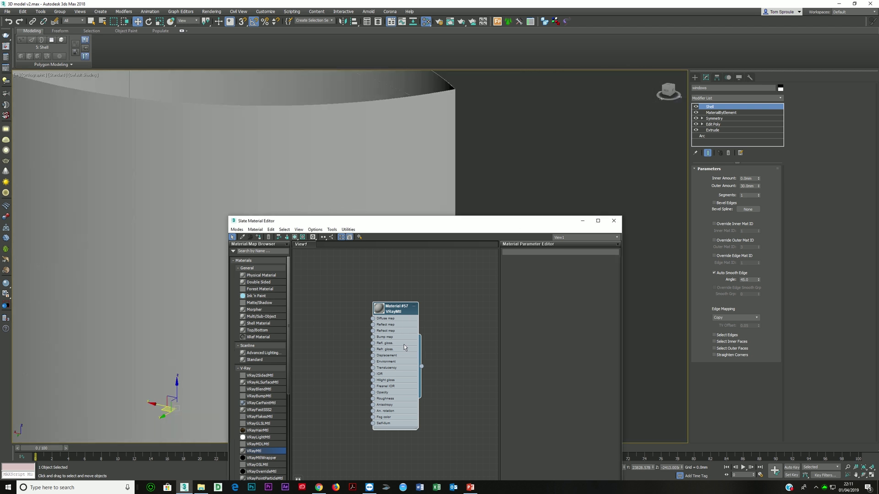
# Step: Connect the VRayMtl to slot 1 of a new Multi/Sub-Object material and assign that material to the windows object
pyautogui.rightClick(404, 344)
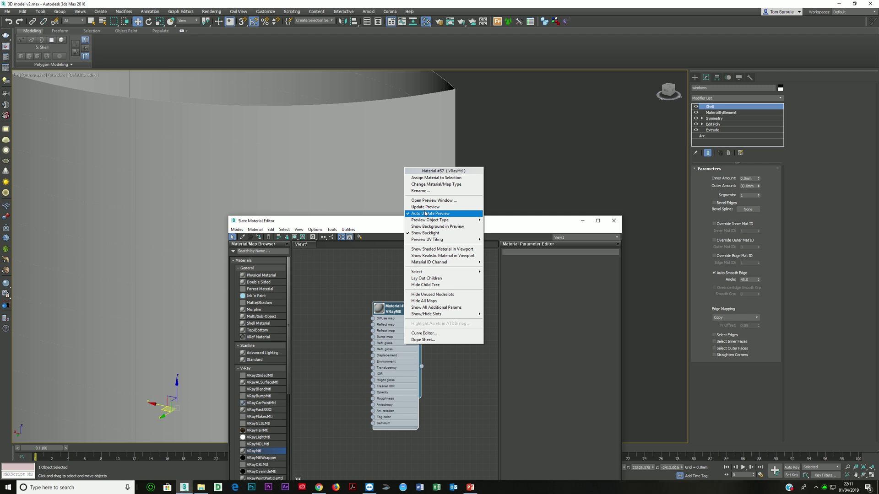
pyautogui.click(394, 358)
pyautogui.moveTo(436, 362); pyautogui.dragTo(443, 356)
pyautogui.moveTo(469, 363)
pyautogui.moveTo(532, 377)
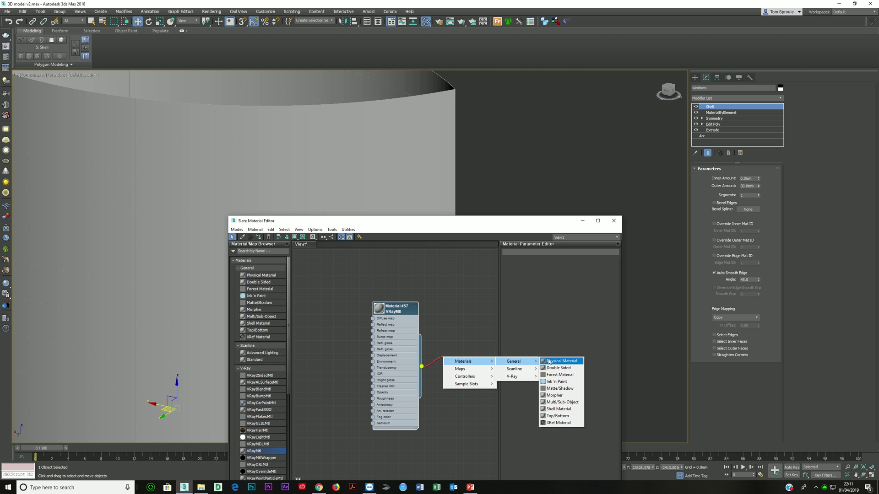
pyautogui.click(561, 402)
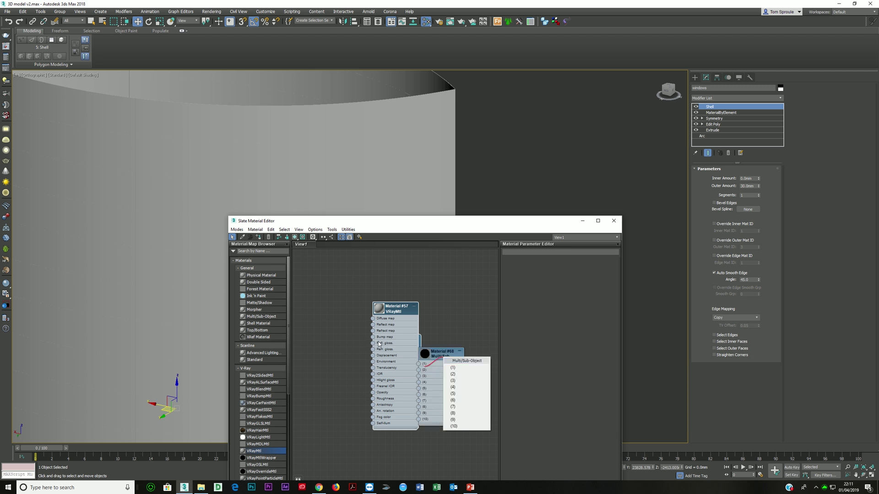
pyautogui.click(453, 367)
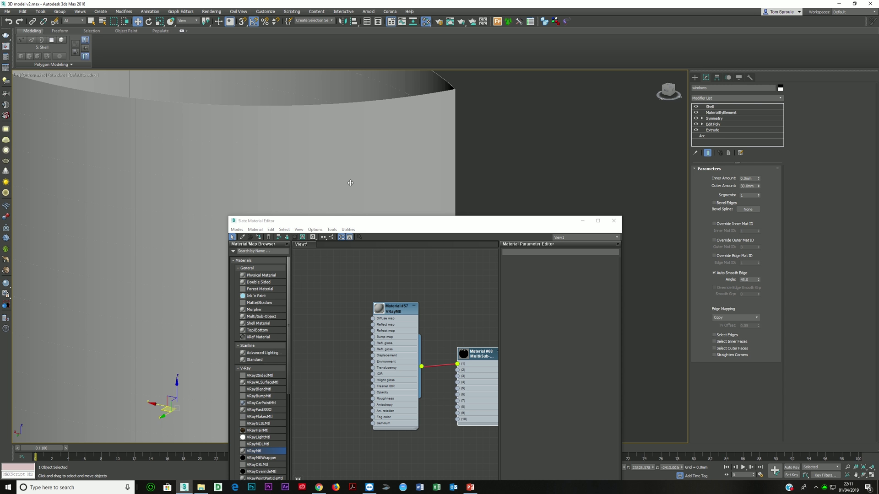
pyautogui.click(259, 237)
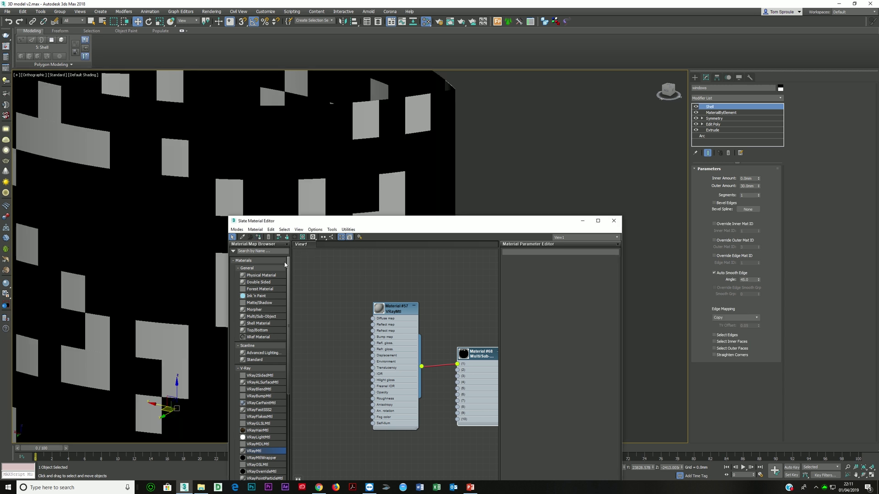
pyautogui.moveTo(371, 220); pyautogui.dragTo(440, 209)
# Step: Switch MaterialByElement off and on again to compare its effect, and examine the random material distribution across the whole facade
pyautogui.click(697, 112)
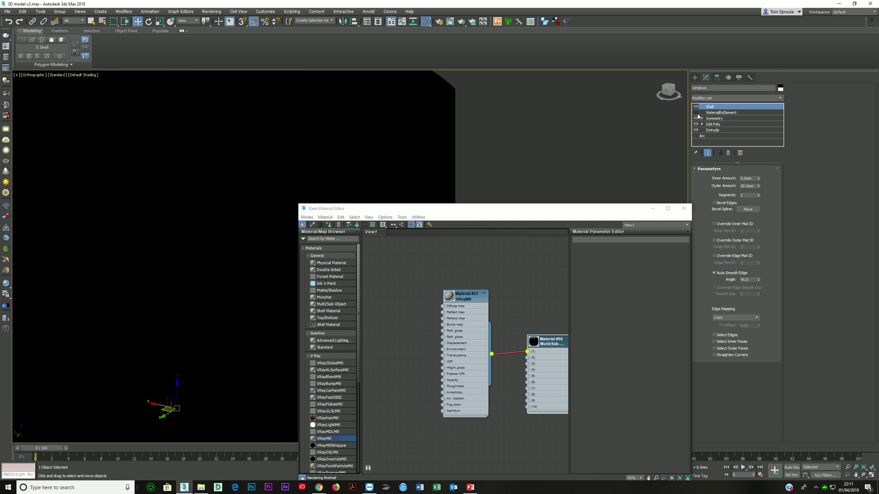
pyautogui.click(697, 113)
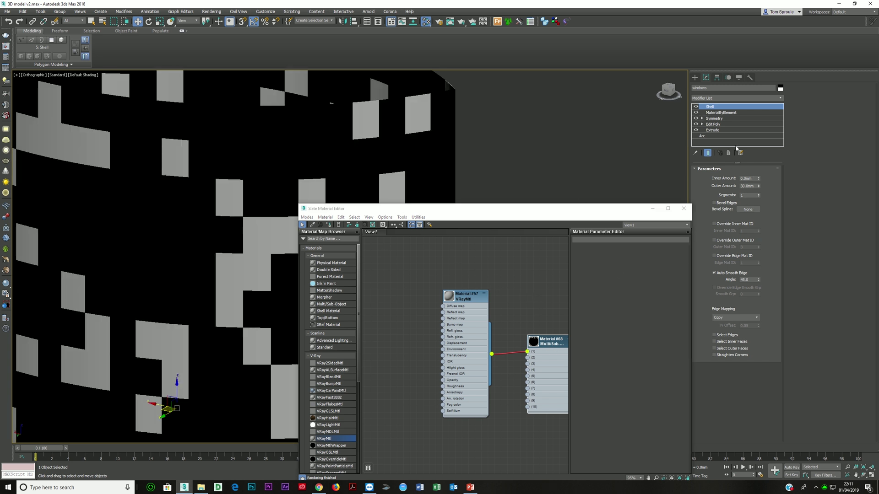
pyautogui.click(721, 113)
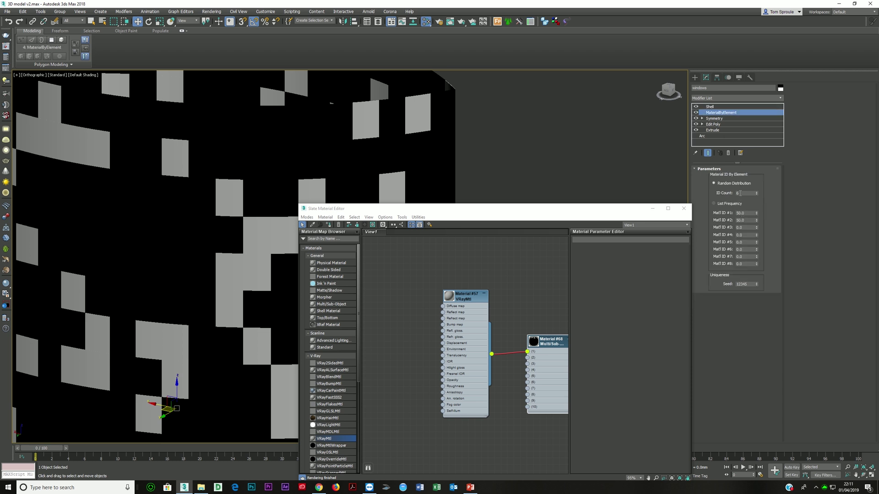
pyautogui.moveTo(563, 209); pyautogui.dragTo(615, 108)
pyautogui.scroll(-4, 225, 191)
pyautogui.moveTo(215, 202); pyautogui.dragTo(187, 221, button='middle')
pyautogui.scroll(1, 187, 221)
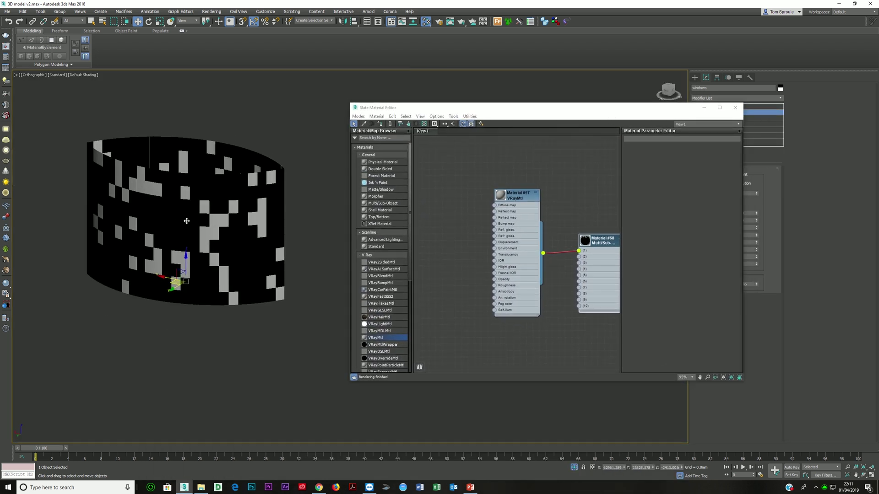
# Step: Try the VRayMtl in slot 6 of the Multi/Sub-Object material, and reconnect it to slot 1
pyautogui.moveTo(579, 251); pyautogui.dragTo(580, 281)
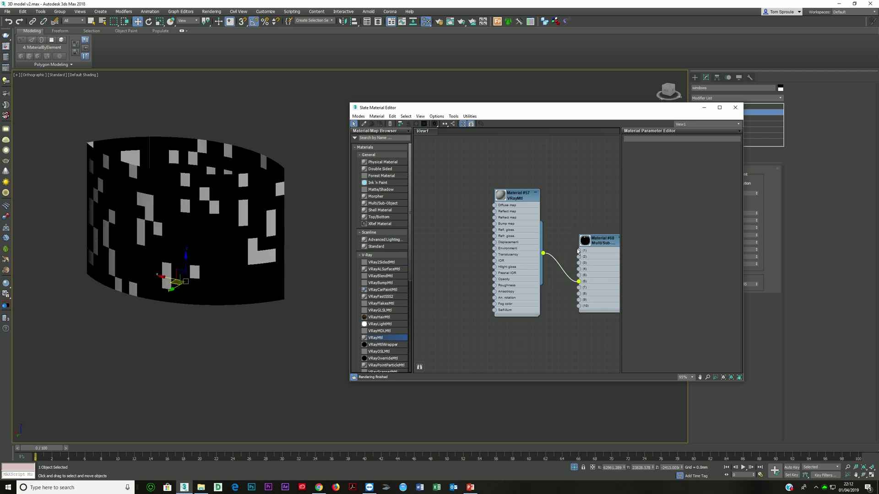
pyautogui.moveTo(578, 281); pyautogui.dragTo(579, 251)
# Step: Set the VRayMtl's diffuse colour to black and its reflection colour to white
pyautogui.doubleClick(516, 233)
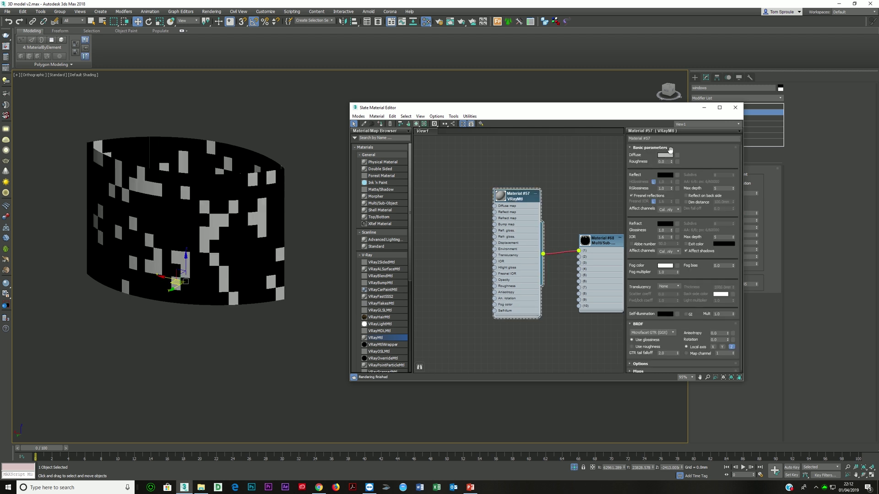
pyautogui.click(665, 156)
pyautogui.moveTo(197, 70); pyautogui.dragTo(197, 97)
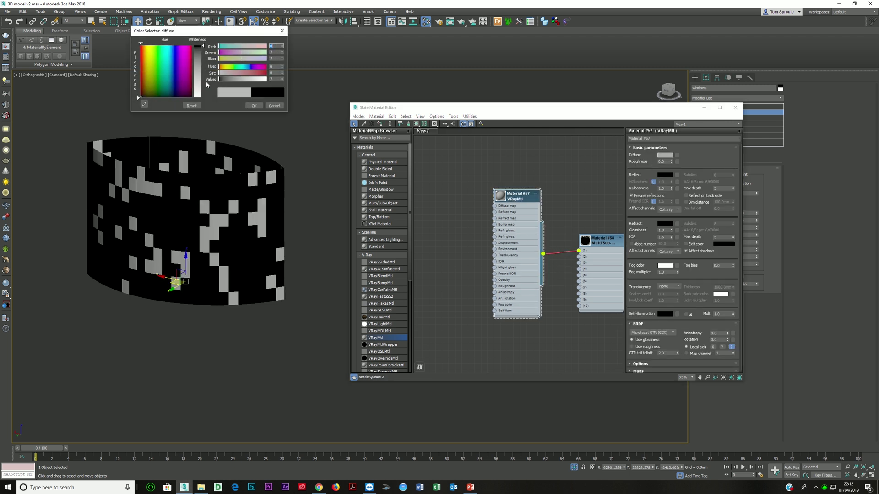
pyautogui.click(254, 106)
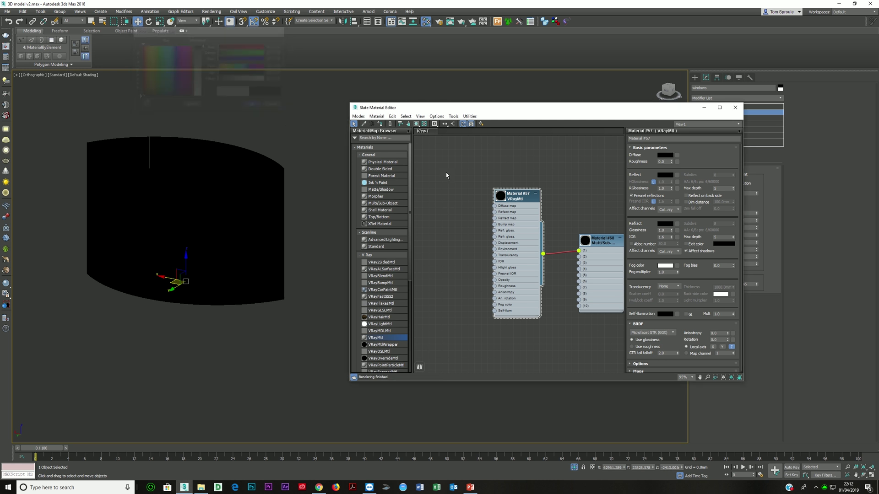
pyautogui.click(665, 175)
pyautogui.moveTo(226, 79); pyautogui.dragTo(274, 80)
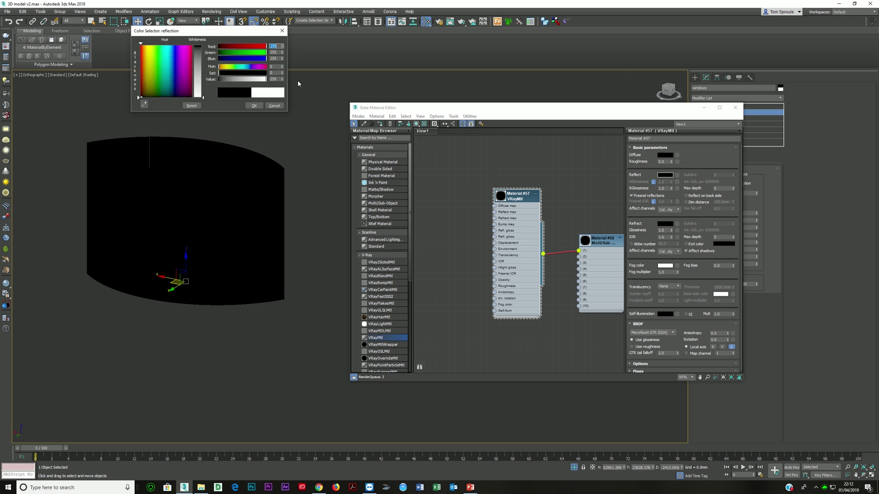
pyautogui.click(254, 106)
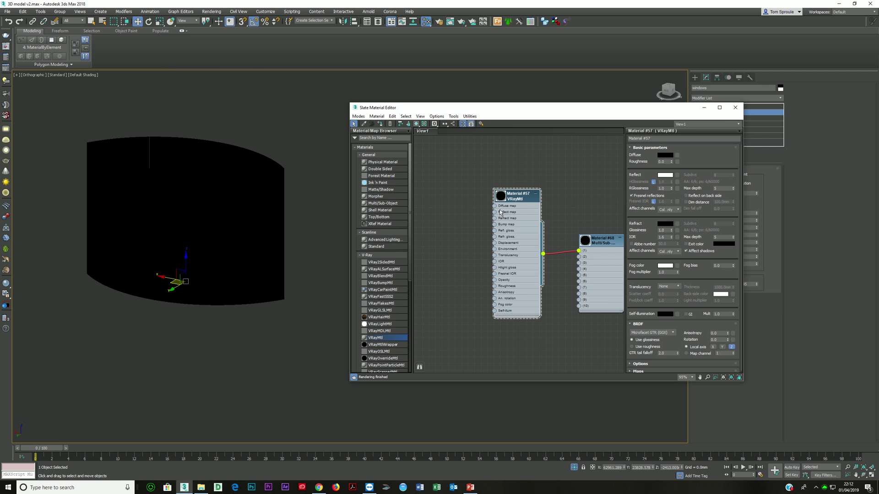
# Step: Show a background in the VRayMtl's enlarged preview and set its refraction colour to white
pyautogui.click(417, 124)
pyautogui.click(424, 124)
pyautogui.doubleClick(505, 200)
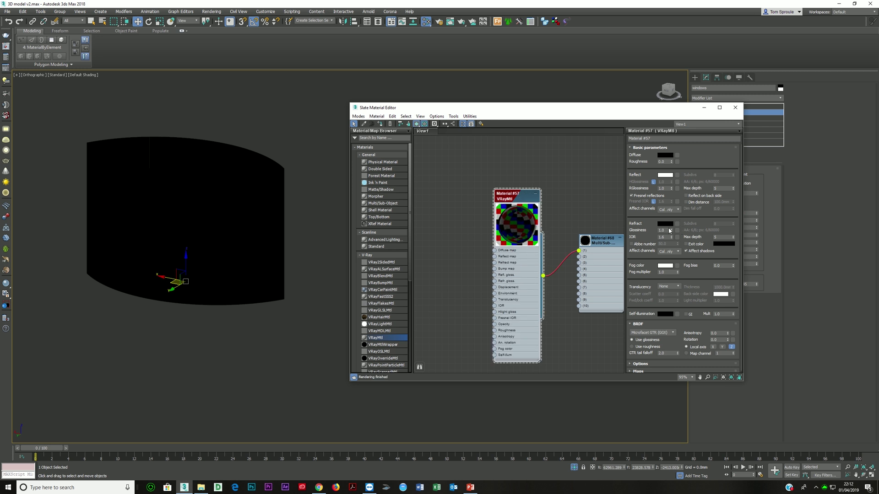
pyautogui.click(665, 224)
pyautogui.moveTo(247, 80); pyautogui.dragTo(271, 80)
pyautogui.click(252, 105)
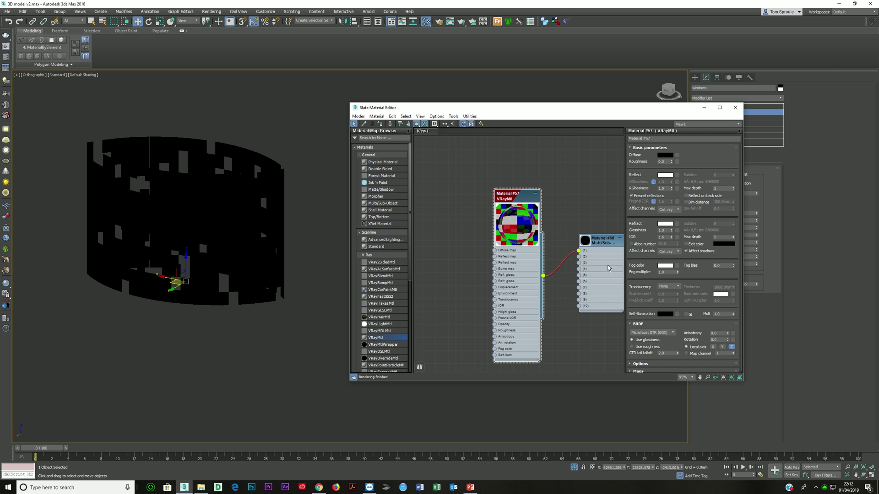
# Step: Turn on Reflect on back side for the VRayMtl, comparing its preview with the option off and on
pyautogui.click(693, 197)
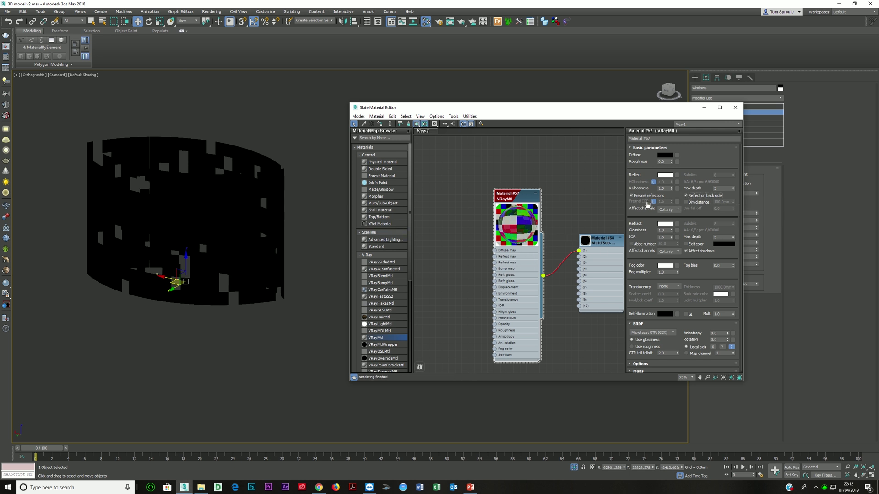
pyautogui.click(693, 197)
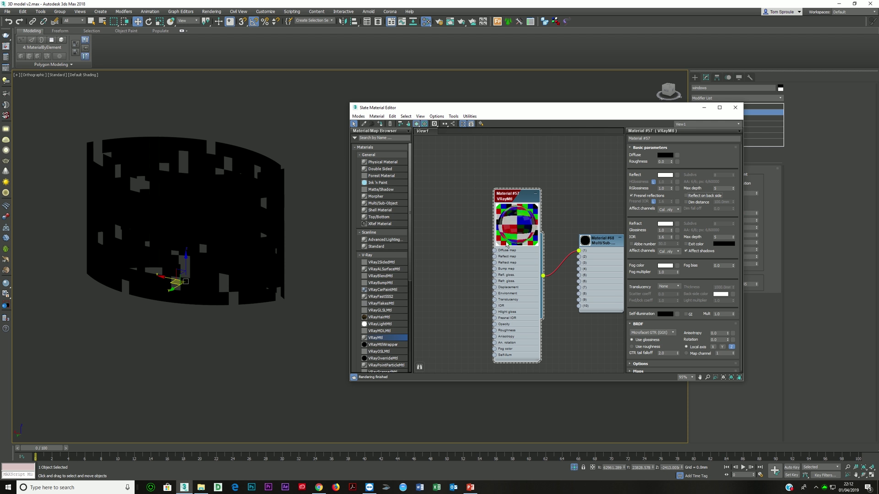
pyautogui.click(687, 196)
pyautogui.moveTo(482, 275); pyautogui.dragTo(444, 235, button='middle')
pyautogui.scroll(-1, 469, 239)
pyautogui.moveTo(471, 252); pyautogui.dragTo(470, 236)
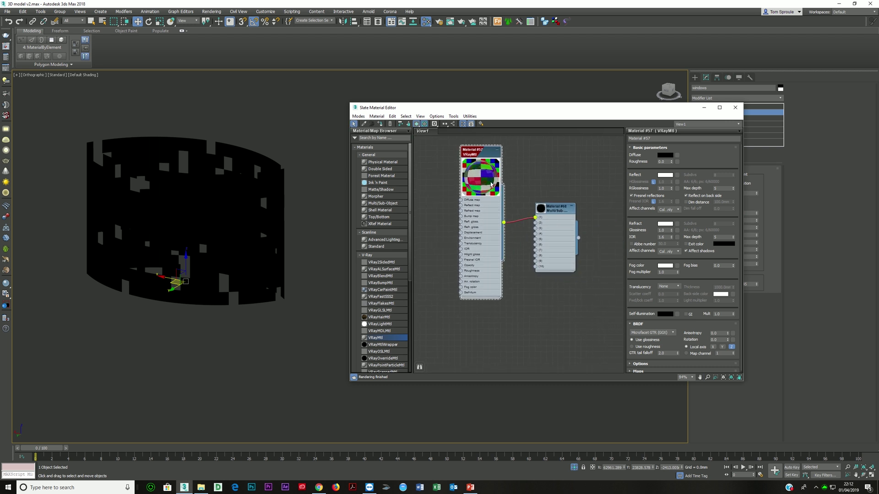
pyautogui.click(700, 196)
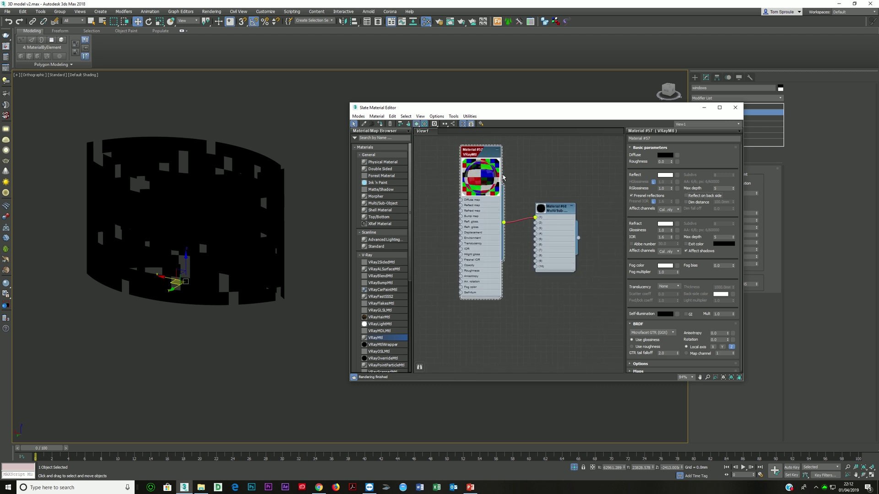
pyautogui.click(702, 197)
pyautogui.moveTo(440, 237); pyautogui.dragTo(451, 237, button='middle')
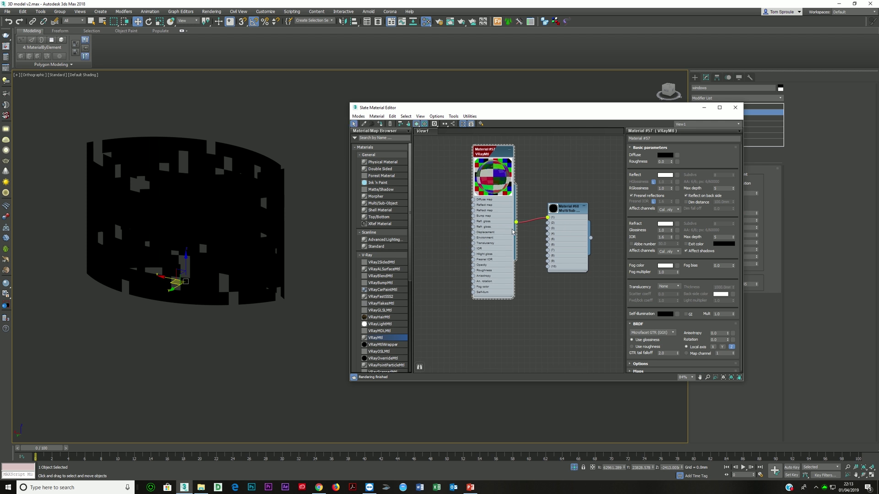
# Step: End the isolation of the windows object and display the full scene with edged faces in the four-viewport layout
pyautogui.click(226, 221)
pyautogui.click(353, 124)
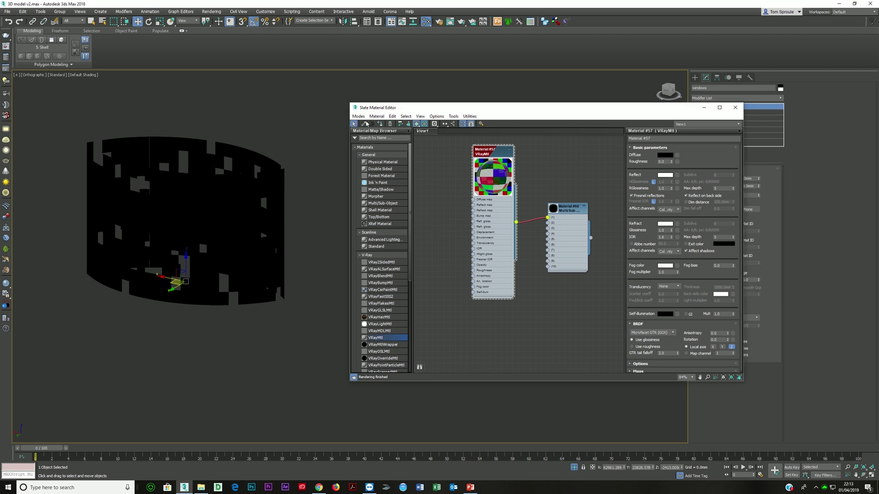
pyautogui.click(381, 124)
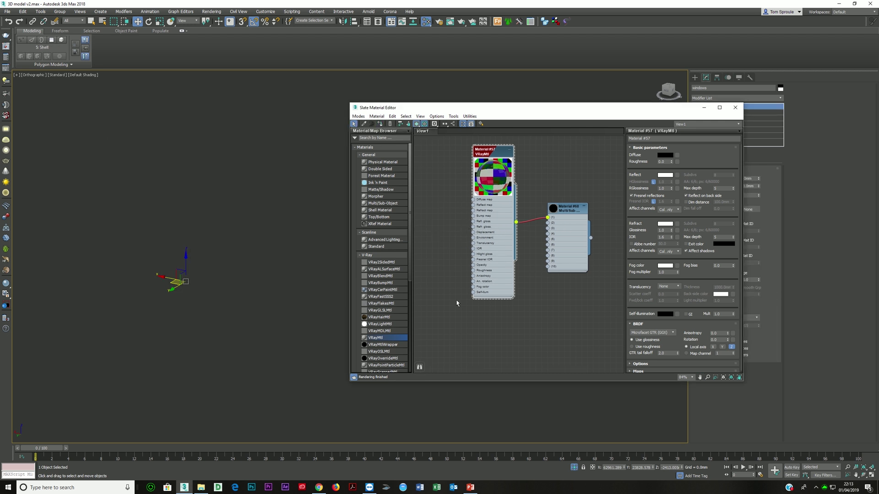
pyautogui.click(575, 468)
pyautogui.press('F4')
pyautogui.keyDown('alt'); pyautogui.moveTo(186, 299); pyautogui.dragTo(165, 271, button='middle'); pyautogui.keyUp('alt')
pyautogui.hotkey('alt', 'w')
# Step: Close the Slate Material Editor and activate the PhysCamera001 viewport
pyautogui.rightClick(267, 220)
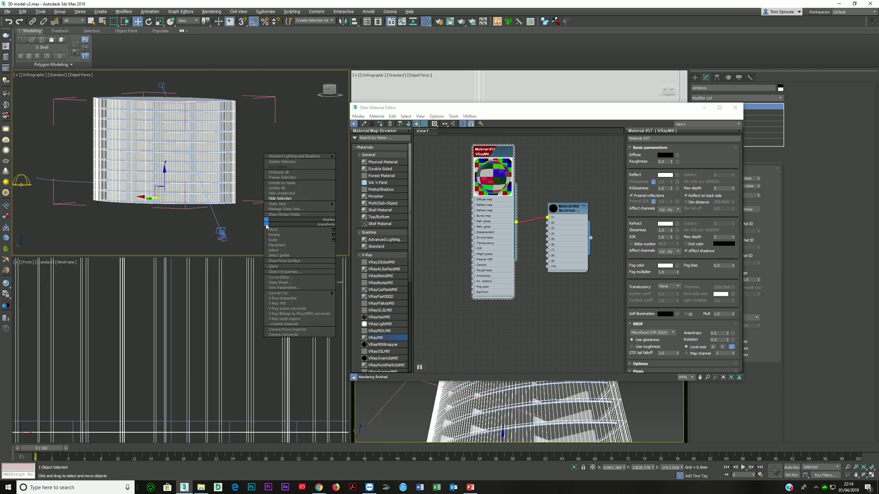
pyautogui.click(498, 118)
pyautogui.moveTo(499, 118); pyautogui.dragTo(407, 252)
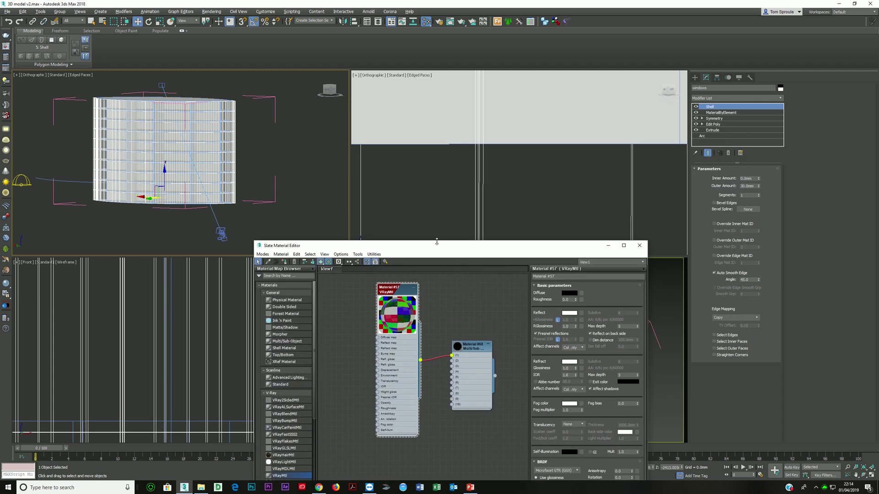
pyautogui.click(642, 242)
pyautogui.rightClick(375, 308)
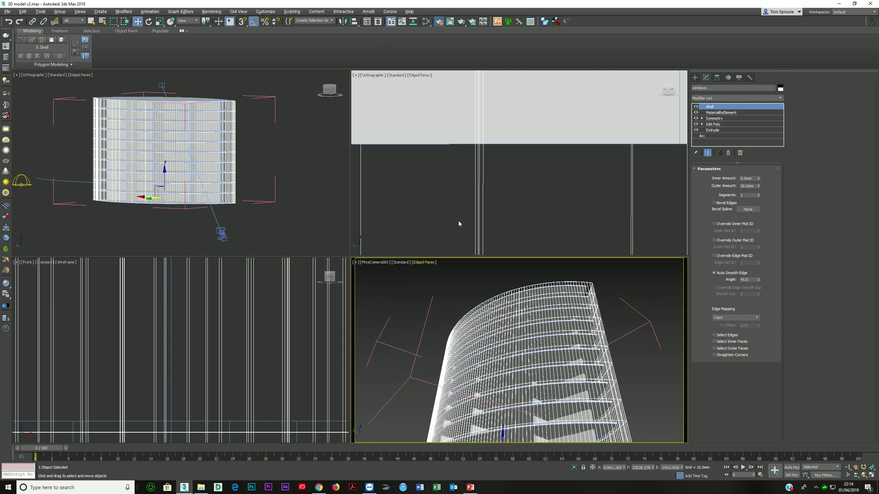
# Step: Set the render output width to 1000 in Render Setup and change the image sampler type to Progressive
pyautogui.press('F10')
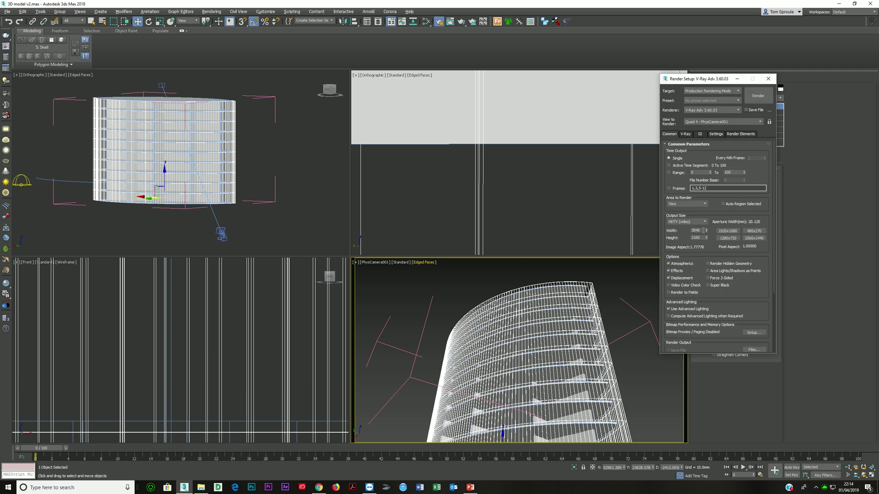
pyautogui.doubleClick(697, 230)
pyautogui.click(685, 135)
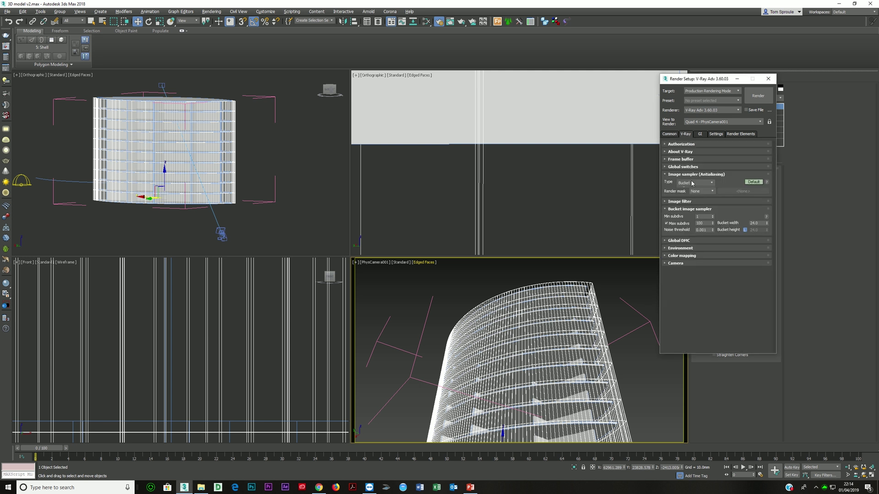
# Step: Review the global illumination engines and light cache subdivs, and check the render settings and render elements
pyautogui.click(700, 134)
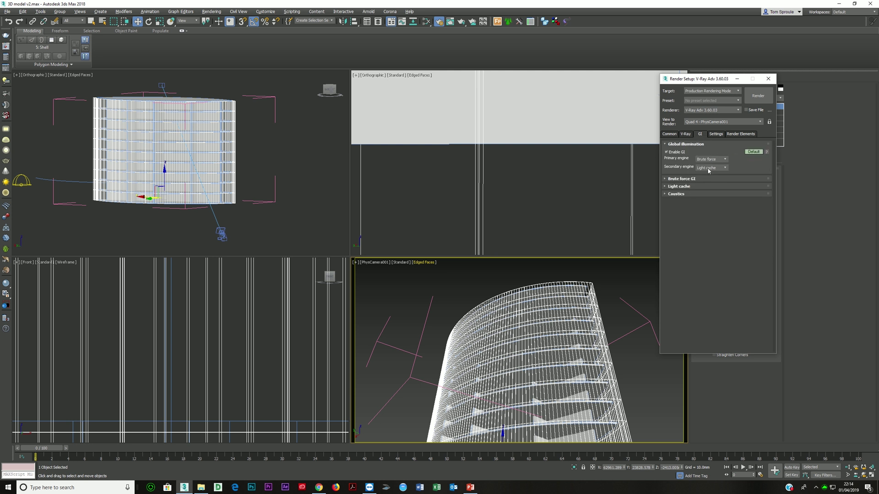
pyautogui.click(690, 187)
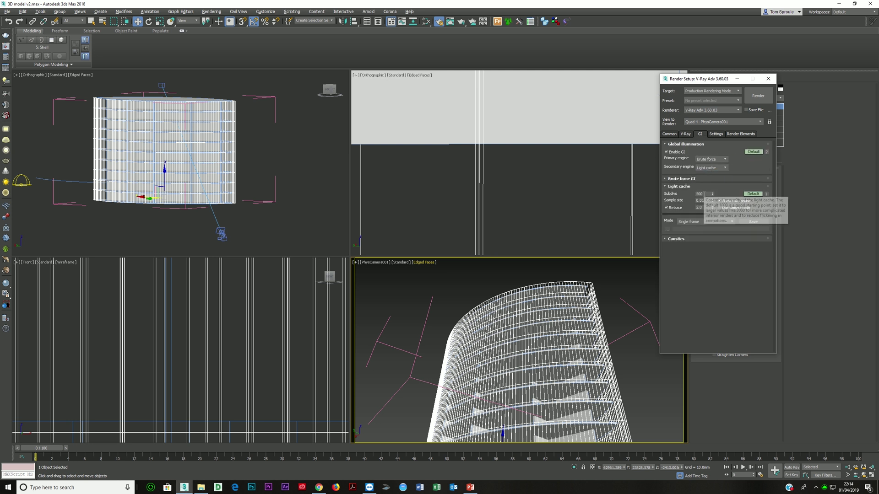
pyautogui.click(717, 134)
pyautogui.click(743, 134)
pyautogui.click(716, 134)
pyautogui.click(700, 134)
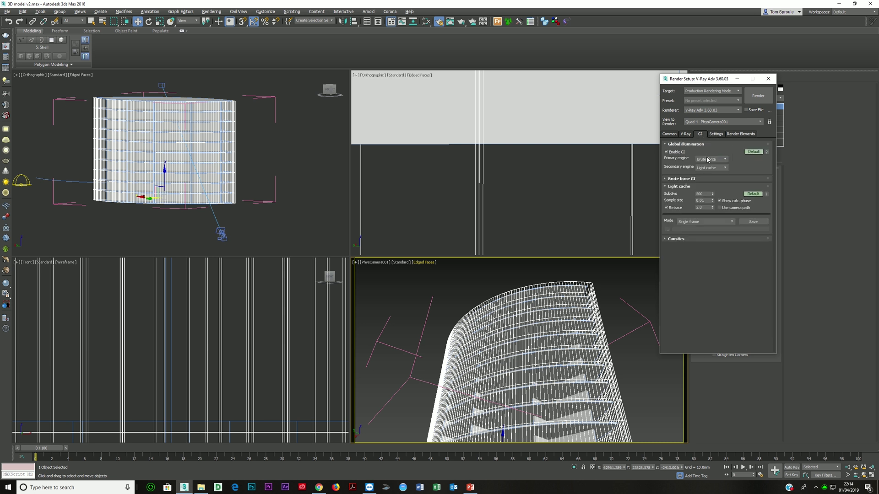
pyautogui.doubleClick(700, 194)
# Step: Check the frame buffer and remaining V-Ray settings, and render the PhysCamera001 view
pyautogui.click(686, 135)
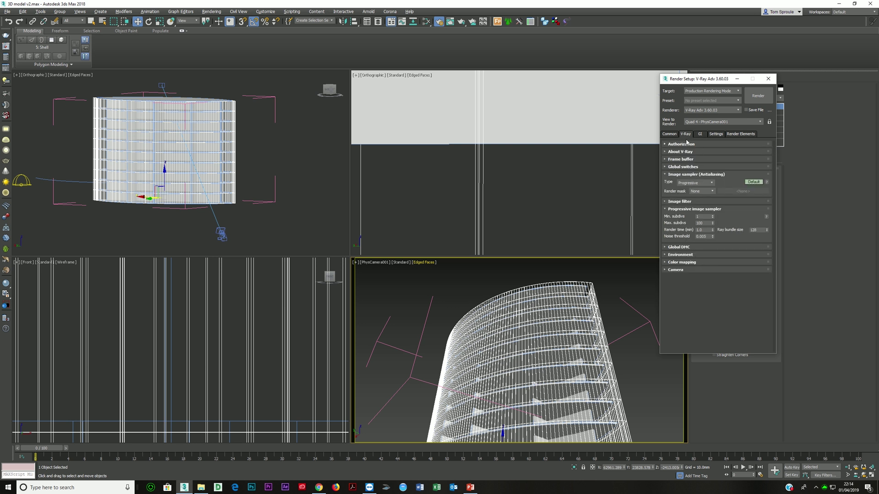
pyautogui.click(680, 159)
pyautogui.click(673, 217)
pyautogui.click(714, 134)
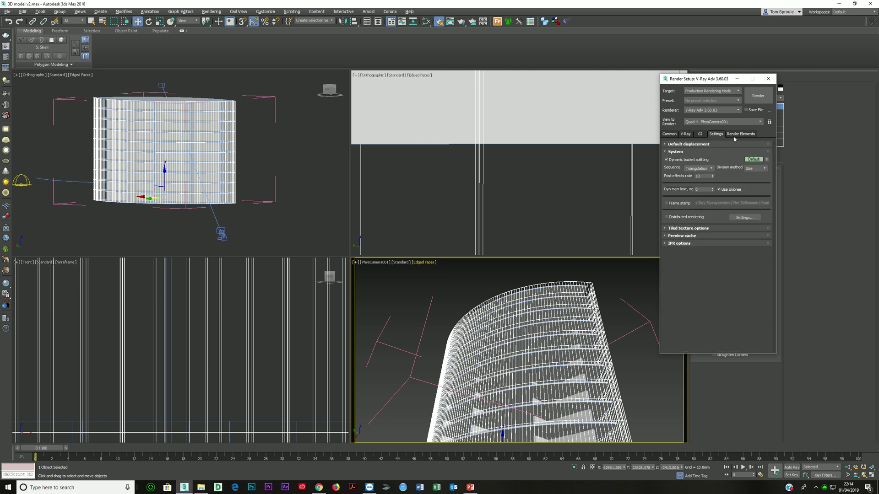
pyautogui.click(735, 135)
pyautogui.click(685, 134)
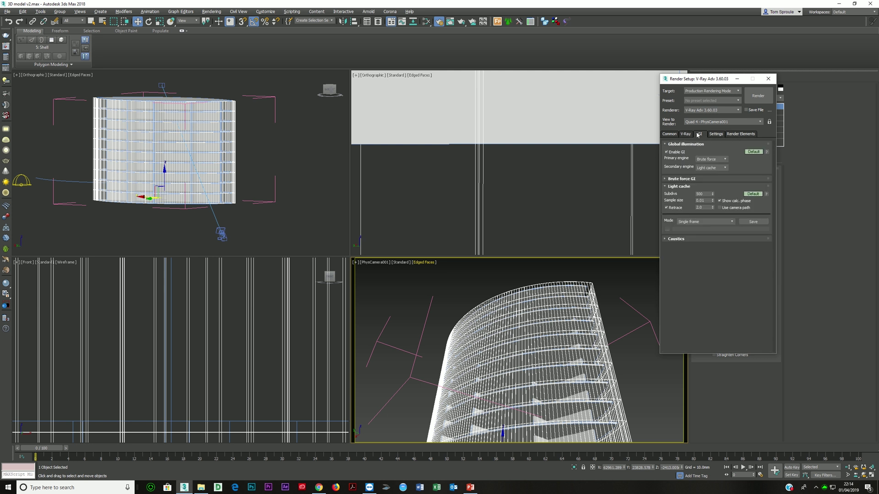
pyautogui.click(669, 133)
pyautogui.click(758, 95)
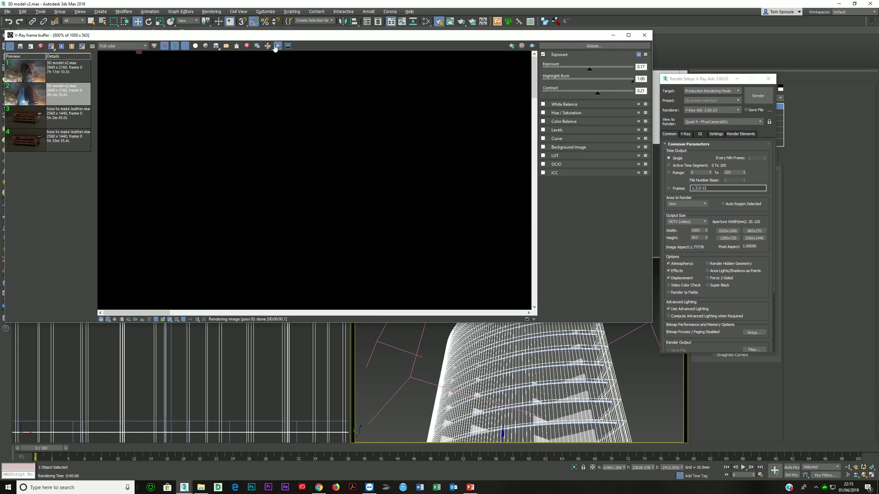
# Step: Examine the glass reflections, panel joints and floor bands of the building up close in the V-Ray frame buffer render
pyautogui.scroll(2, 326, 208)
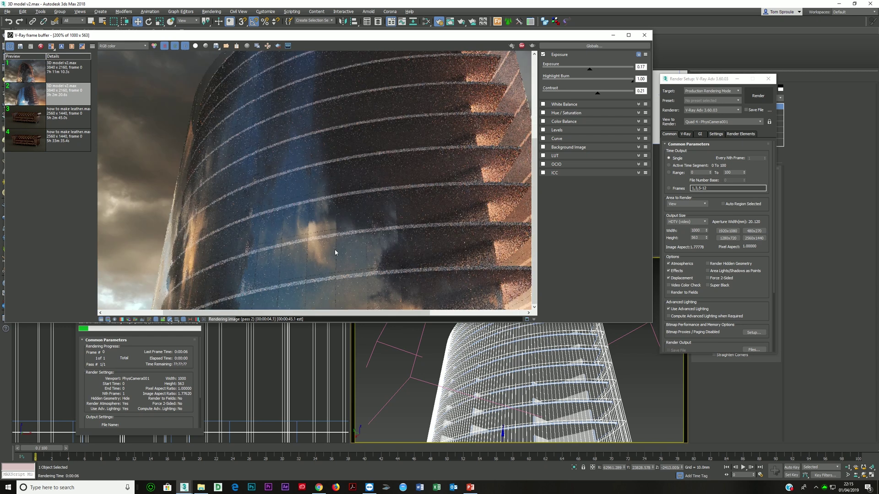
pyautogui.scroll(2, 316, 219)
pyautogui.scroll(1, 307, 215)
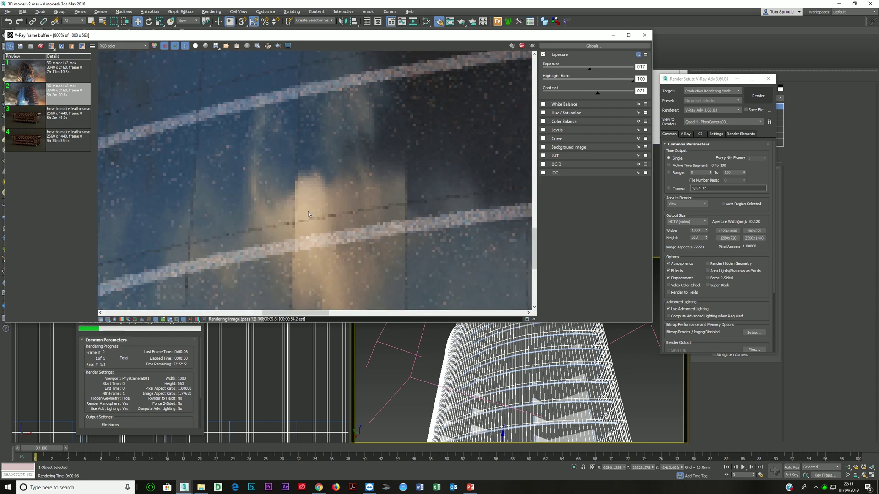
pyautogui.scroll(-2, 309, 212)
pyautogui.moveTo(306, 248); pyautogui.dragTo(301, 12, button='middle')
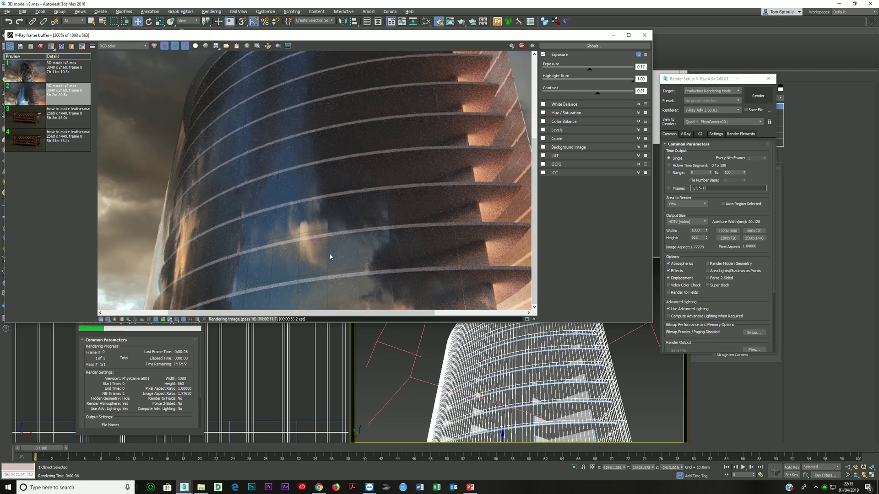
pyautogui.scroll(1, 320, 250)
pyautogui.scroll(1, 297, 248)
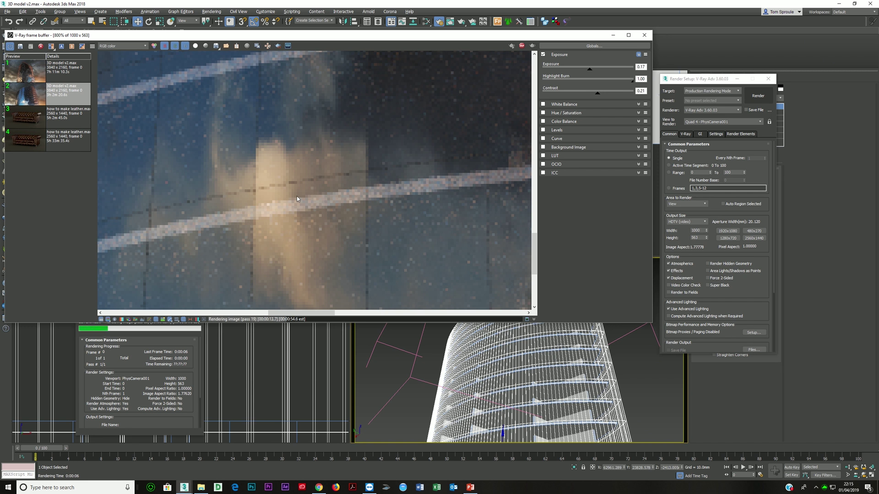
pyautogui.scroll(-1, 253, 169)
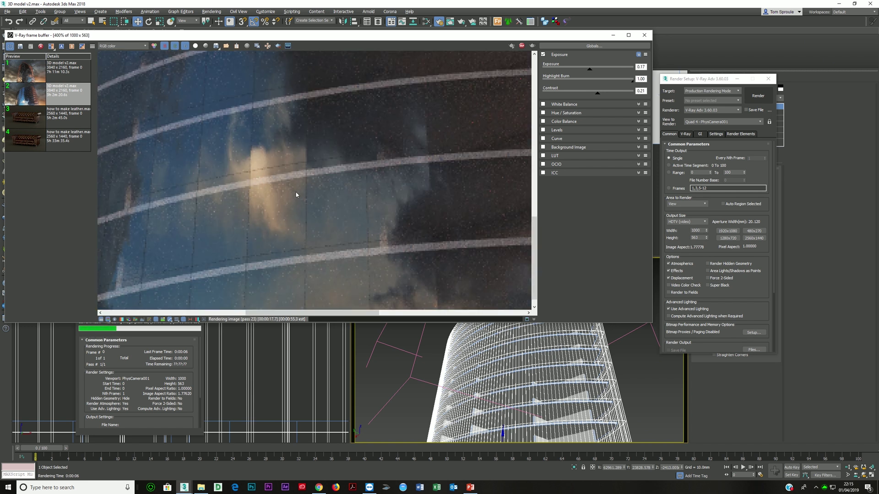
pyautogui.scroll(1, 246, 182)
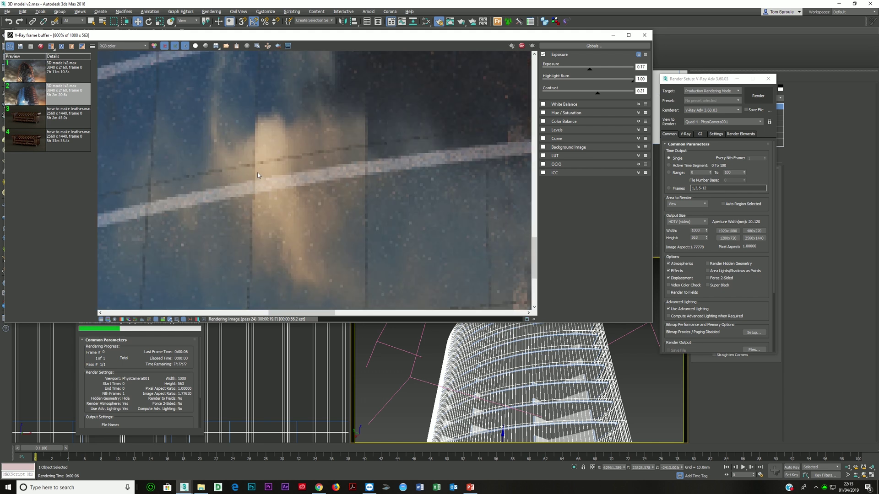
pyautogui.scroll(-1, 262, 269)
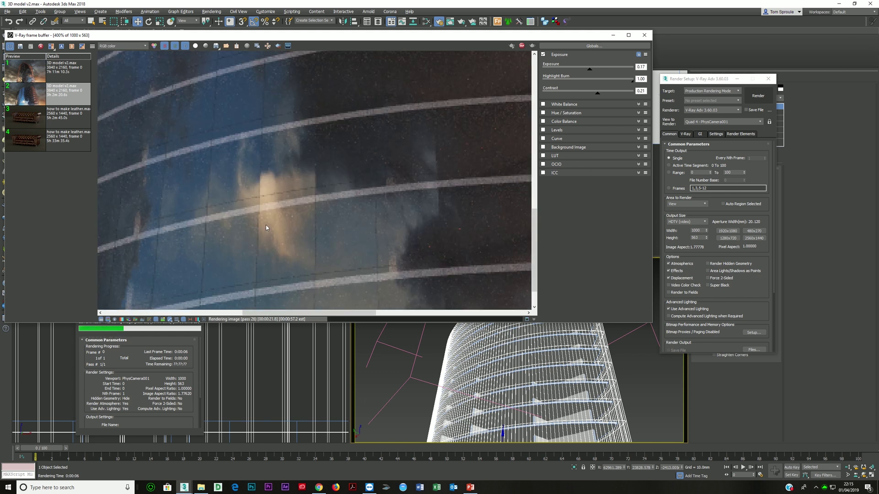
pyautogui.scroll(-1, 339, 222)
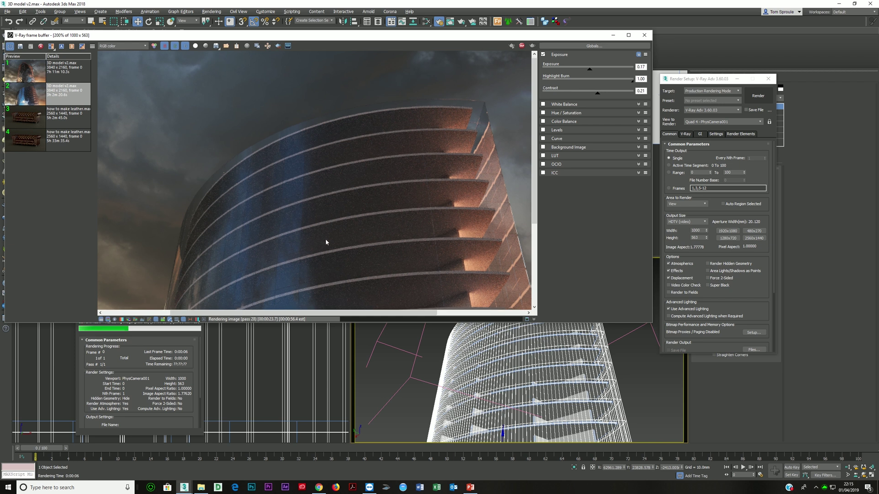
pyautogui.scroll(1, 320, 234)
pyautogui.scroll(1, 290, 236)
pyautogui.moveTo(285, 224); pyautogui.dragTo(292, 205, button='middle')
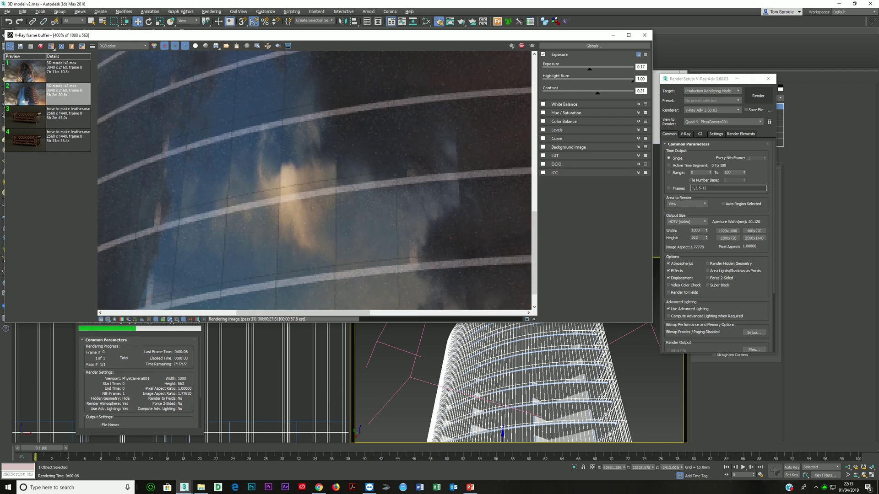
# Step: Examine the finished render at building scale and close the V-Ray frame buffer
pyautogui.scroll(-1, 299, 275)
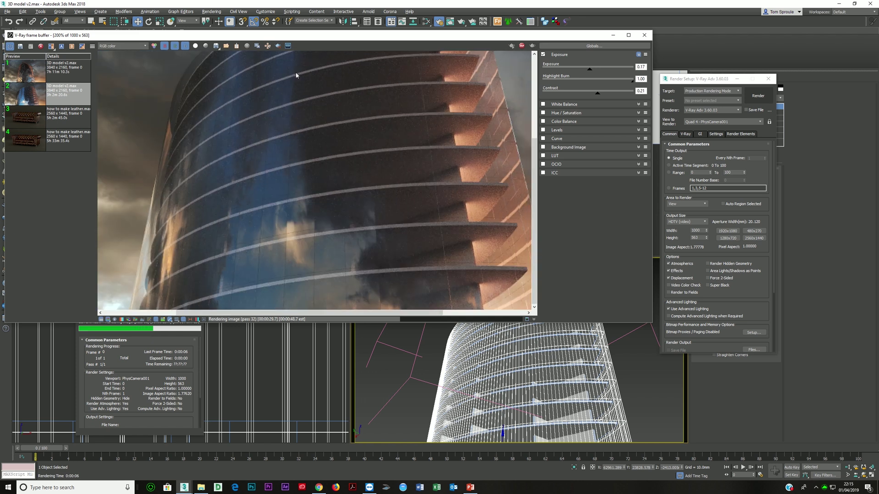
pyautogui.scroll(1, 296, 243)
pyautogui.scroll(-1, 289, 224)
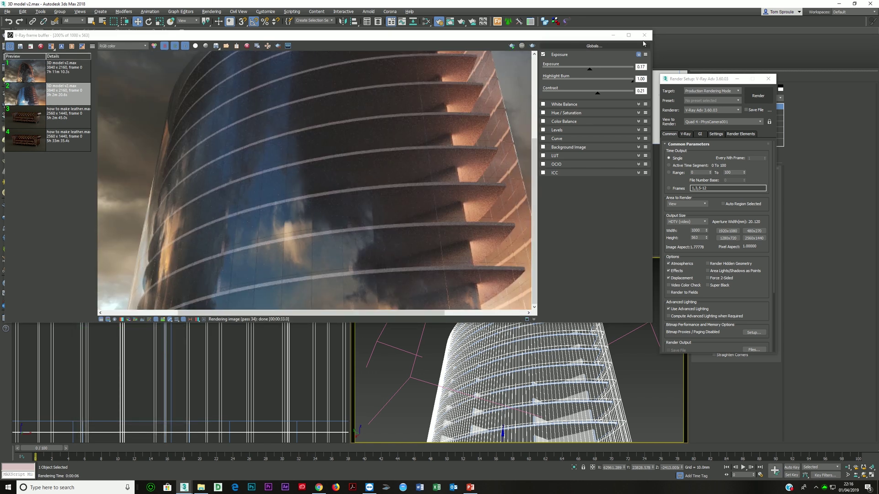
pyautogui.click(644, 35)
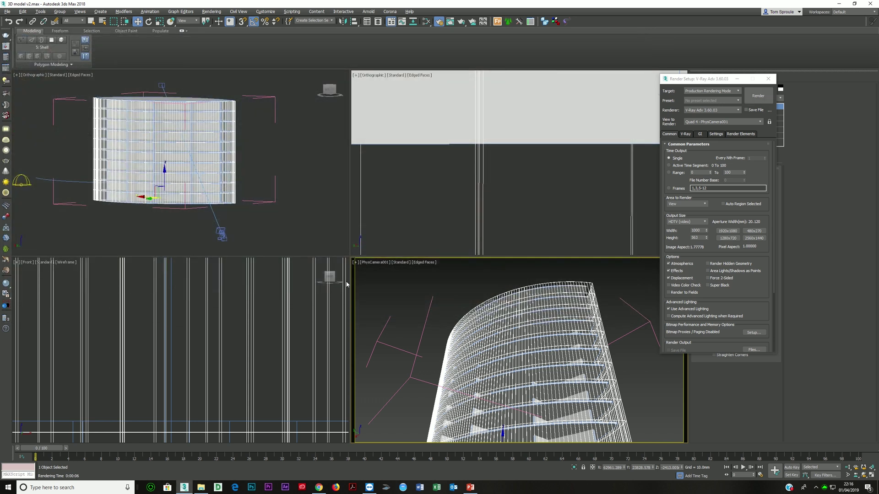
# Step: Add a Noise map in the Slate Material Editor and connect it to the bump map of the Material #57 VRayMtl
pyautogui.click(425, 21)
pyautogui.moveTo(378, 255); pyautogui.dragTo(419, 281, button='middle')
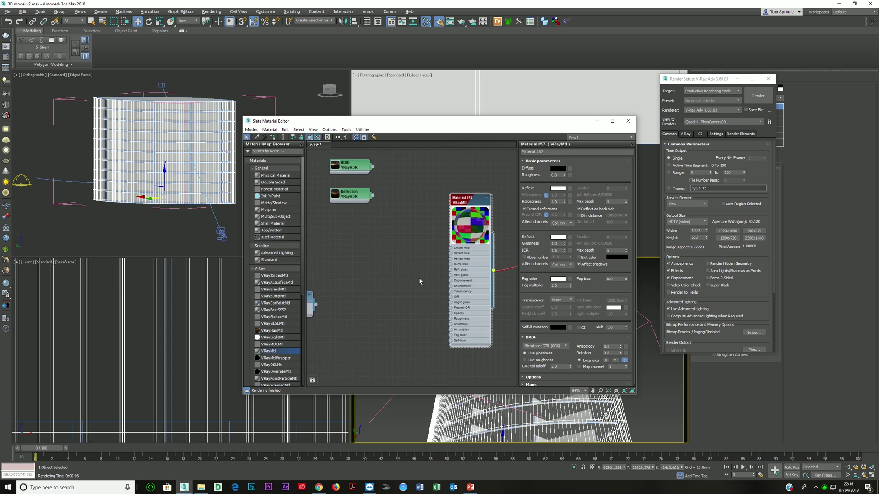
pyautogui.click(263, 168)
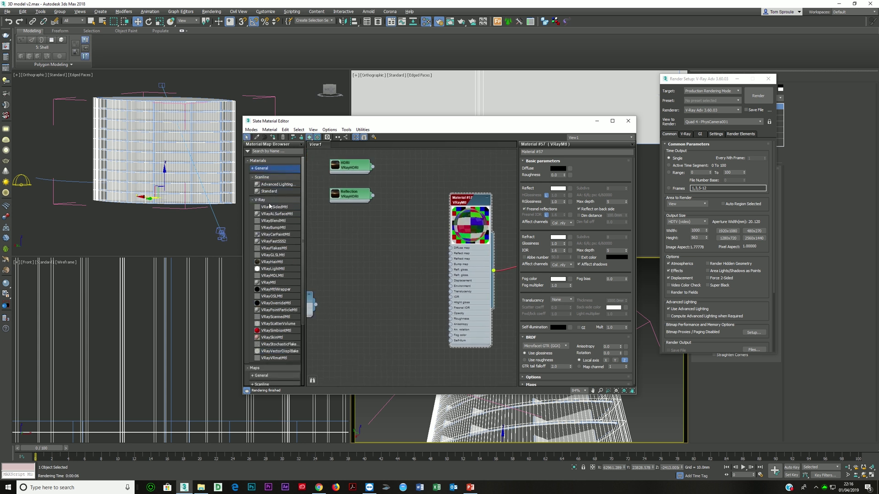
pyautogui.click(268, 200)
pyautogui.click(267, 177)
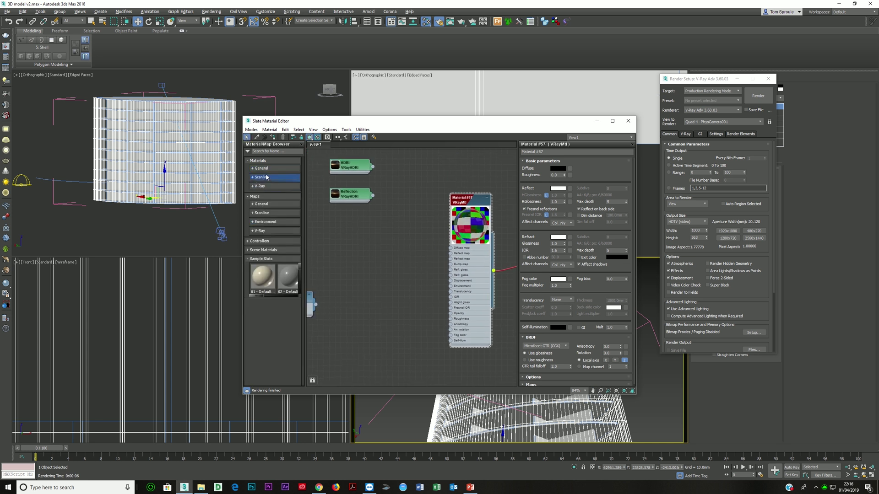
pyautogui.click(264, 204)
pyautogui.scroll(-6, 270, 345)
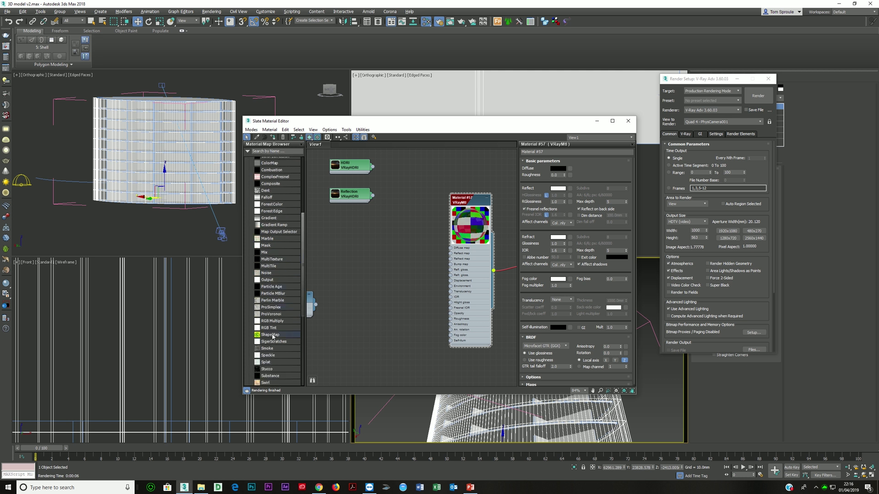
pyautogui.moveTo(278, 271); pyautogui.dragTo(450, 264)
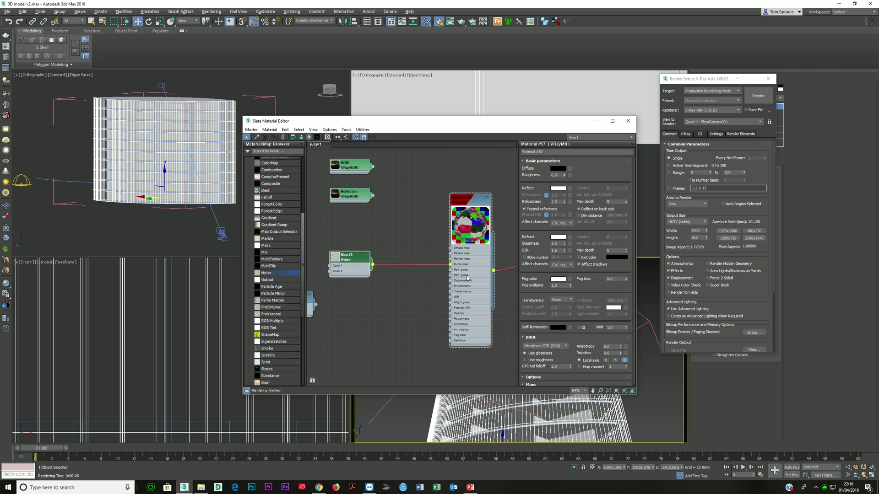
# Step: Render the PhysCamera001 view, inspect how the noise bump distorts the glass, and stop the render and close the frame buffer
pyautogui.rightClick(503, 419)
pyautogui.click(441, 444)
pyautogui.hotkey('shift', 'q')
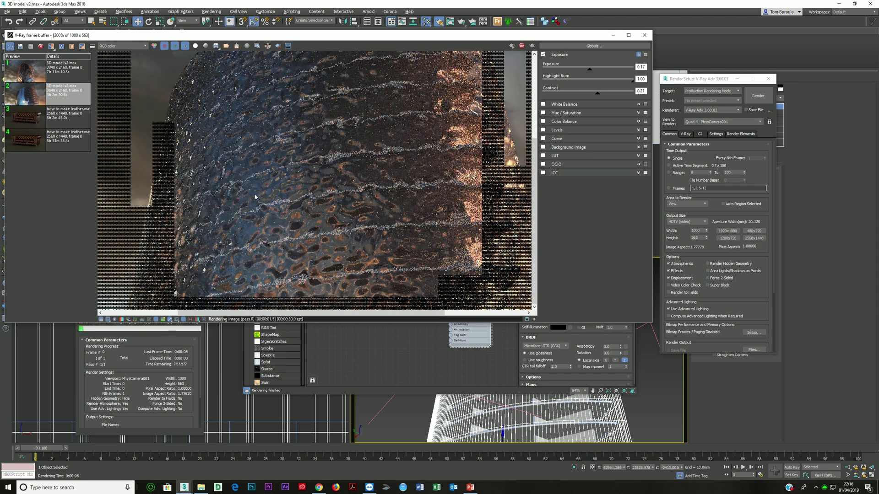
pyautogui.scroll(-1, 323, 230)
pyautogui.scroll(1, 324, 229)
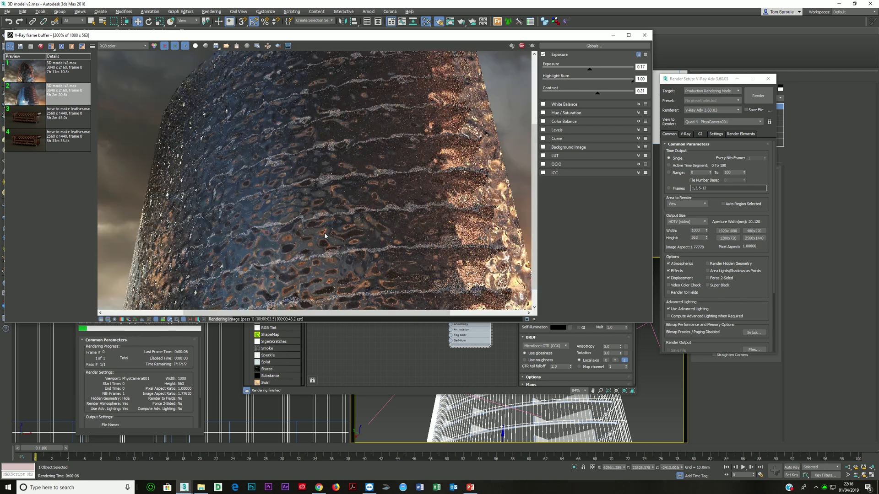
pyautogui.scroll(-1, 466, 250)
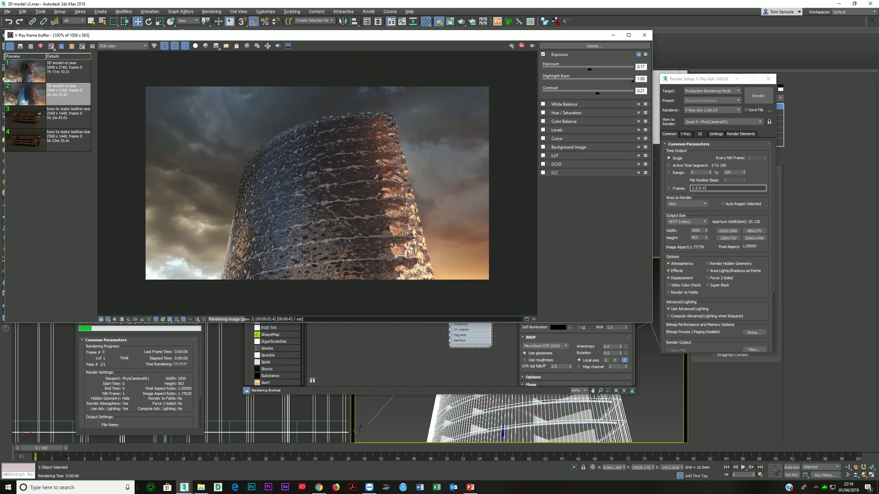
pyautogui.scroll(1, 481, 118)
pyautogui.click(522, 46)
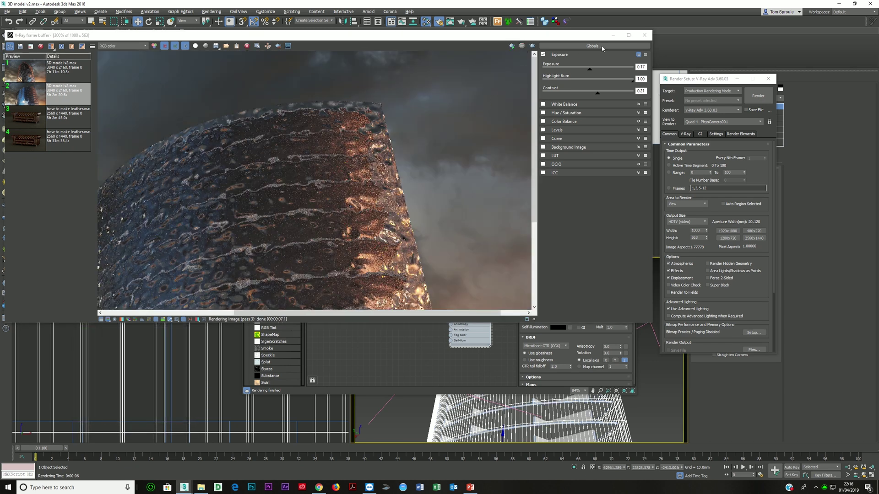
pyautogui.click(644, 35)
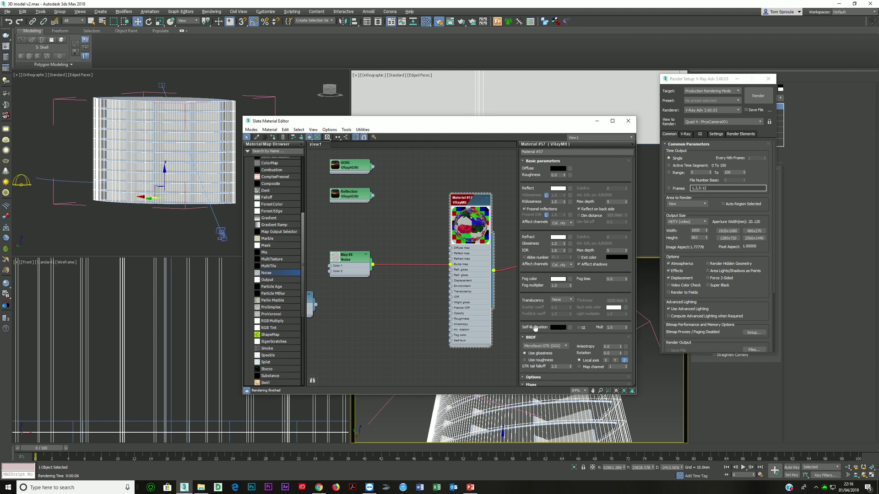
# Step: Set the bump amount of Material #57 to 1 in its map settings and render the camera view again
pyautogui.moveTo(535, 326); pyautogui.dragTo(539, 250)
pyautogui.click(549, 383)
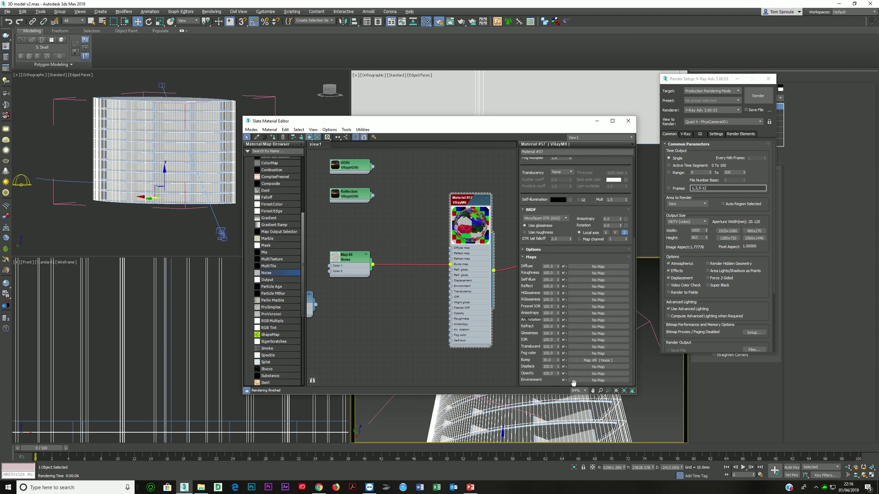
pyautogui.doubleClick(549, 360)
pyautogui.write('1')
pyautogui.press('Return')
pyautogui.hotkey('shift', 'q')
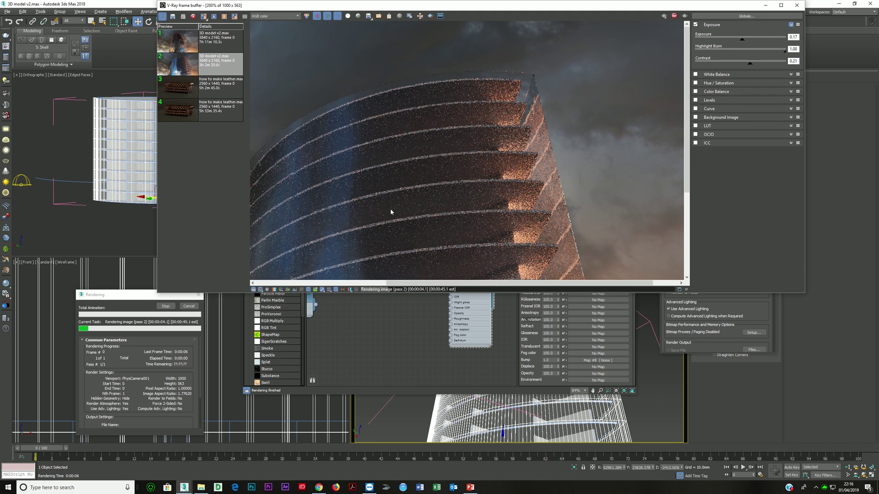
# Step: Examine the glass reflections, panel joints and floor bands up close in the running render, and stop it
pyautogui.scroll(-1, 390, 207)
pyautogui.scroll(1, 395, 212)
pyautogui.scroll(2, 503, 202)
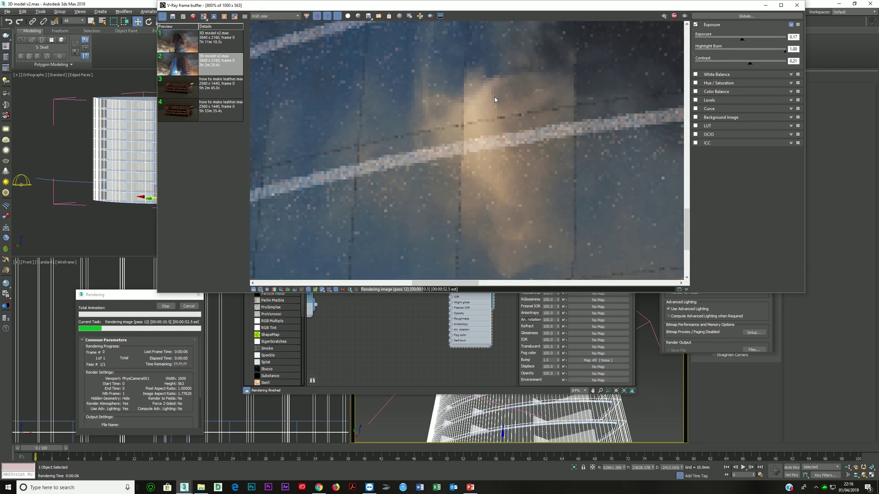
pyautogui.scroll(-2, 526, 114)
pyautogui.scroll(1, 478, 97)
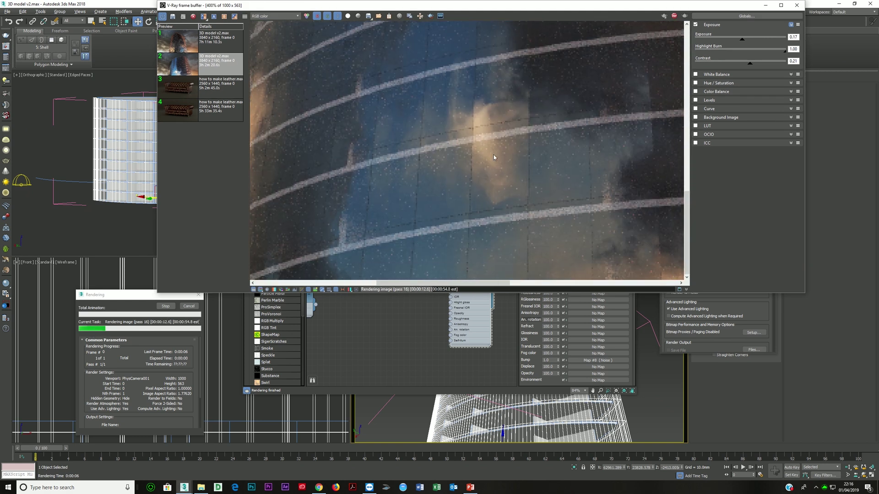
pyautogui.moveTo(618, 223); pyautogui.dragTo(467, 177, button='middle')
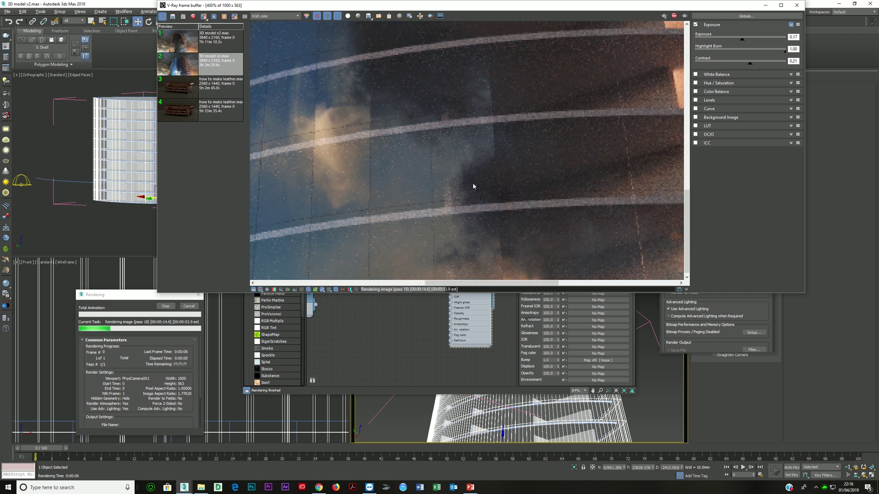
pyautogui.moveTo(476, 137); pyautogui.dragTo(441, 171, button='middle')
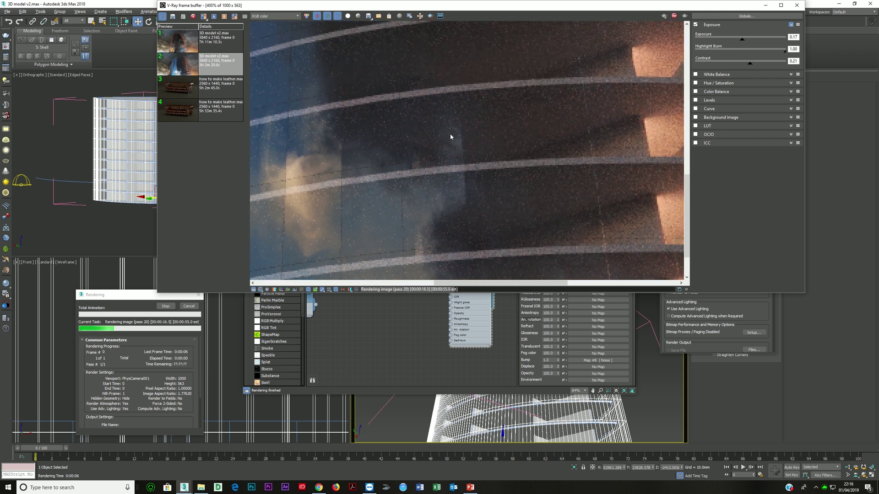
pyautogui.click(674, 17)
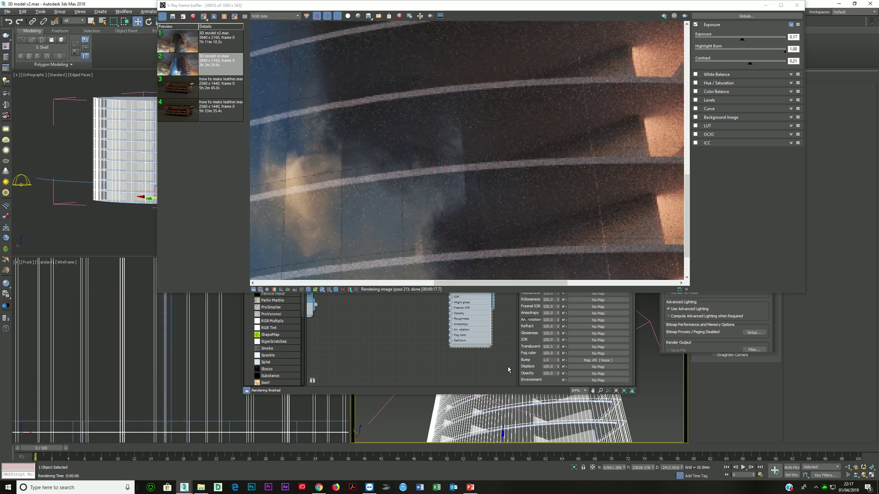
# Step: Raise the bump amount of Material #57 to 5, test render the close-up of the glass, and stop the render
pyautogui.click(452, 336)
pyautogui.doubleClick(553, 361)
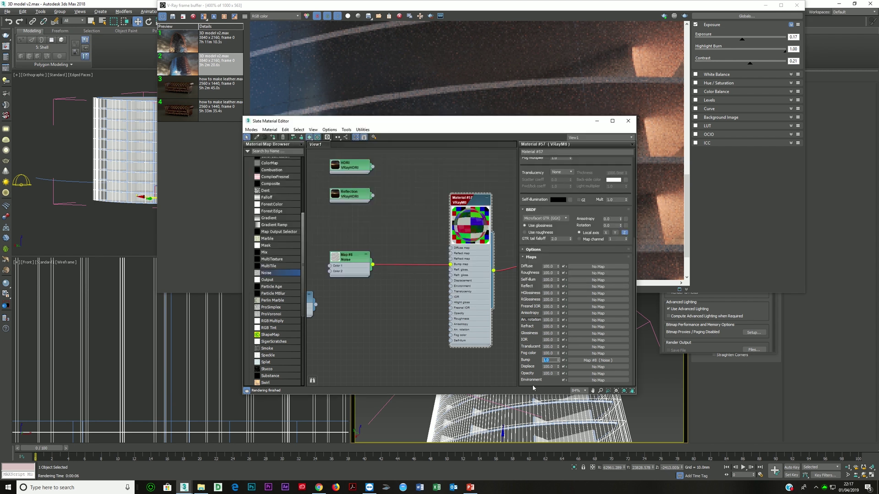
pyautogui.write('5')
pyautogui.press('Return')
pyautogui.click(501, 10)
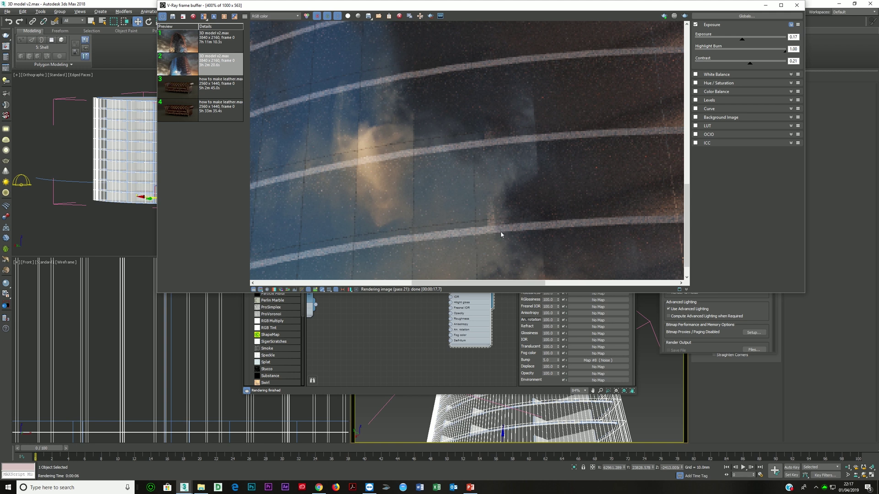
pyautogui.click(685, 16)
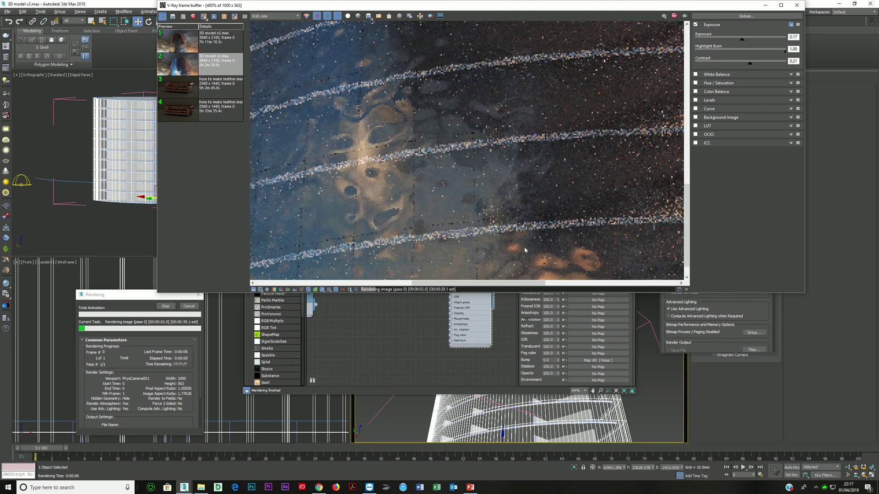
pyautogui.click(674, 16)
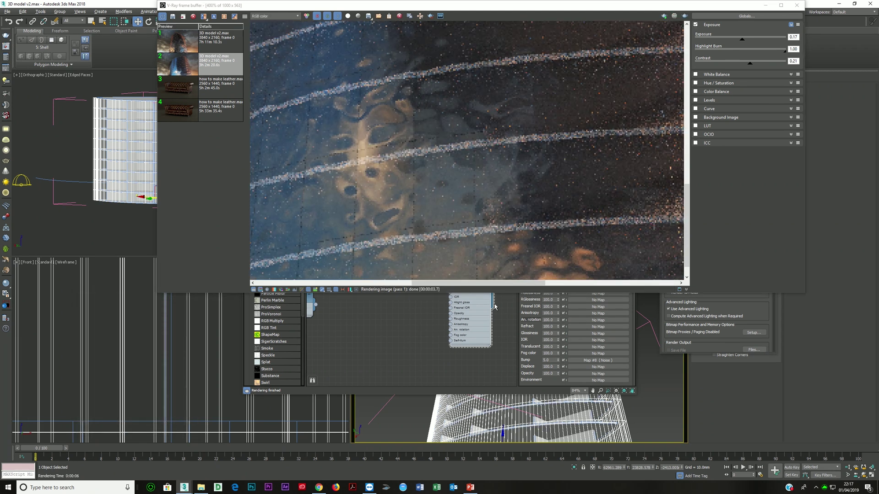
# Step: Set the bump amount of Material #57 to 3 and restart the render
pyautogui.click(465, 319)
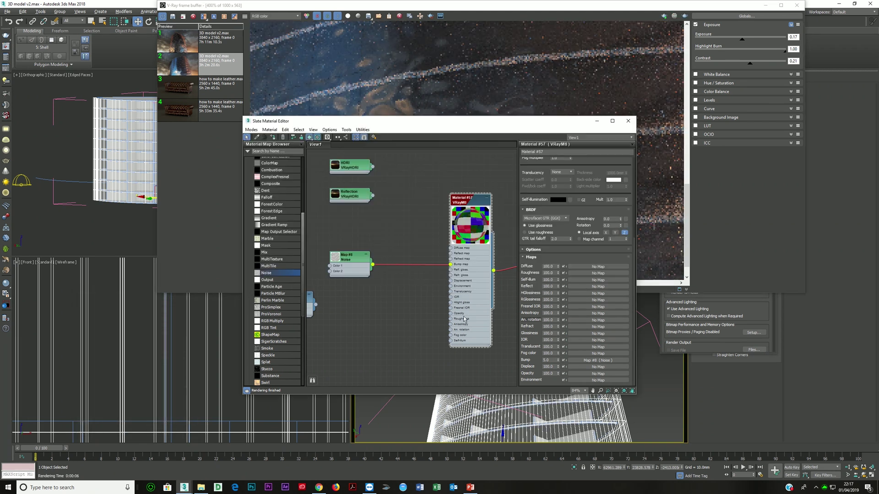
pyautogui.doubleClick(554, 360)
pyautogui.write('3')
pyautogui.press('Return')
pyautogui.click(685, 16)
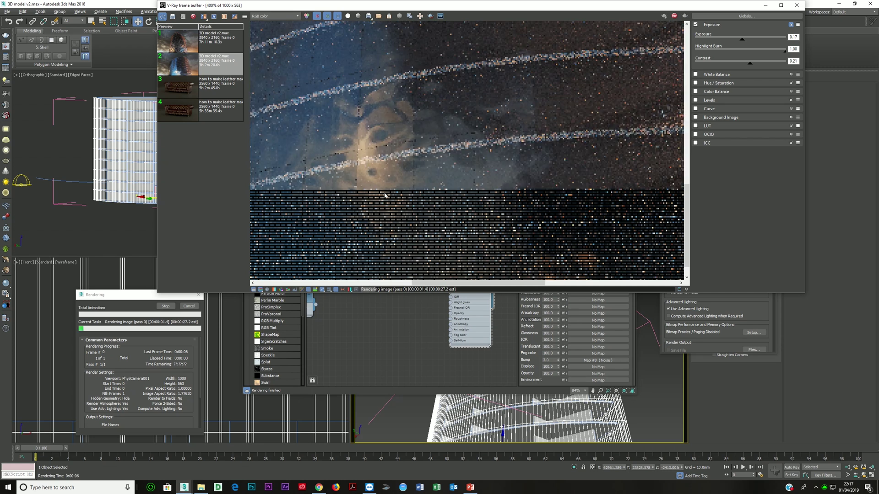
# Step: Compare the bumped glass from afar and around the bright cloud reflection, and stop the render
pyautogui.scroll(-4, 439, 260)
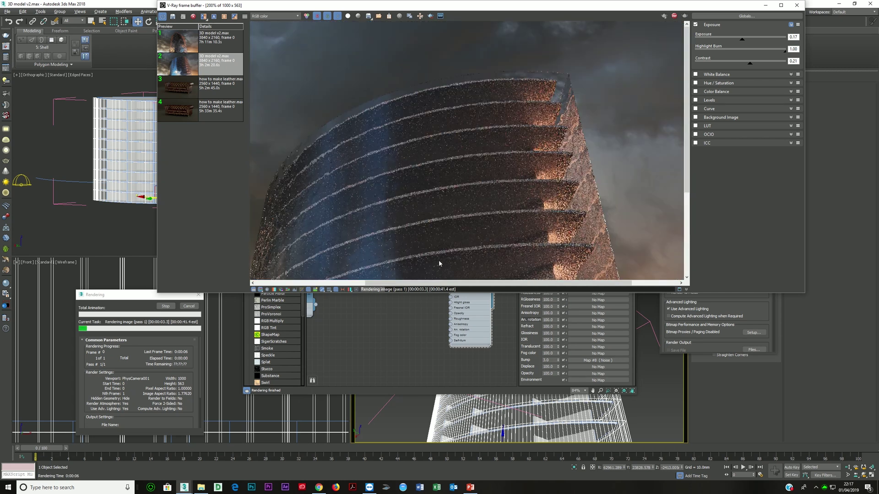
pyautogui.scroll(4, 420, 231)
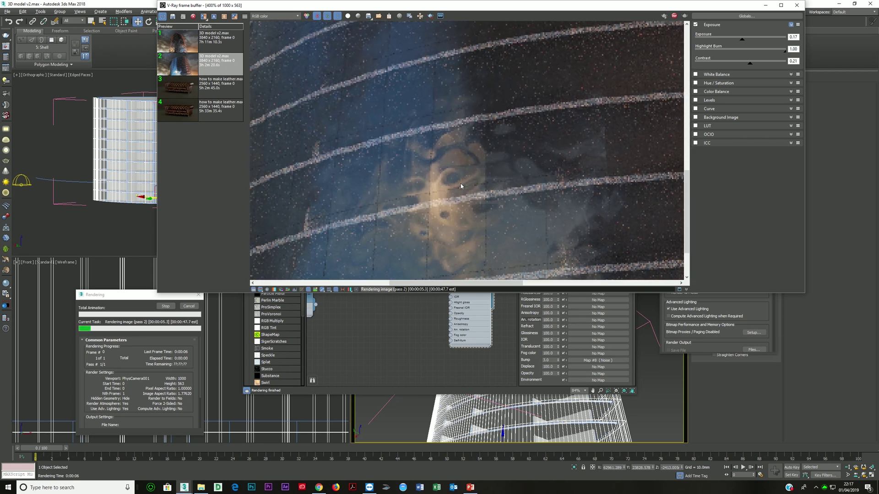
pyautogui.click(674, 16)
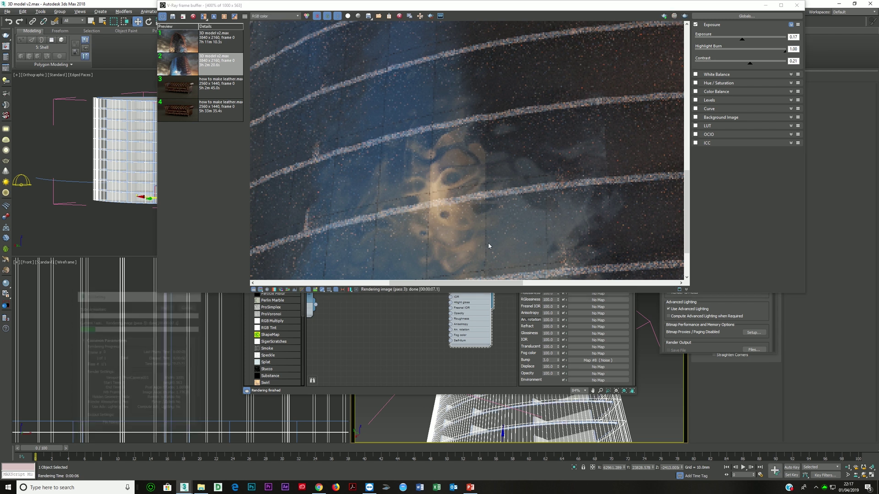
# Step: Open the Noise map's parameters and move the Slate Material Editor clear of the render's reflections
pyautogui.click(460, 320)
pyautogui.doubleClick(364, 271)
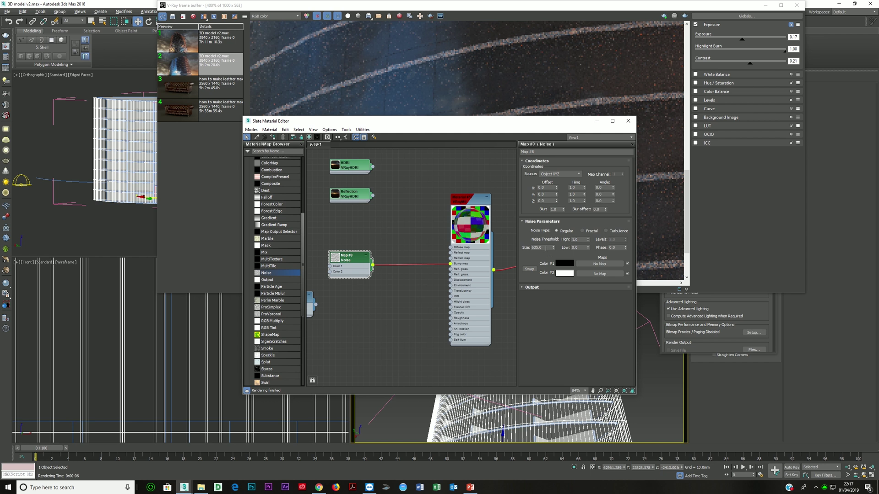
pyautogui.moveTo(475, 125); pyautogui.dragTo(248, 187)
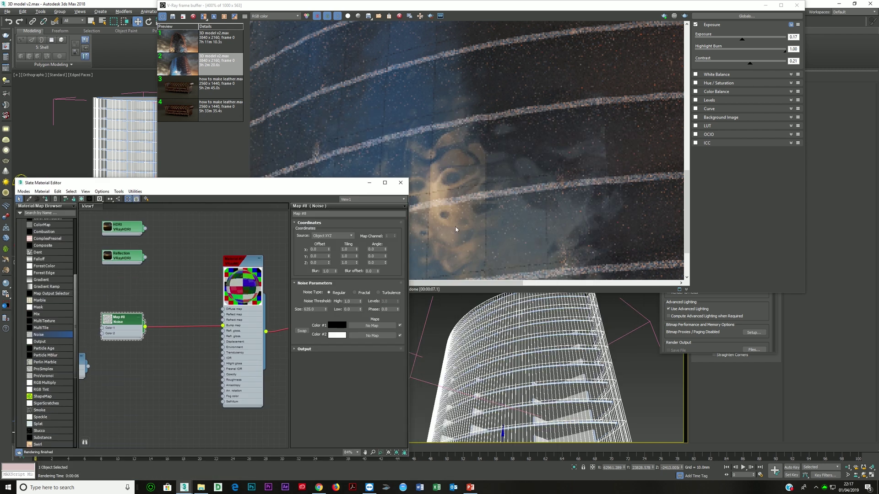
# Step: Switch to File Explorer and study the reflections in the 800px-101park_Manhattan photo and the Frankfurt skyline photo from the references folder
pyautogui.click(201, 487)
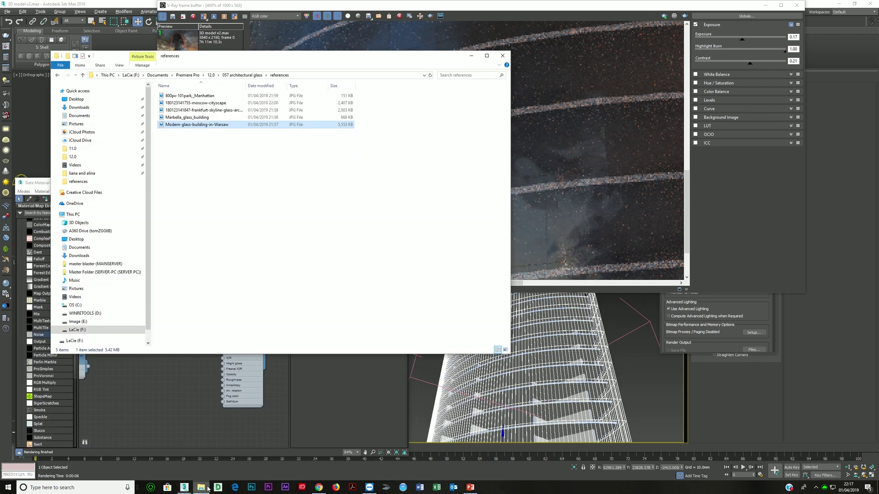
pyautogui.doubleClick(193, 96)
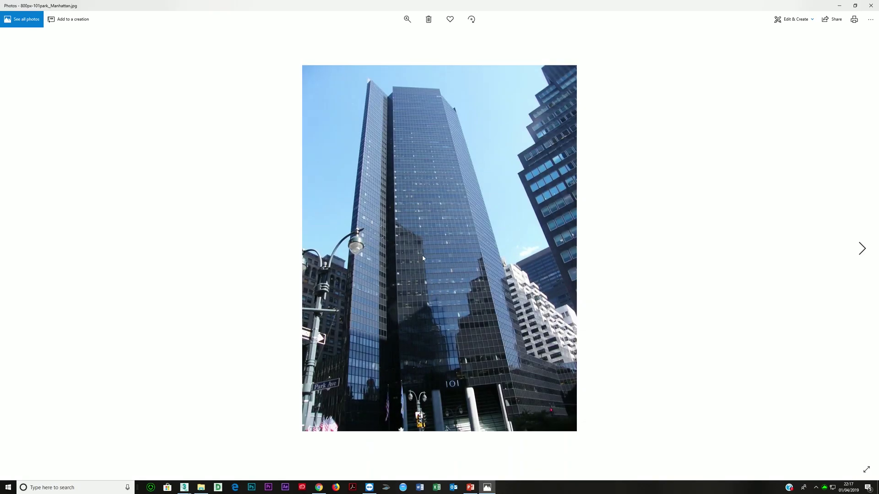
pyautogui.scroll(5, 422, 255)
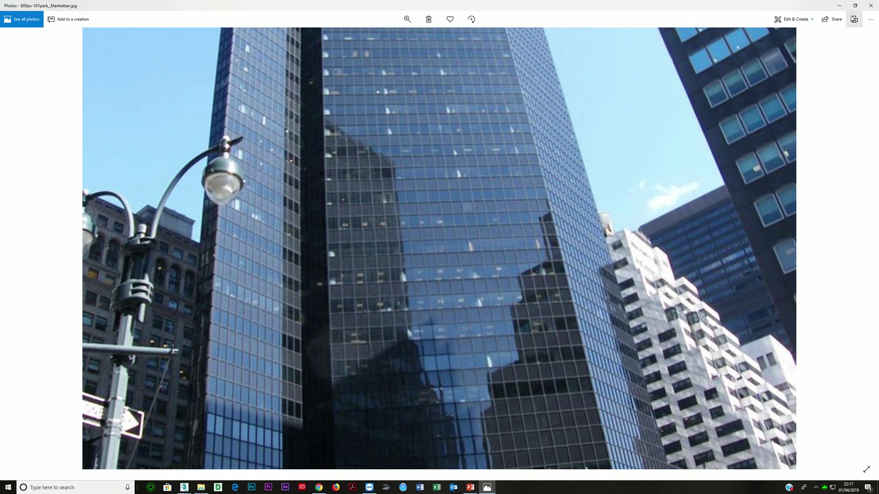
pyautogui.click(870, 6)
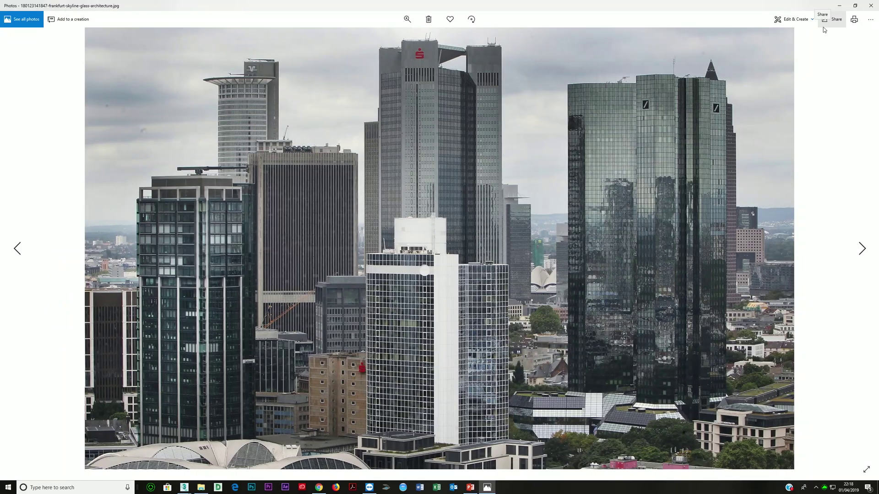
# Step: Examine the rippled reflections on the dark glass towers in the Frankfurt skyline photo up close, and return to 3ds Max
pyautogui.scroll(5, 621, 315)
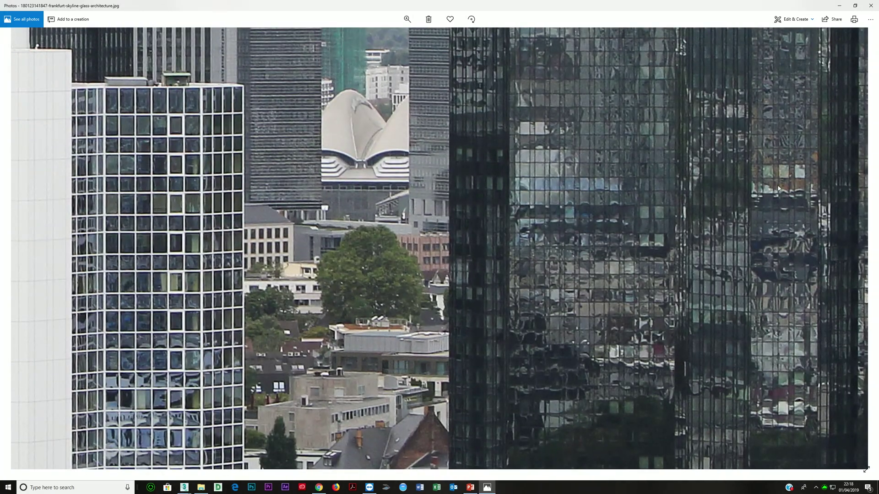
pyautogui.moveTo(764, 62); pyautogui.dragTo(655, 293)
pyautogui.moveTo(643, 156); pyautogui.dragTo(375, 138)
pyautogui.moveTo(420, 314); pyautogui.dragTo(552, 390)
pyautogui.moveTo(375, 168); pyautogui.dragTo(442, 217)
pyautogui.moveTo(688, 299); pyautogui.dragTo(498, 143)
pyautogui.moveTo(485, 259); pyautogui.dragTo(441, 111)
pyautogui.moveTo(372, 259); pyautogui.dragTo(503, 278)
pyautogui.moveTo(409, 94); pyautogui.dragTo(592, 316)
pyautogui.moveTo(432, 235); pyautogui.dragTo(248, 224)
pyautogui.click(845, 7)
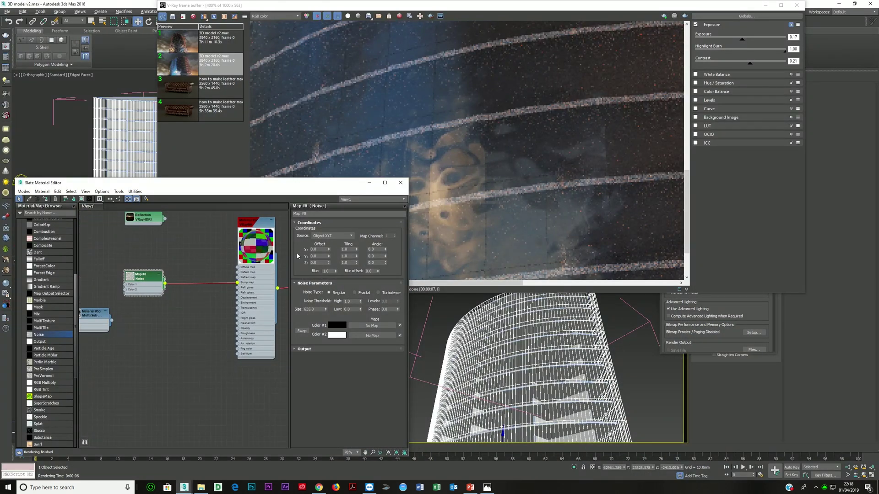
# Step: Set the Noise map's size to 2000 and move the V-Ray frame buffer off the upper part of the workspace
pyautogui.moveTo(316, 310); pyautogui.dragTo(244, 312)
pyautogui.press('Return')
pyautogui.moveTo(424, 5); pyautogui.dragTo(513, 136)
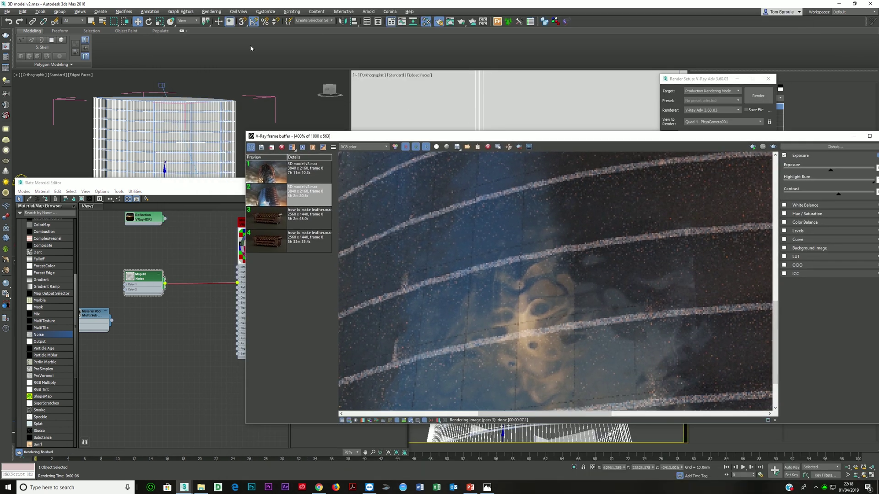
# Step: Check the metric display unit and the system unit scale in Units Setup, and cancel both dialogs
pyautogui.click(265, 11)
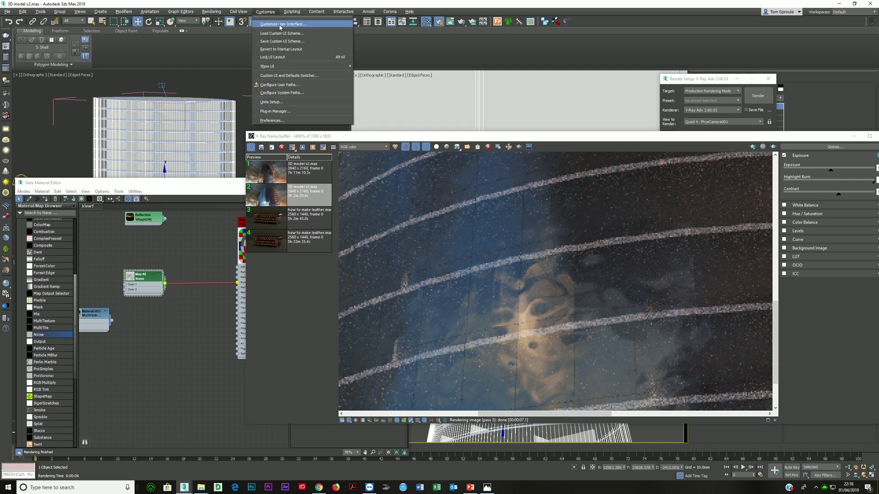
pyautogui.click(275, 102)
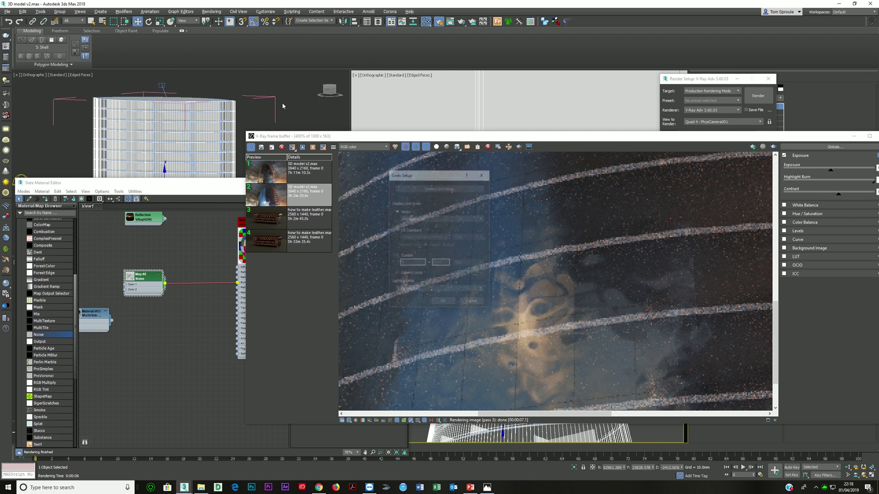
pyautogui.moveTo(421, 180); pyautogui.dragTo(342, 138)
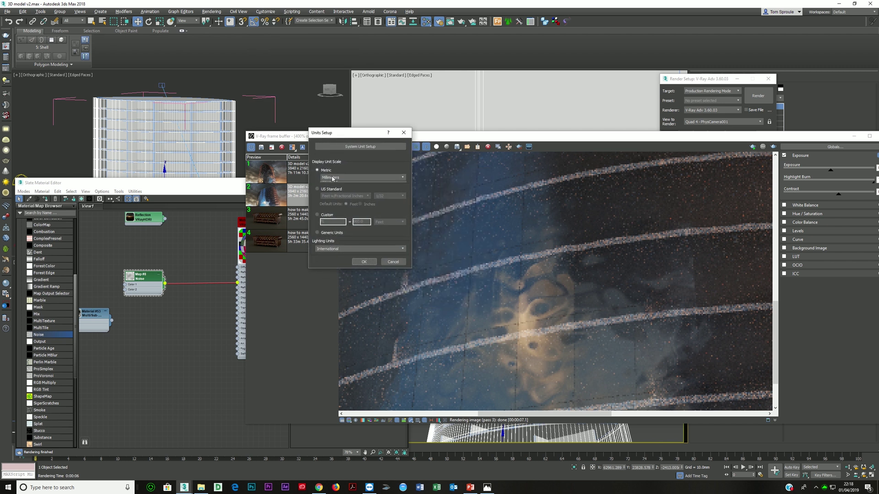
pyautogui.click(353, 178)
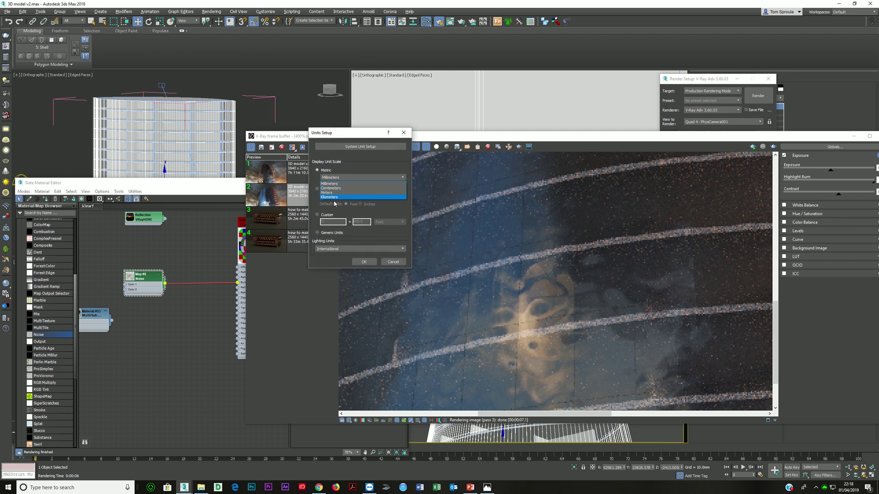
pyautogui.click(336, 184)
pyautogui.click(360, 147)
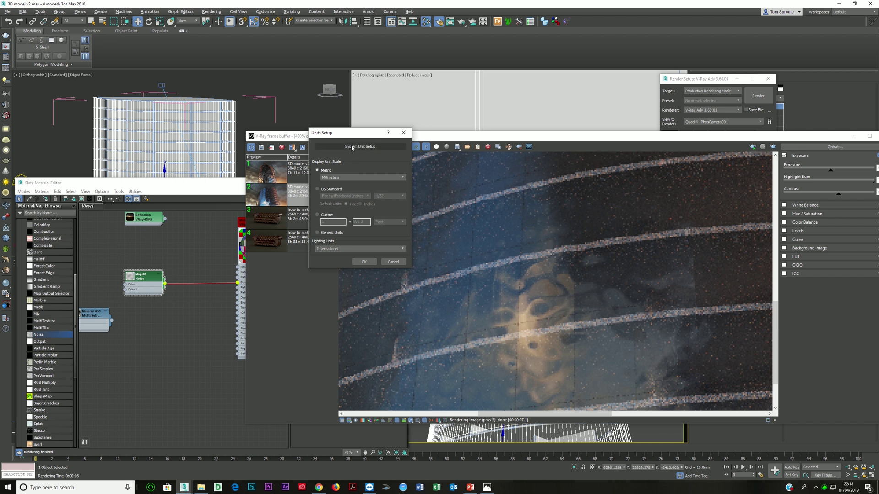
pyautogui.moveTo(338, 160); pyautogui.dragTo(433, 145)
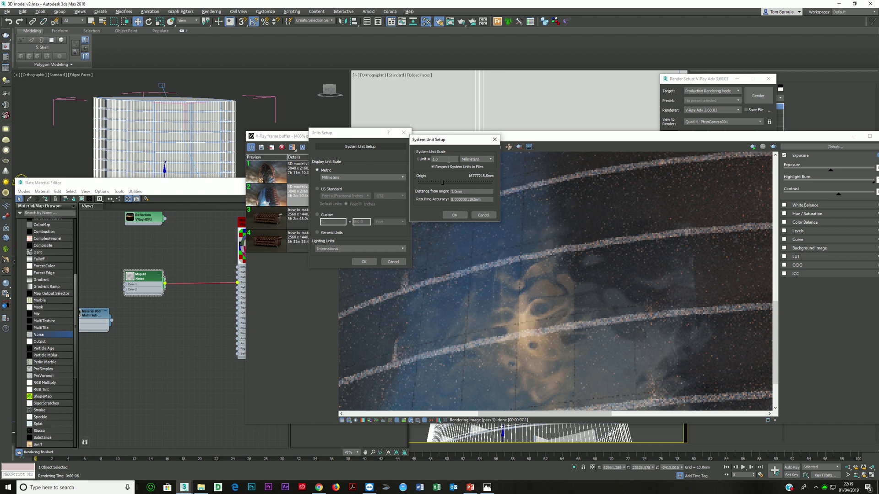
pyautogui.click(476, 160)
pyautogui.click(466, 178)
pyautogui.click(484, 214)
pyautogui.click(393, 261)
# Step: Bring the V-Ray frame buffer back over the viewports and render the building with the resized noise
pyautogui.moveTo(519, 136); pyautogui.dragTo(381, 64)
pyautogui.scroll(-4, 402, 259)
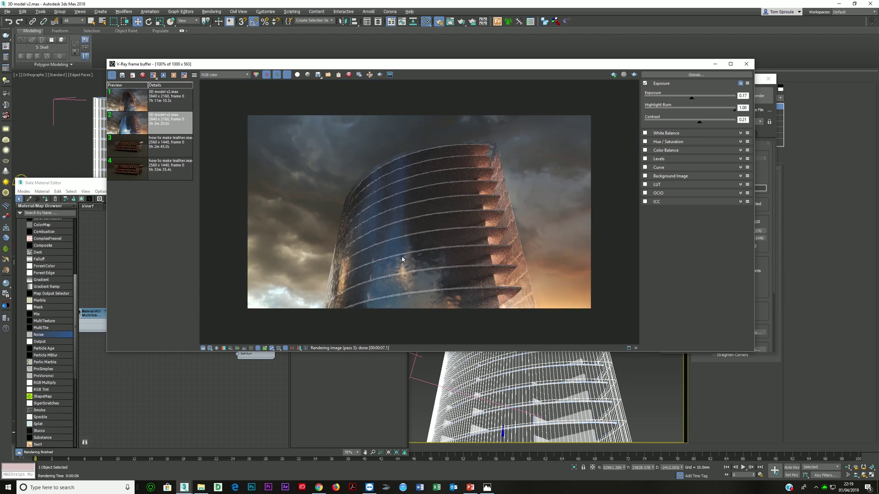
pyautogui.scroll(2, 402, 260)
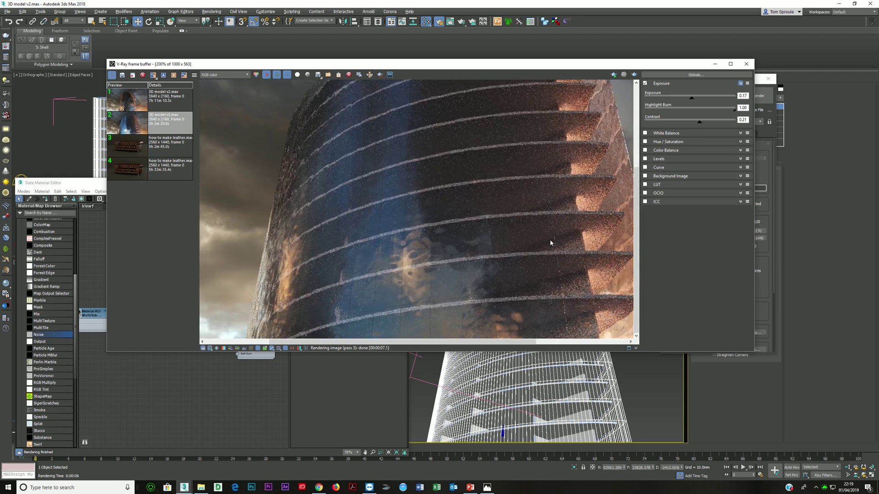
pyautogui.hotkey('shift', 'q')
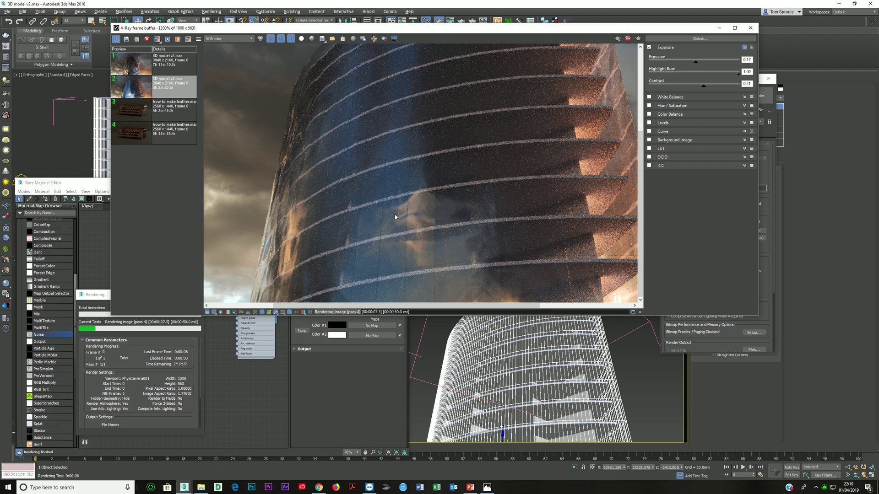
# Step: Inspect the cloud reflection and the curved ledges in the running render, and stop the render
pyautogui.scroll(1, 435, 221)
pyautogui.scroll(-1, 440, 221)
pyautogui.scroll(1, 440, 221)
pyautogui.scroll(-1, 439, 221)
pyautogui.moveTo(453, 241); pyautogui.dragTo(430, 210, button='middle')
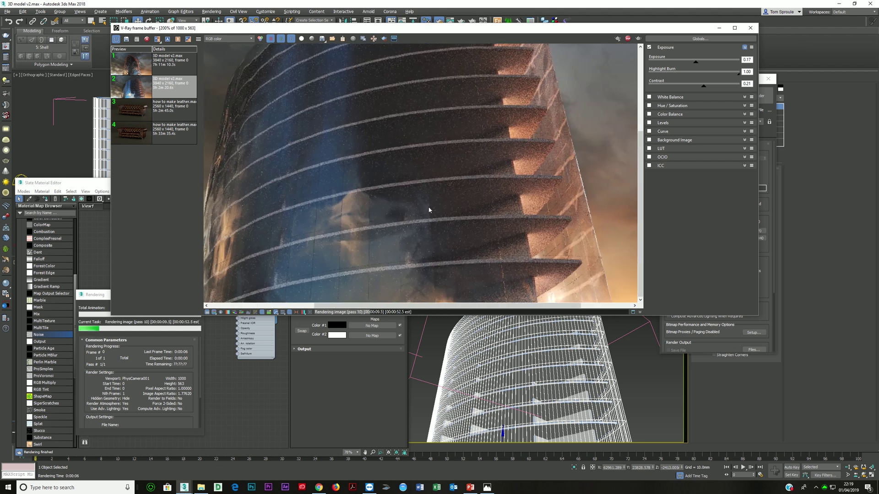
pyautogui.moveTo(364, 247); pyautogui.dragTo(454, 247, button='middle')
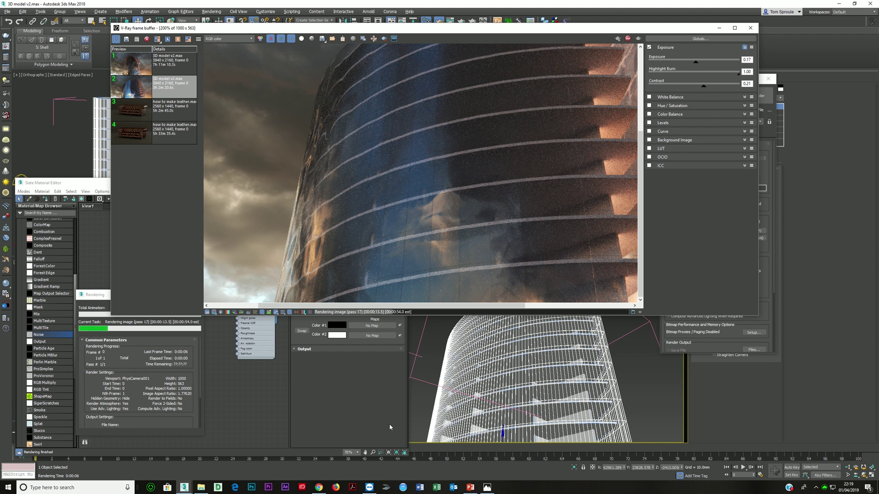
pyautogui.click(97, 297)
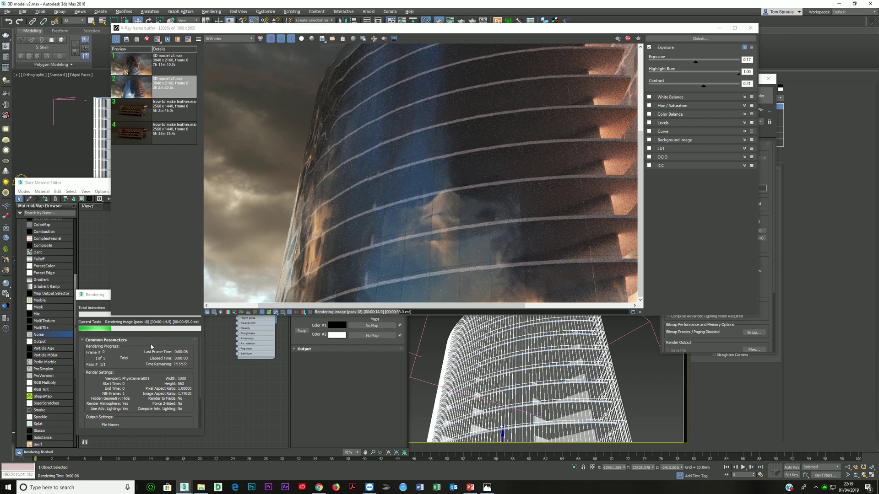
pyautogui.click(166, 307)
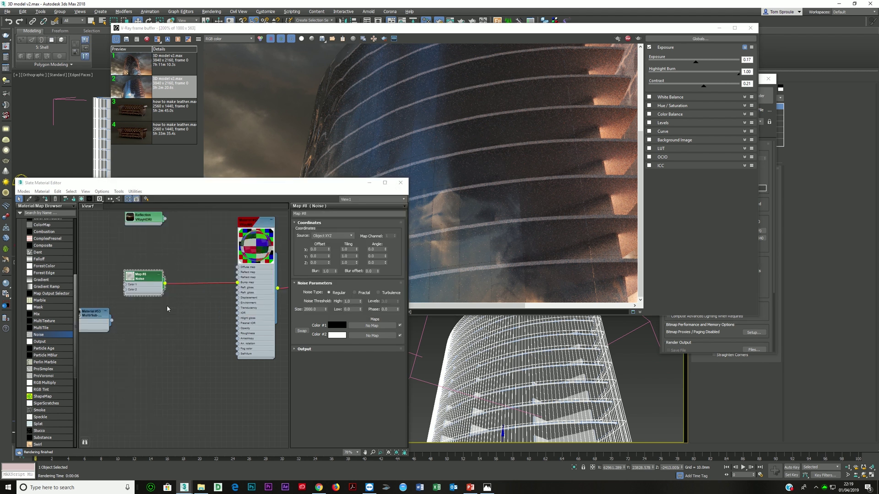
# Step: Try a bump amount of 2 on Material #57, close the Slate Material Editor and render again
pyautogui.doubleClick(257, 243)
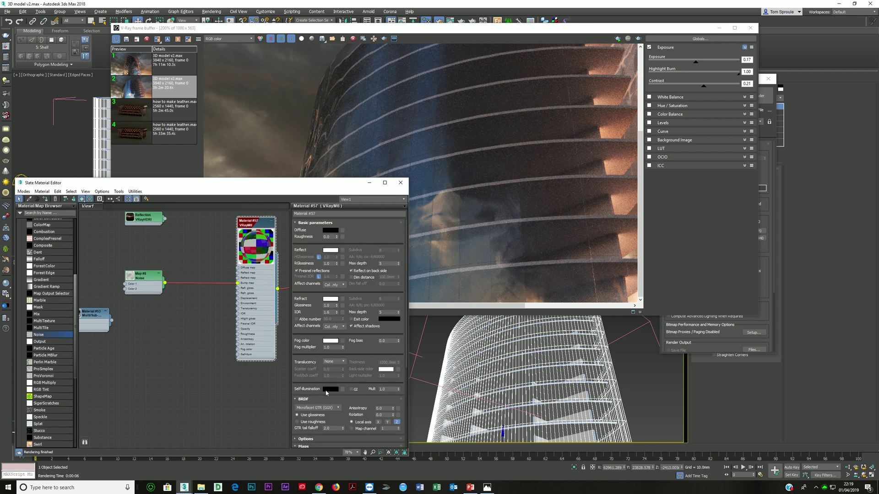
pyautogui.scroll(-3, 308, 382)
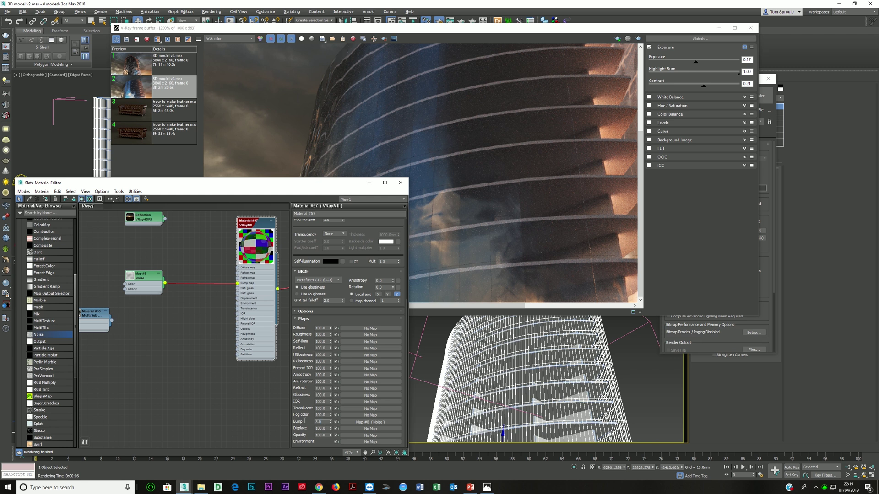
pyautogui.click(400, 182)
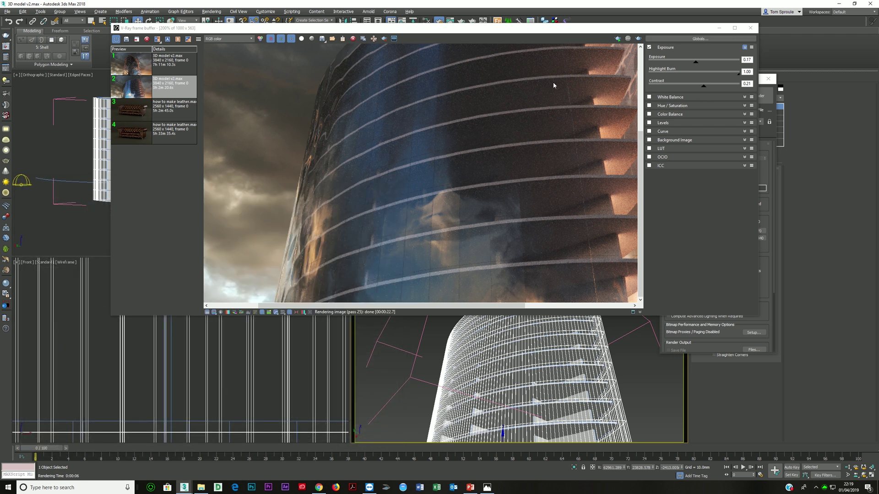
pyautogui.click(639, 39)
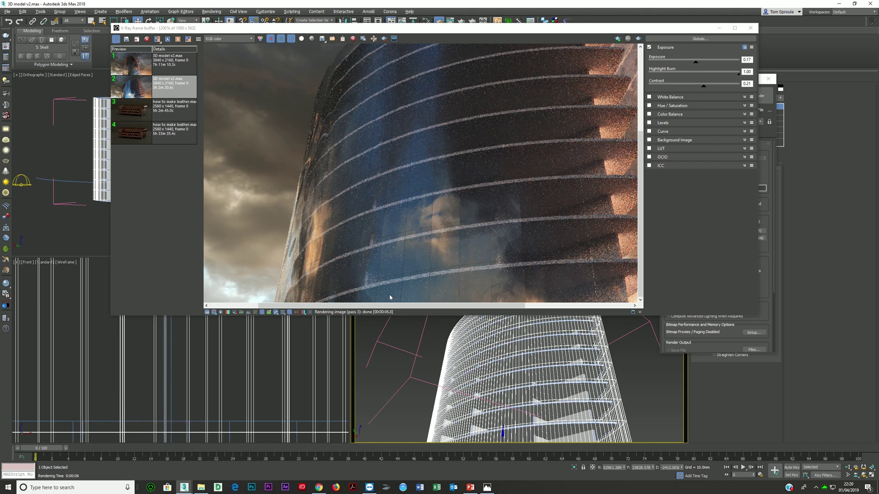
# Step: Reopen the Slate Material Editor and set the bump amount of Material #57 to 3
pyautogui.moveTo(355, 28); pyautogui.dragTo(406, 299)
pyautogui.click(426, 21)
pyautogui.moveTo(268, 185); pyautogui.dragTo(339, 155)
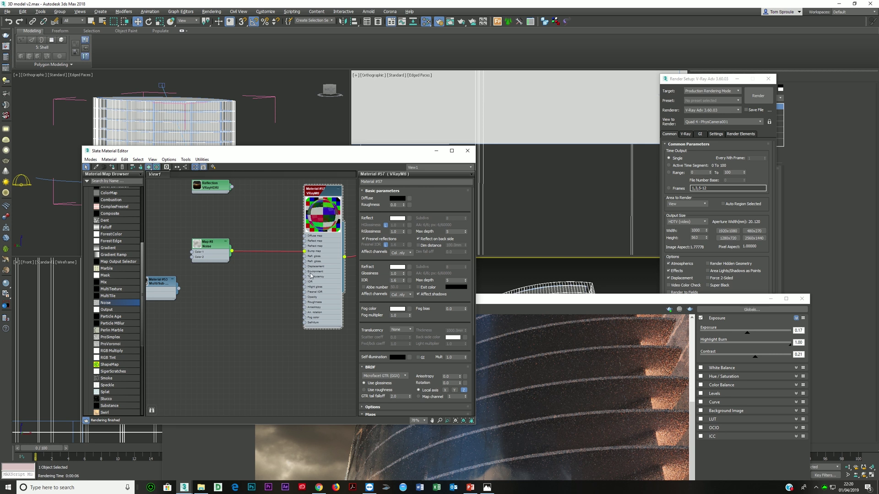
pyautogui.moveTo(410, 392); pyautogui.dragTo(398, 243)
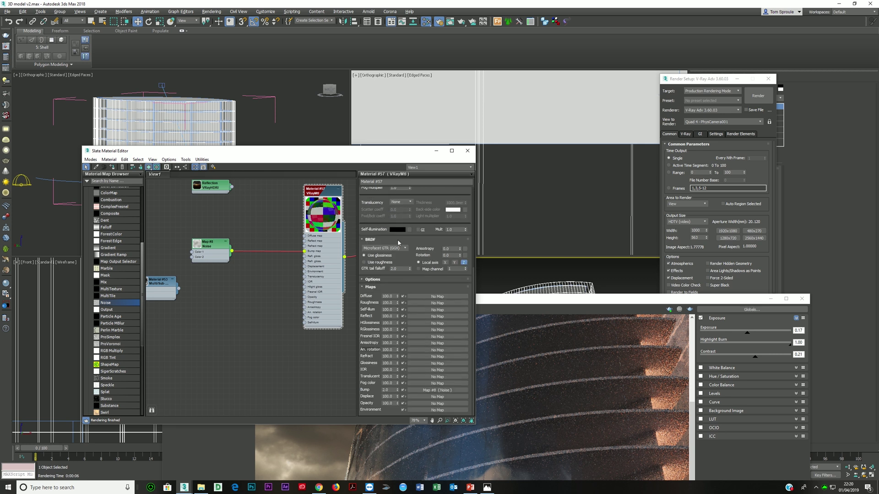
pyautogui.moveTo(391, 391); pyautogui.dragTo(357, 394)
pyautogui.write('3')
pyautogui.press('Return')
# Step: Mark a render region over the glass fins at the building's right-hand edge in the V-Ray frame buffer
pyautogui.moveTo(527, 299); pyautogui.dragTo(434, 76)
pyautogui.moveTo(507, 233); pyautogui.dragTo(353, 291, button='middle')
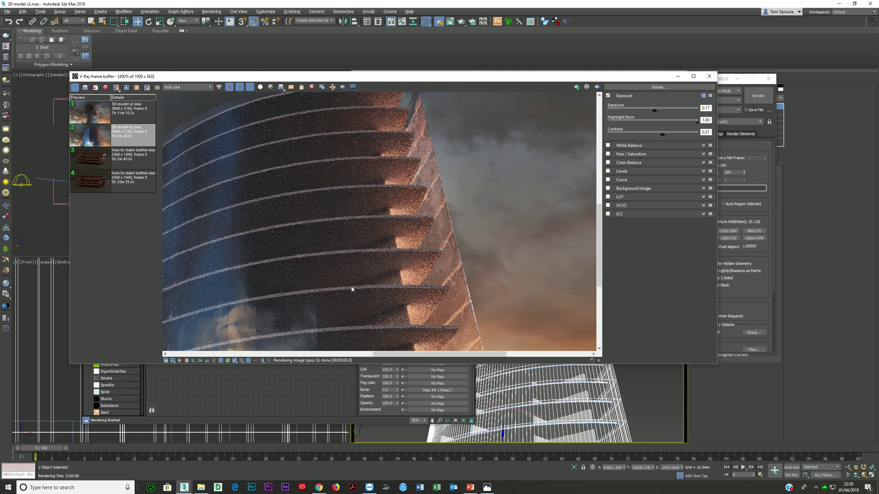
pyautogui.scroll(1, 360, 285)
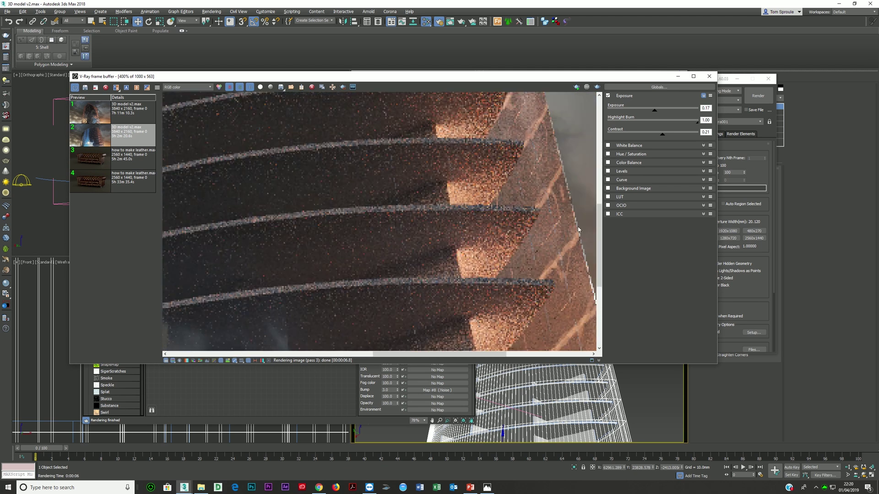
pyautogui.click(343, 87)
pyautogui.moveTo(507, 129); pyautogui.dragTo(597, 318)
# Step: Look over the basic parameters of Material #57 and render the marked region
pyautogui.moveTo(542, 84); pyautogui.dragTo(437, 332)
pyautogui.click(328, 264)
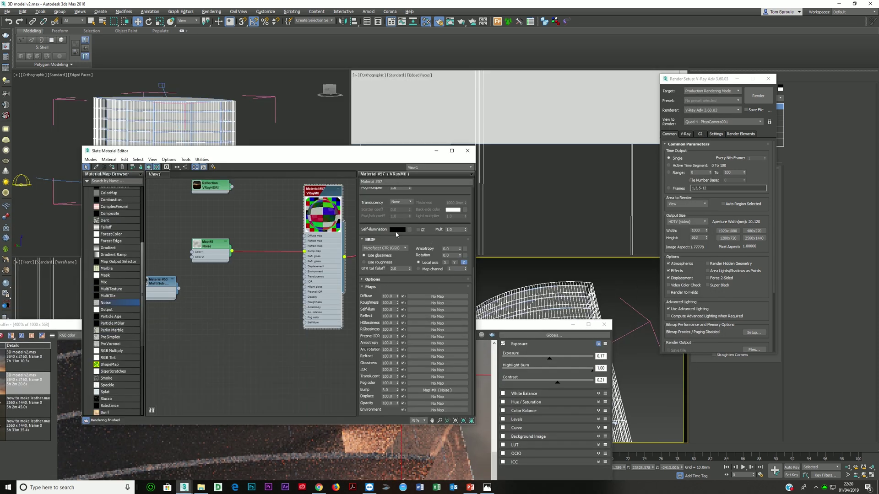
pyautogui.scroll(5, 394, 232)
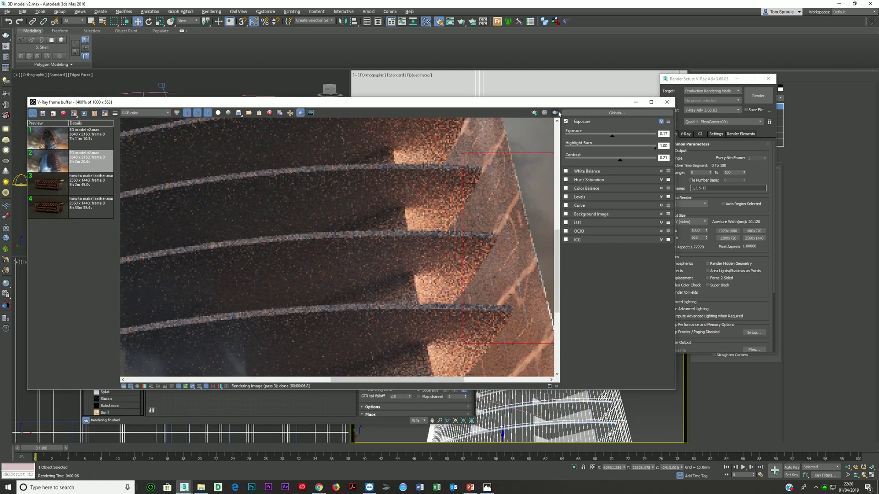
pyautogui.click(555, 113)
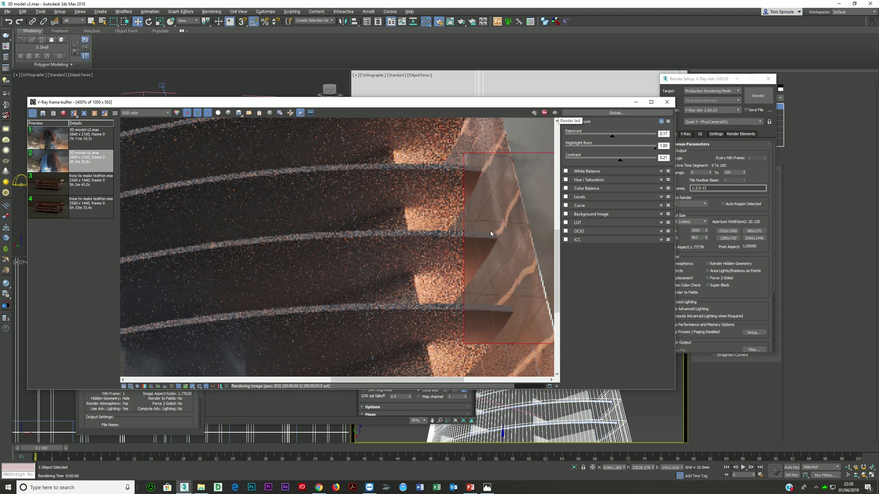
# Step: Redraw the render region wider and lower, across the ledge ends at the building's edge, and render it
pyautogui.moveTo(567, 105); pyautogui.dragTo(551, 276)
pyautogui.click(424, 242)
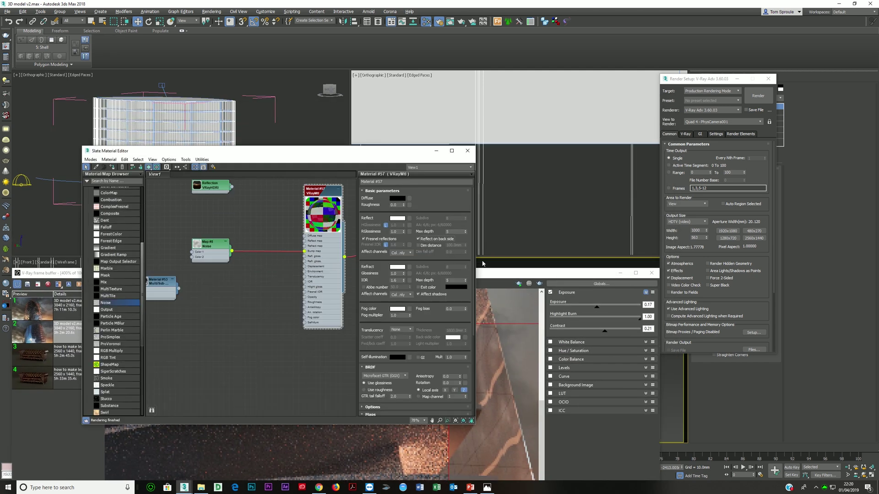
pyautogui.moveTo(491, 275); pyautogui.dragTo(494, 131)
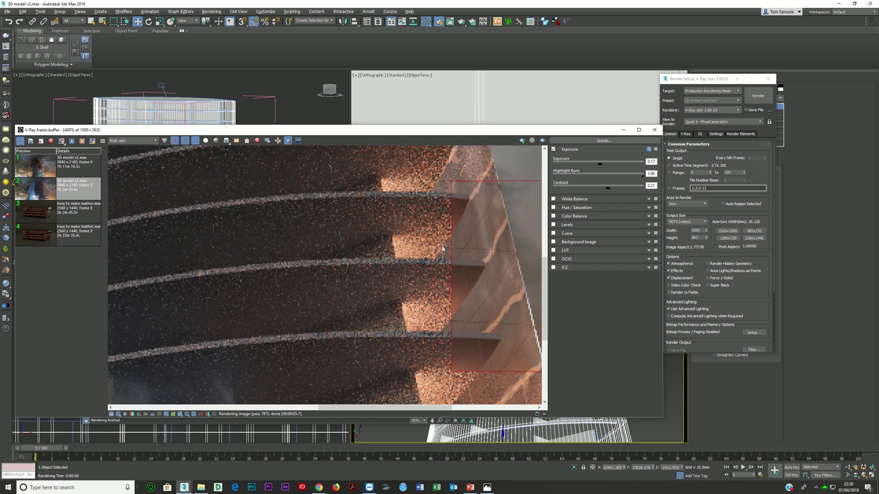
pyautogui.moveTo(418, 250); pyautogui.dragTo(576, 385)
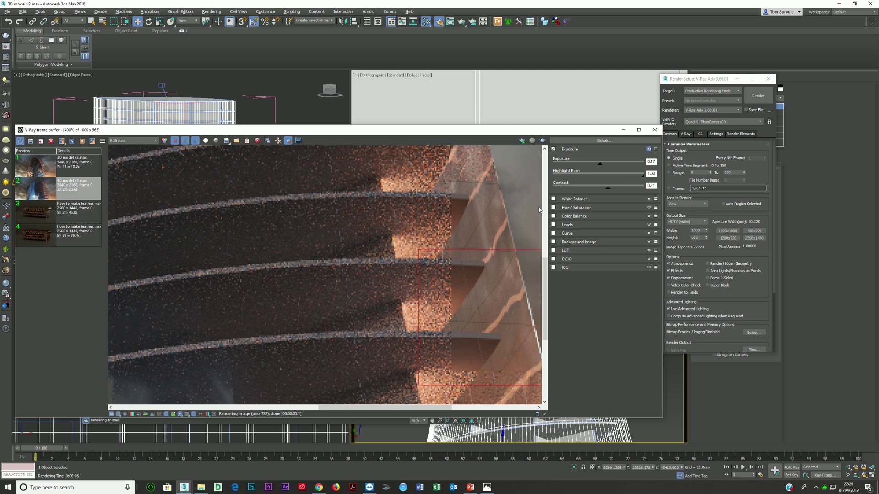
pyautogui.click(532, 141)
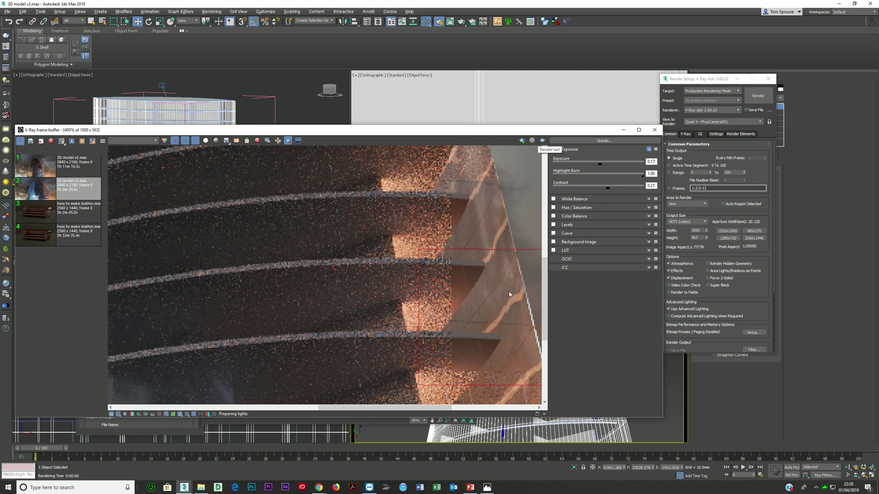
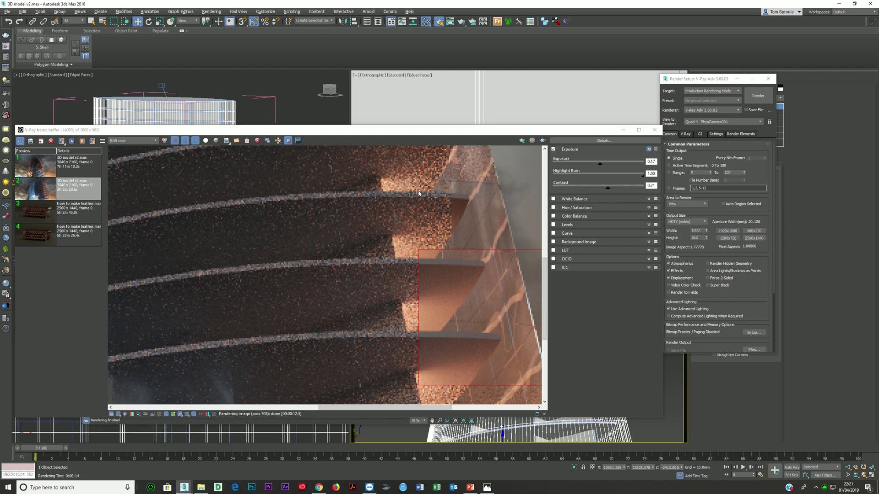
# Step: Compare the cleanly rendered region with the surrounding glass and ledges, up close and from farther away
pyautogui.scroll(-1, 482, 333)
pyautogui.moveTo(470, 339); pyautogui.dragTo(481, 233, button='middle')
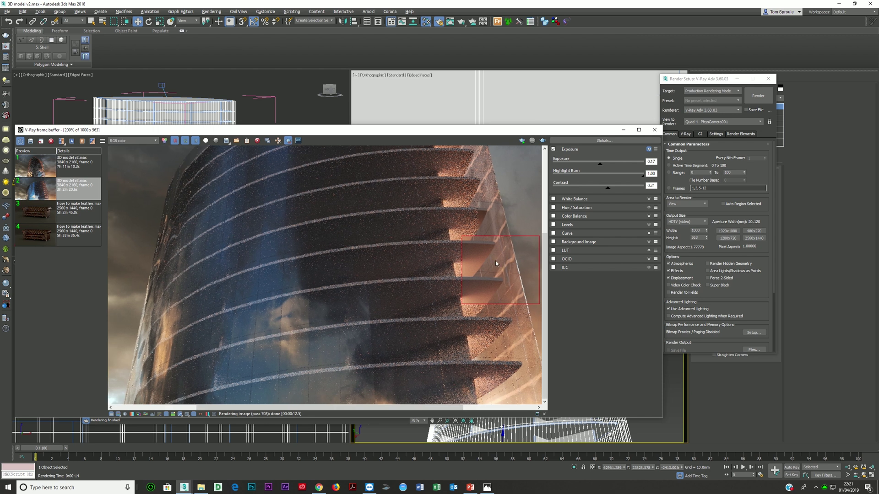
pyautogui.scroll(2, 504, 231)
pyautogui.scroll(-2, 501, 235)
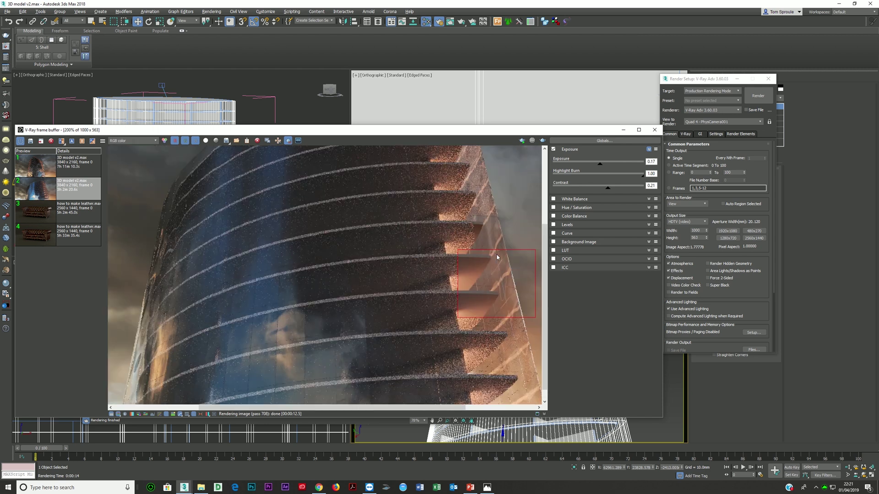
pyautogui.moveTo(485, 309); pyautogui.dragTo(503, 296, button='middle')
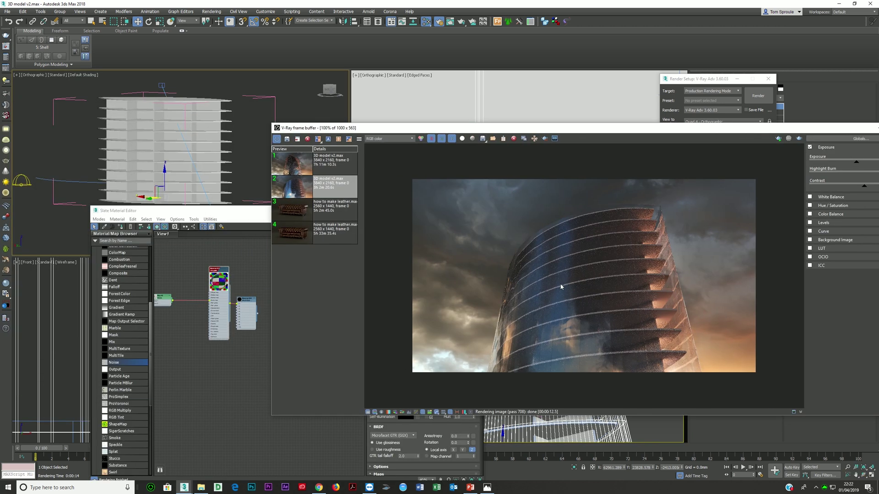
# Step: Unlock the Fresnel IOR of Material #57, set it to 3 and render the building
pyautogui.click(218, 309)
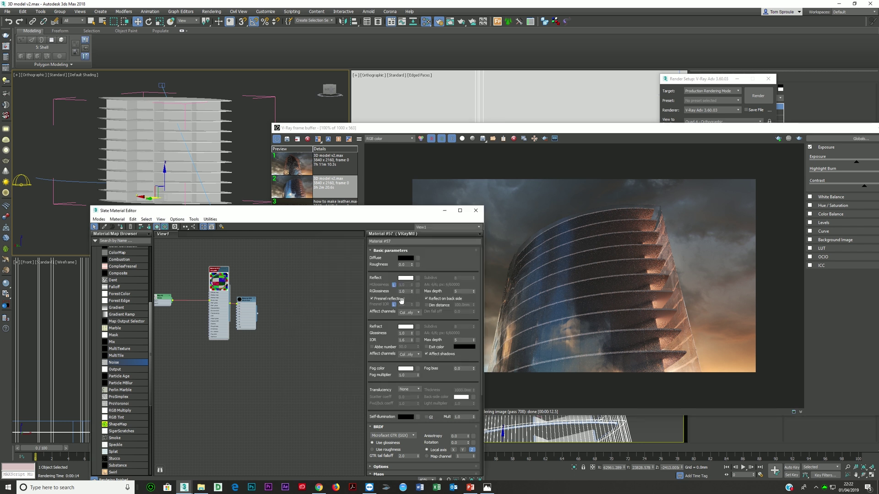
pyautogui.moveTo(405, 292); pyautogui.dragTo(364, 315)
pyautogui.click(379, 299)
pyautogui.click(394, 305)
pyautogui.write('3')
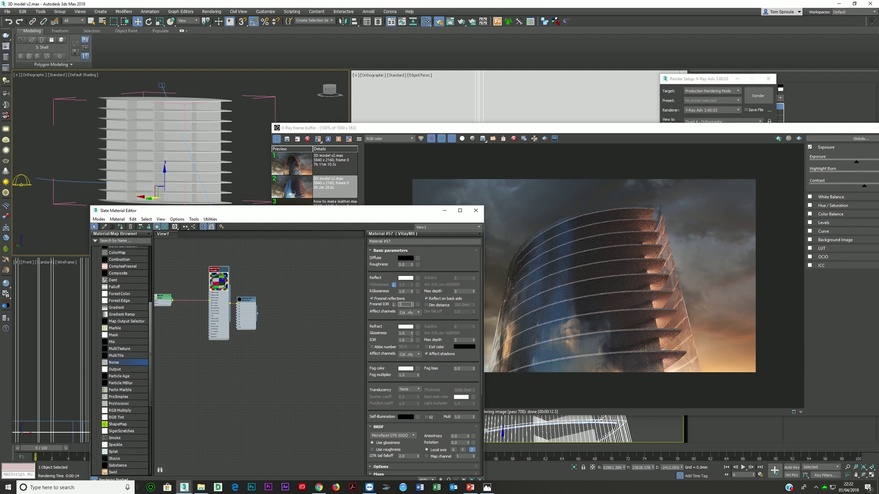
pyautogui.click(800, 139)
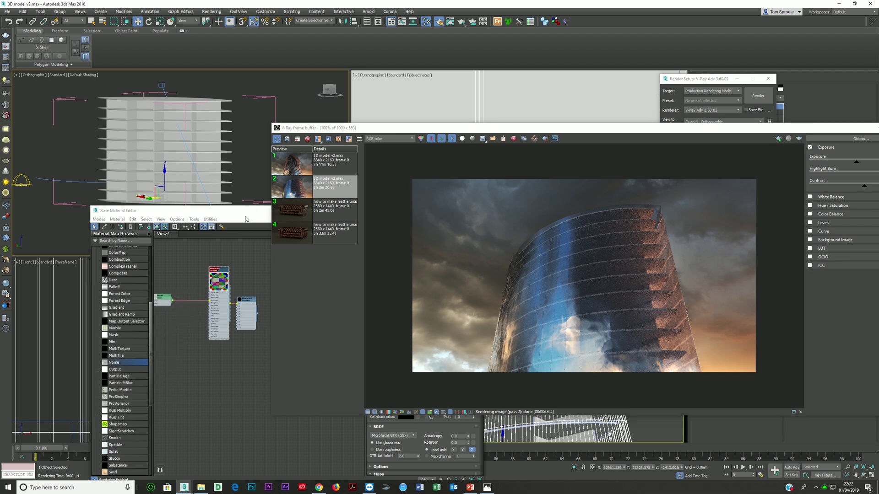
# Step: Set the Fresnel IOR of Material #57 to 1 and render the building again
pyautogui.click(341, 252)
pyautogui.moveTo(407, 305); pyautogui.dragTo(368, 335)
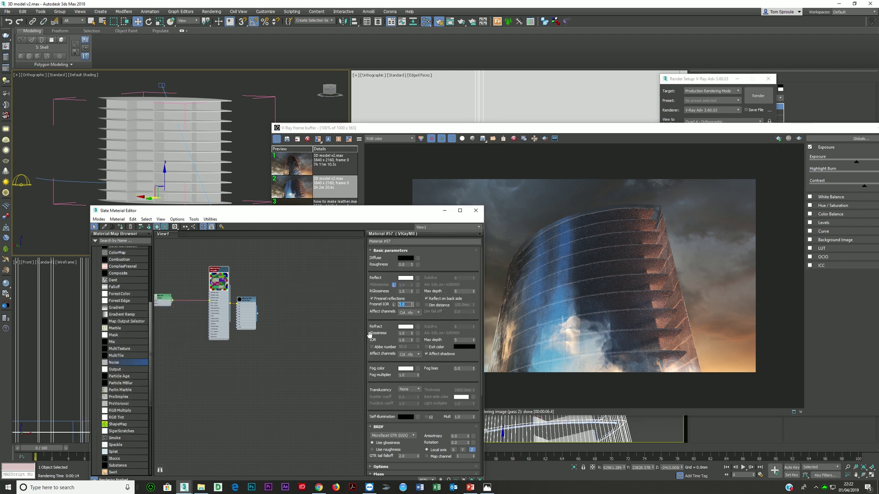
pyautogui.write('1')
pyautogui.press('Return')
pyautogui.click(798, 140)
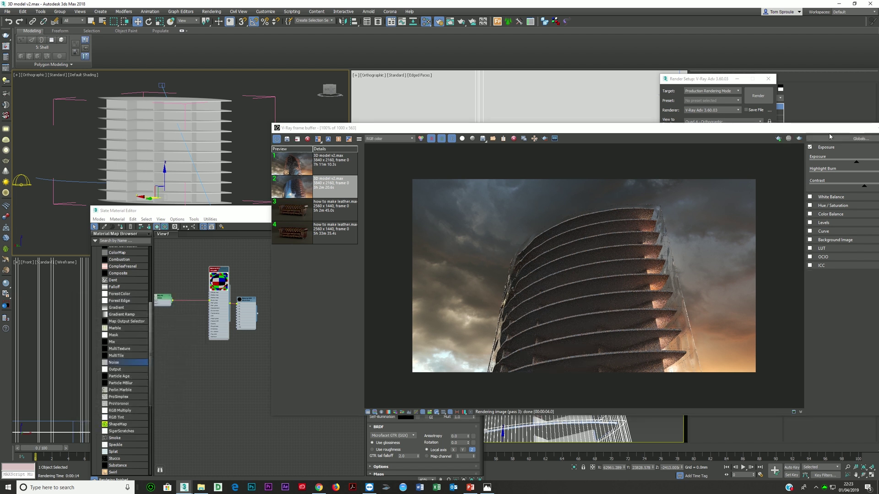
# Step: Close the frame buffer and set the Fresnel IOR of Material #57 to 1.6
pyautogui.click(878, 128)
pyautogui.doubleClick(468, 292)
pyautogui.doubleClick(402, 305)
pyautogui.write('1.6')
pyautogui.press('Return')
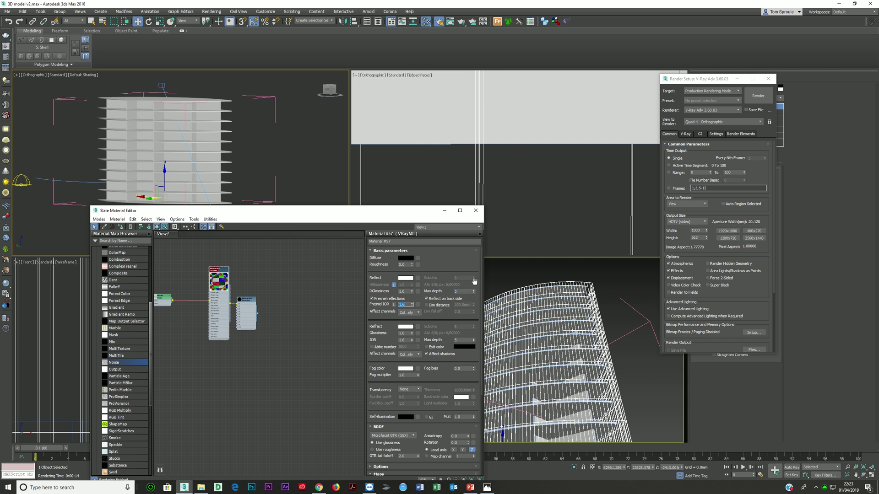
# Step: Render the PhysCamera001 view, inspect the glass reflections up close and close the frame buffer
pyautogui.click(553, 283)
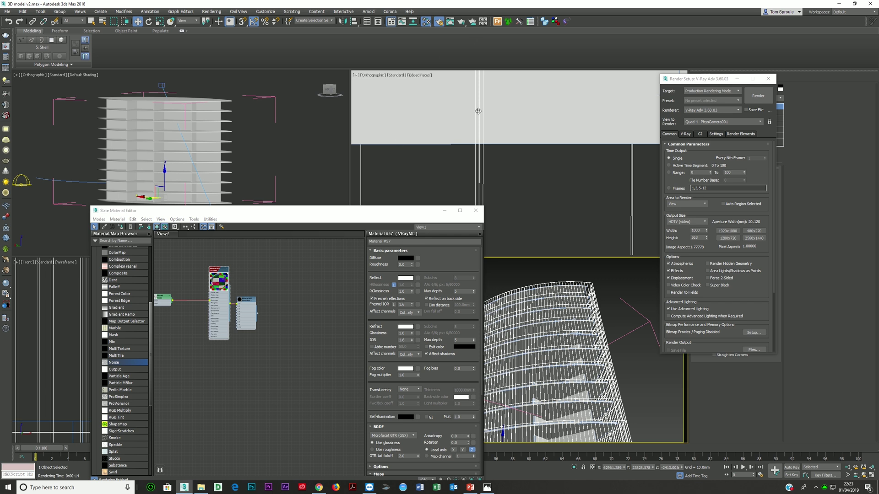
pyautogui.hotkey('shift', 'q')
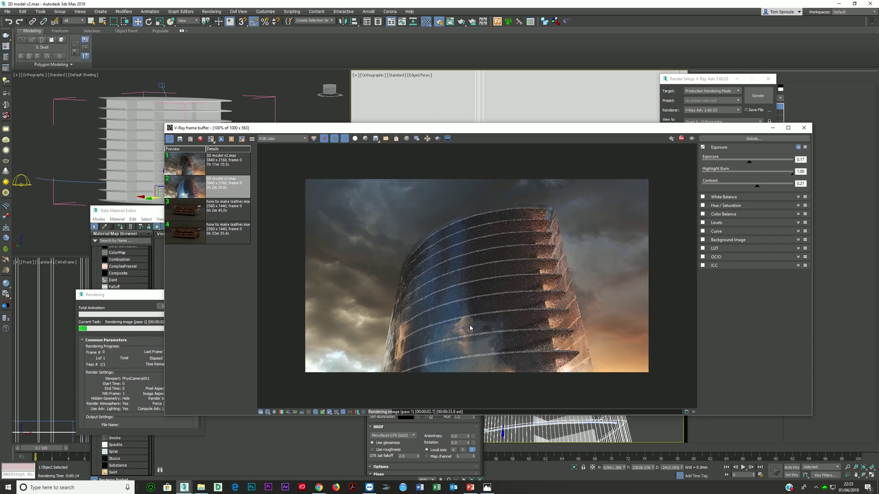
pyautogui.scroll(3, 465, 337)
pyautogui.scroll(-3, 466, 332)
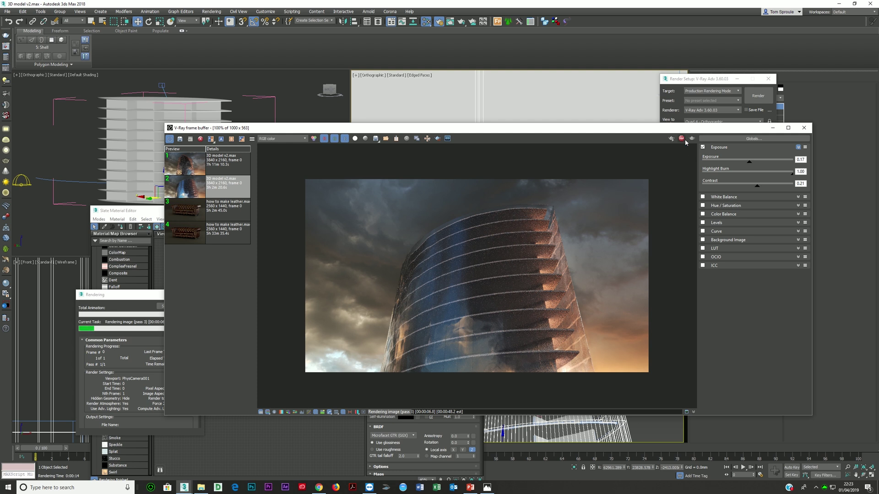
pyautogui.click(804, 129)
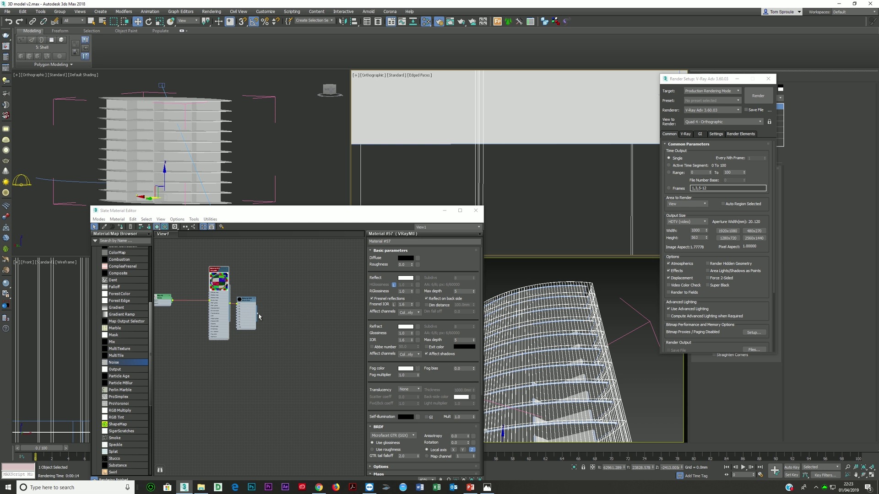
# Step: Assign the Multi/Sub-Object material to the selected windows object
pyautogui.doubleClick(403, 305)
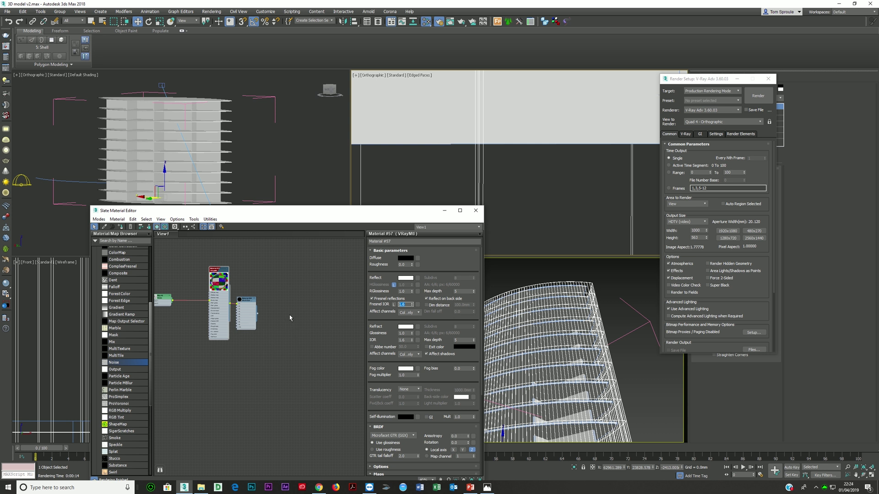
pyautogui.moveTo(229, 333); pyautogui.dragTo(312, 306, button='middle')
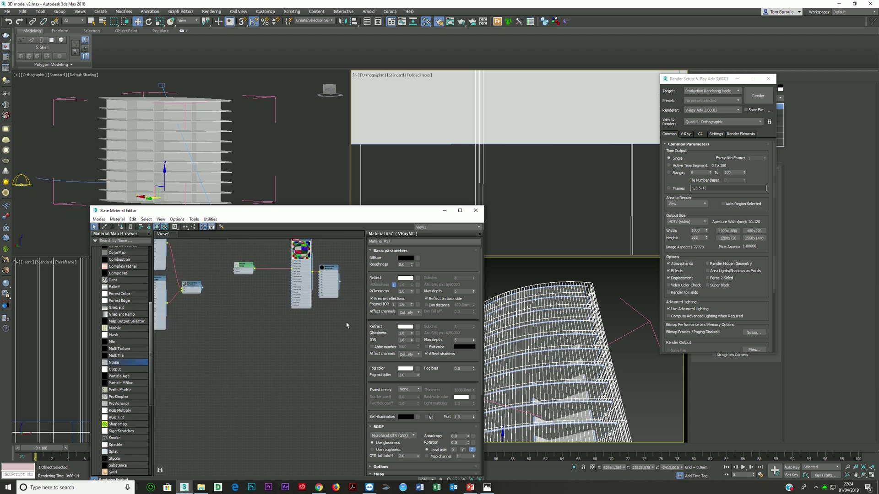
pyautogui.click(557, 366)
pyautogui.click(324, 280)
pyautogui.click(120, 227)
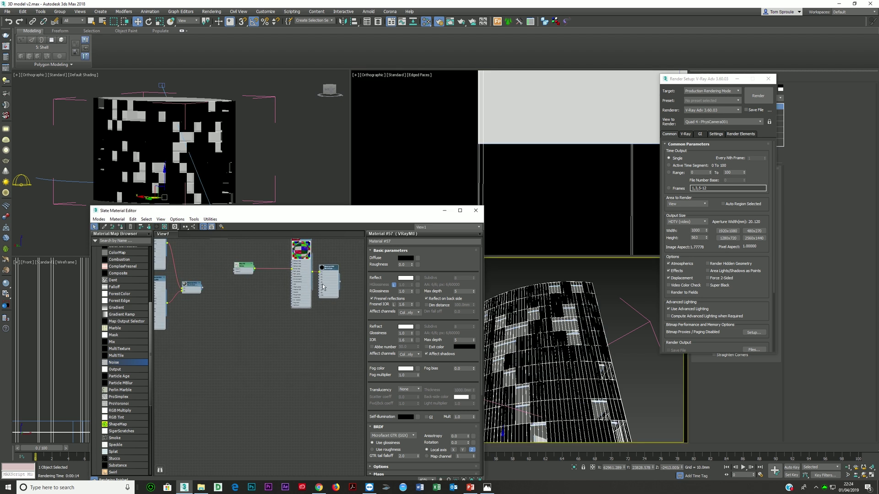
# Step: Duplicate the glass VRayMtl together with its noise map into the empty space below the original
pyautogui.moveTo(306, 338); pyautogui.dragTo(235, 267)
pyautogui.moveTo(308, 289)
pyautogui.keyDown('shift'); pyautogui.mouseDown()
pyautogui.moveTo(276, 373)
pyautogui.moveTo(319, 302)
pyautogui.mouseUp(); pyautogui.keyUp('shift')
pyautogui.click(267, 364)
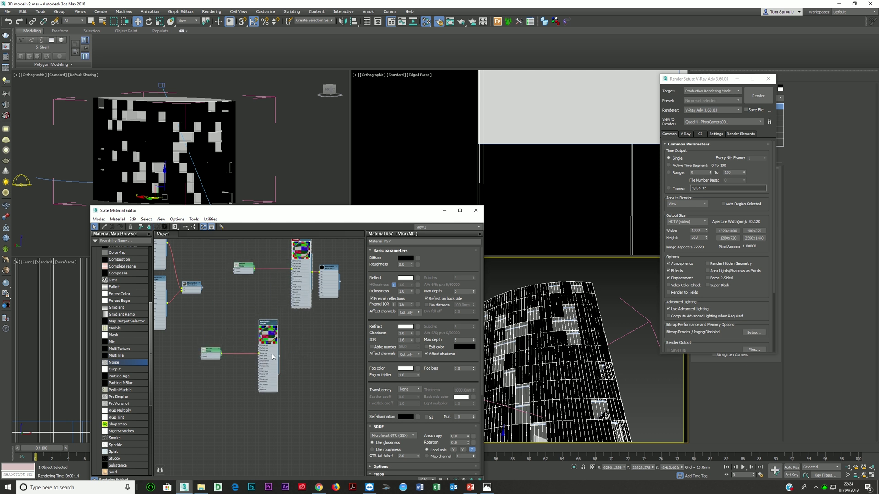
pyautogui.scroll(3, 303, 315)
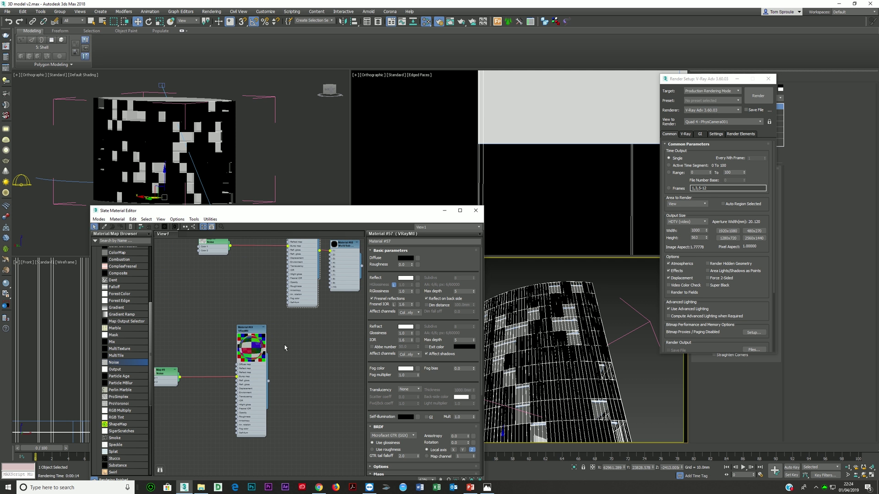
# Step: Reposition the Multi/Sub-Object node and wire the copied glass material into its next free slot
pyautogui.moveTo(356, 289); pyautogui.dragTo(312, 429)
pyautogui.scroll(2, 252, 386)
pyautogui.moveTo(252, 386); pyautogui.dragTo(207, 378, button='middle')
pyautogui.scroll(1, 207, 378)
pyautogui.moveTo(230, 371); pyautogui.dragTo(322, 340)
pyautogui.scroll(-1, 268, 422)
pyautogui.scroll(-2, 247, 340)
pyautogui.moveTo(233, 316); pyautogui.dragTo(196, 354, button='middle')
pyautogui.scroll(-2, 250, 420)
pyautogui.moveTo(208, 363); pyautogui.dragTo(333, 328)
pyautogui.scroll(-2, 257, 353)
pyautogui.moveTo(253, 354); pyautogui.dragTo(347, 353, button='middle')
# Step: Make four more copies of the glass material, each with its own noise map
pyautogui.moveTo(294, 336); pyautogui.dragTo(239, 295)
pyautogui.keyDown('shift'); pyautogui.moveTo(278, 316); pyautogui.dragTo(351, 388); pyautogui.keyUp('shift')
pyautogui.moveTo(351, 388); pyautogui.dragTo(260, 378, button='middle')
pyautogui.keyDown('shift'); pyautogui.moveTo(261, 359); pyautogui.dragTo(280, 383); pyautogui.keyUp('shift')
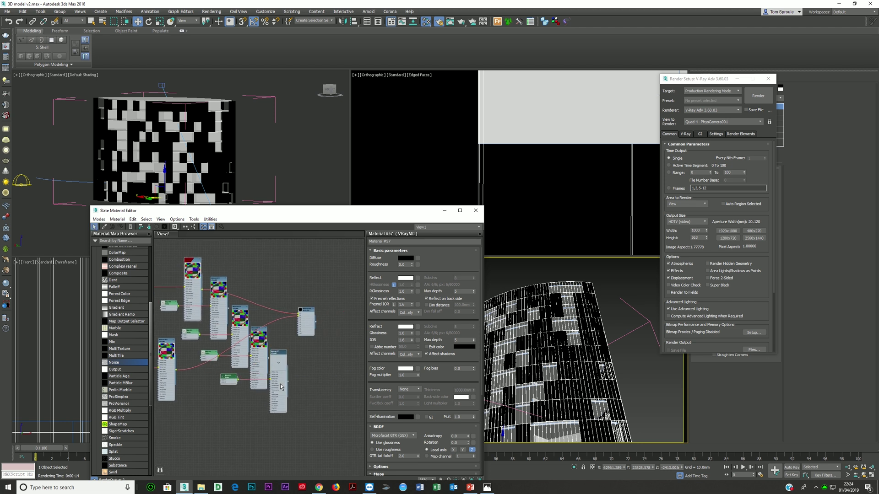
# Step: Wire the four new glass materials into slots 3 to 6 of the Multi/Sub-Object material
pyautogui.scroll(4, 305, 351)
pyautogui.moveTo(304, 323); pyautogui.dragTo(290, 335)
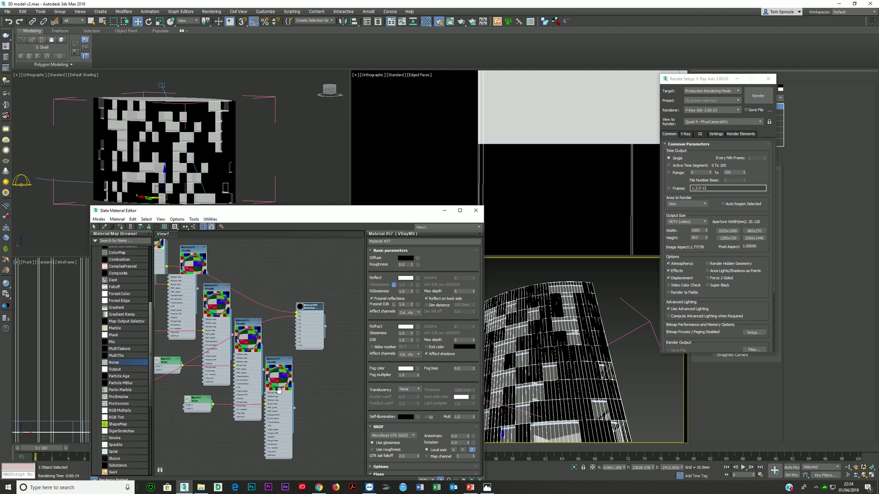
pyautogui.scroll(2, 284, 337)
pyautogui.moveTo(279, 293); pyautogui.dragTo(321, 328, button='middle')
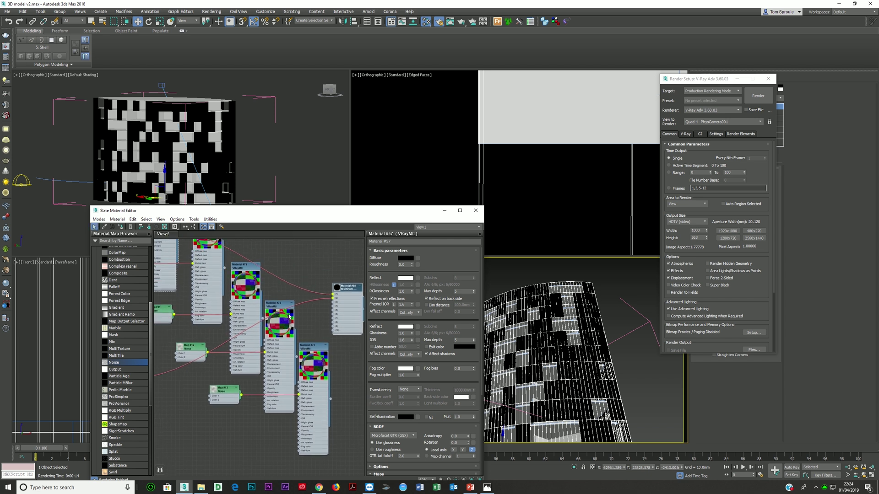
pyautogui.moveTo(224, 269); pyautogui.dragTo(334, 303)
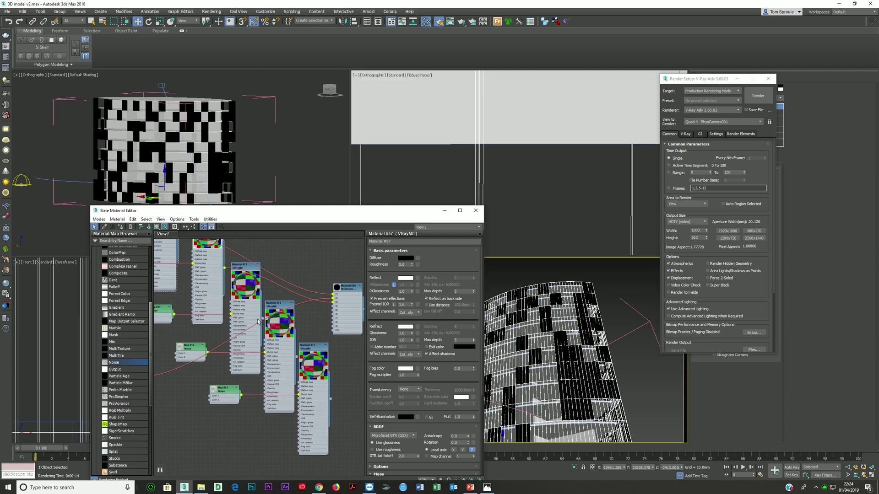
pyautogui.moveTo(256, 310); pyautogui.dragTo(334, 308)
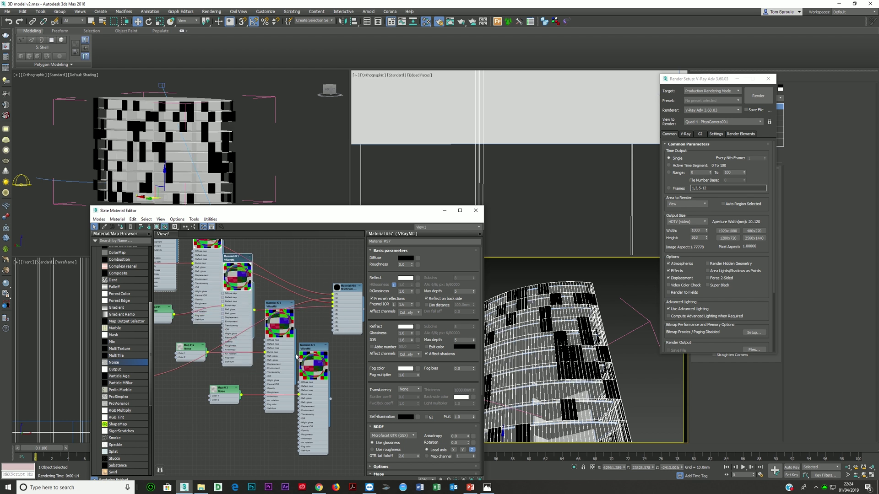
pyautogui.moveTo(296, 357); pyautogui.dragTo(333, 314)
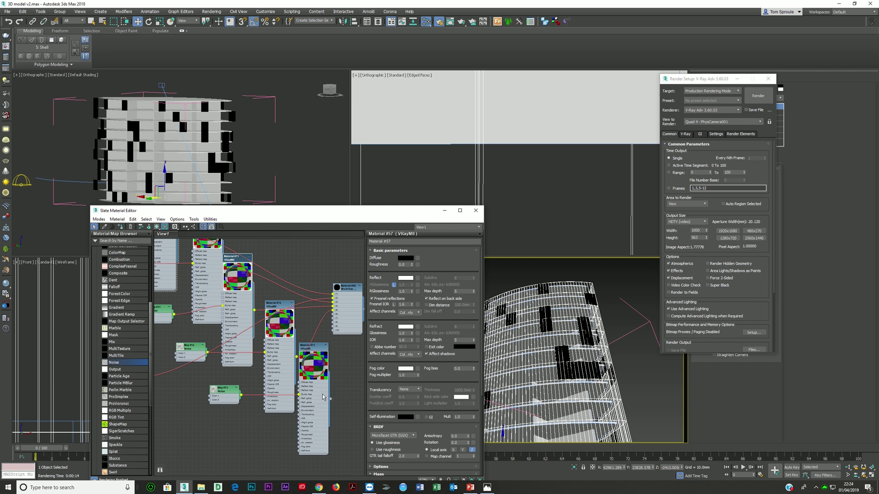
pyautogui.moveTo(331, 400); pyautogui.dragTo(333, 318)
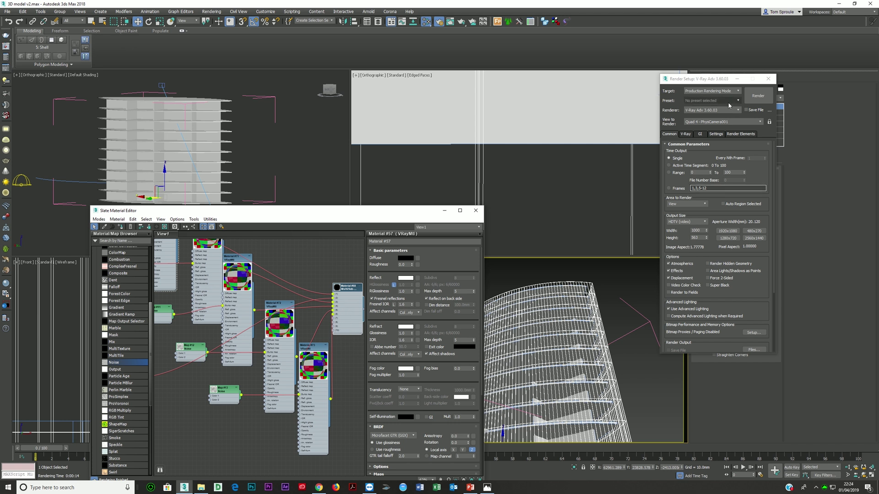
# Step: Close the render settings, try an ID count of 8 in the windows' MaterialByElement modifier and set it back to 6
pyautogui.click(768, 78)
pyautogui.click(723, 113)
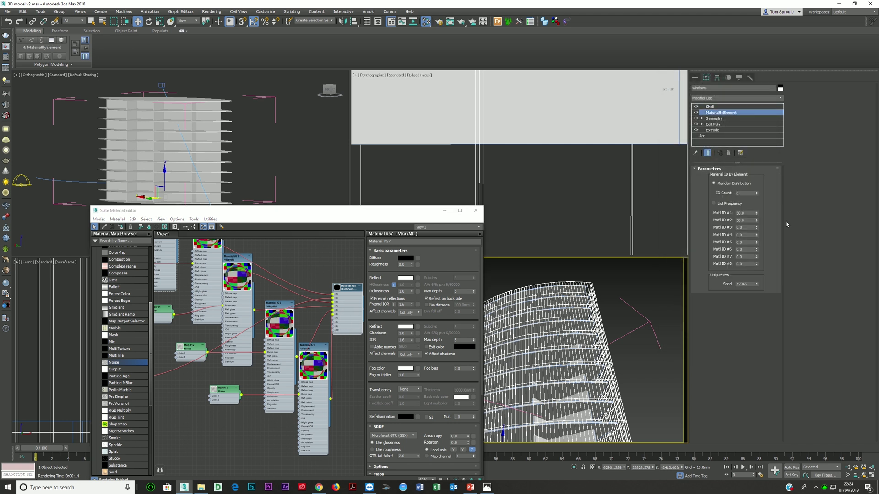
pyautogui.moveTo(739, 193); pyautogui.dragTo(725, 194)
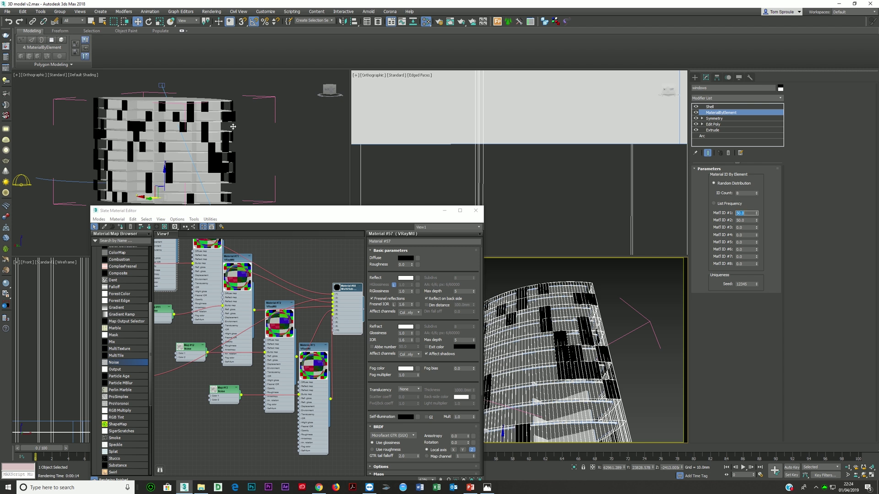
pyautogui.moveTo(740, 192); pyautogui.dragTo(736, 190)
pyautogui.write('6')
pyautogui.press('Tab')
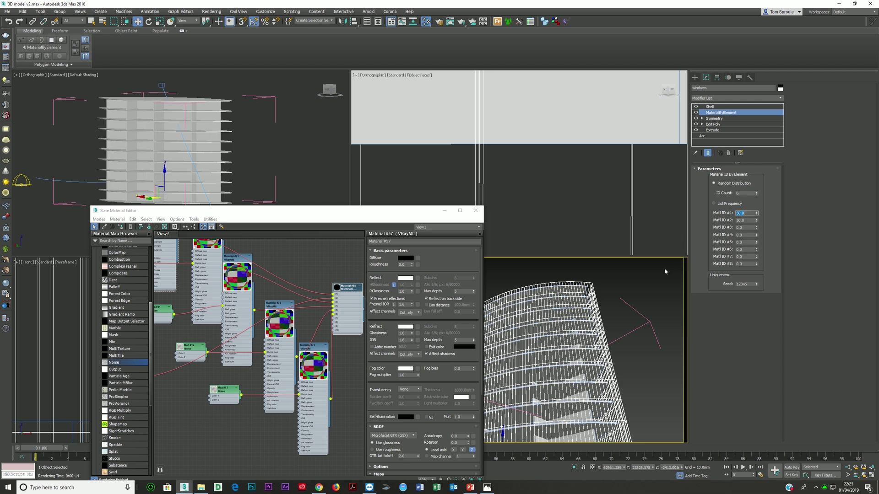
# Step: Tidy the material graph with Lay Out All and Lay Out Children
pyautogui.click(338, 321)
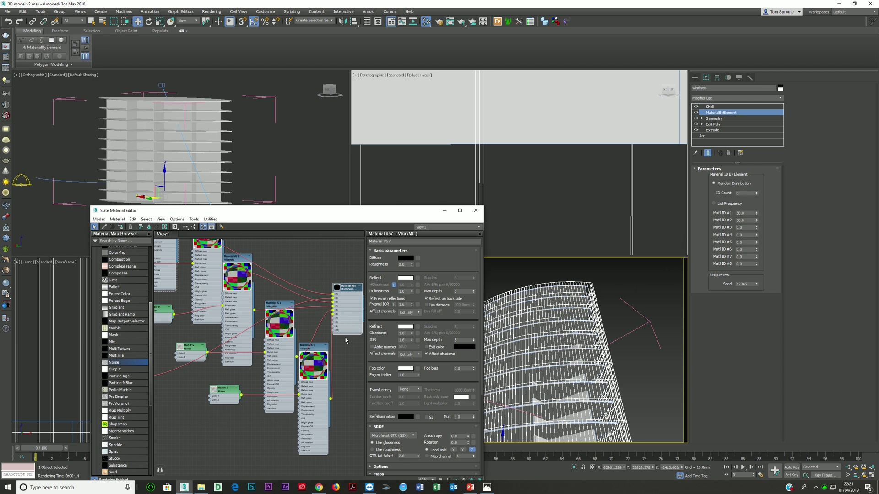
pyautogui.press('l')
pyautogui.scroll(-5, 230, 383)
pyautogui.moveTo(277, 338); pyautogui.dragTo(289, 319, button='middle')
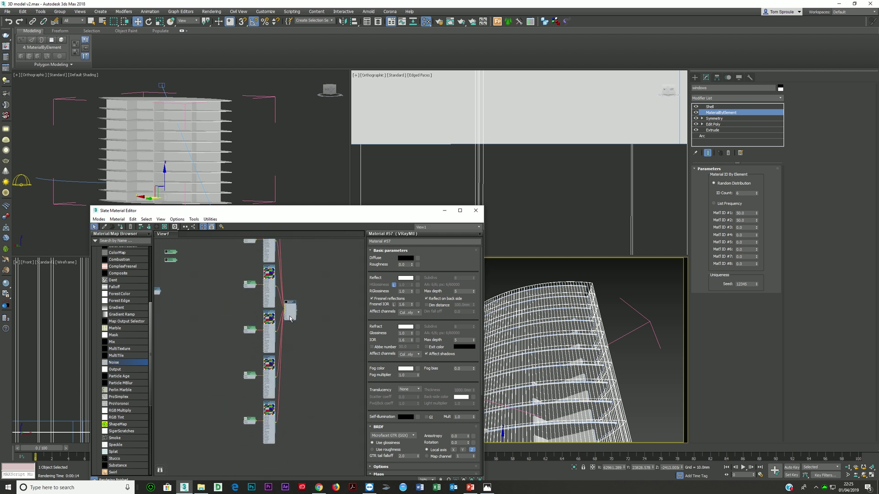
pyautogui.scroll(2, 261, 283)
pyautogui.moveTo(261, 283); pyautogui.dragTo(272, 365, button='middle')
pyautogui.scroll(1, 273, 365)
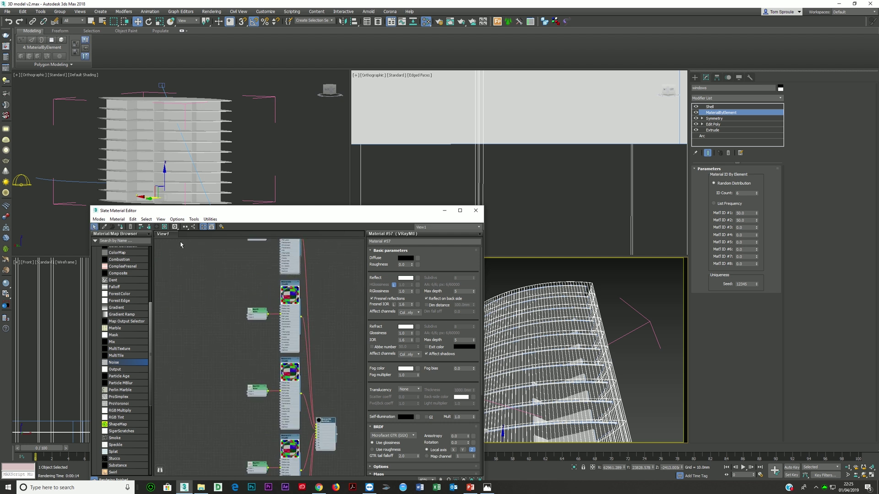
pyautogui.click(161, 220)
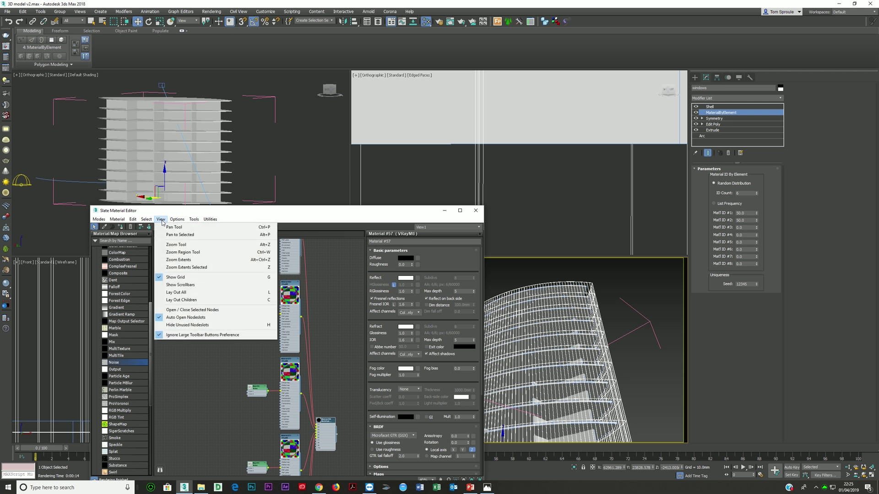
pyautogui.click(234, 302)
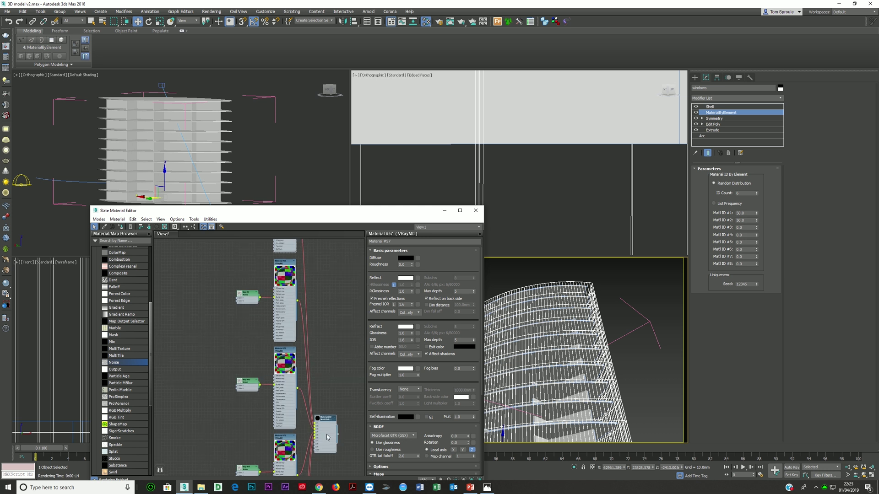
# Step: Move the Multi/Sub-Object node up beside the first two glass materials in the graph
pyautogui.scroll(2, 326, 435)
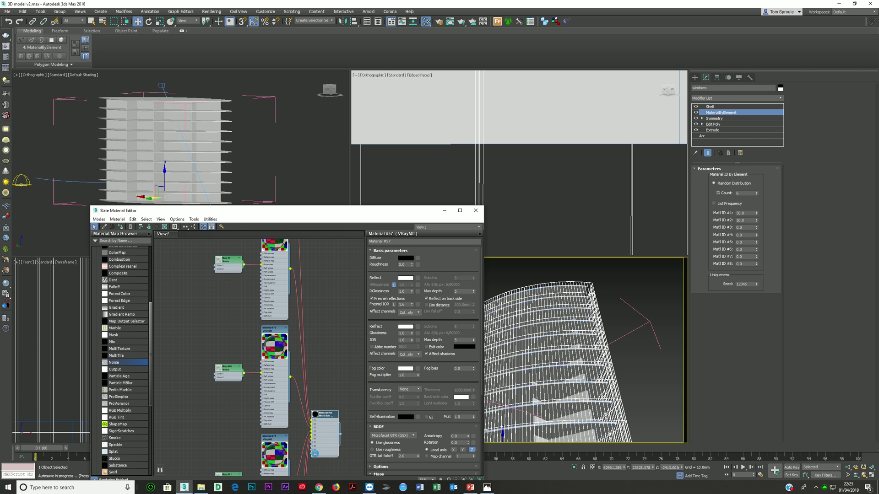
pyautogui.moveTo(337, 447); pyautogui.dragTo(344, 316)
pyautogui.moveTo(311, 302); pyautogui.dragTo(300, 426, button='middle')
pyautogui.scroll(2, 308, 326)
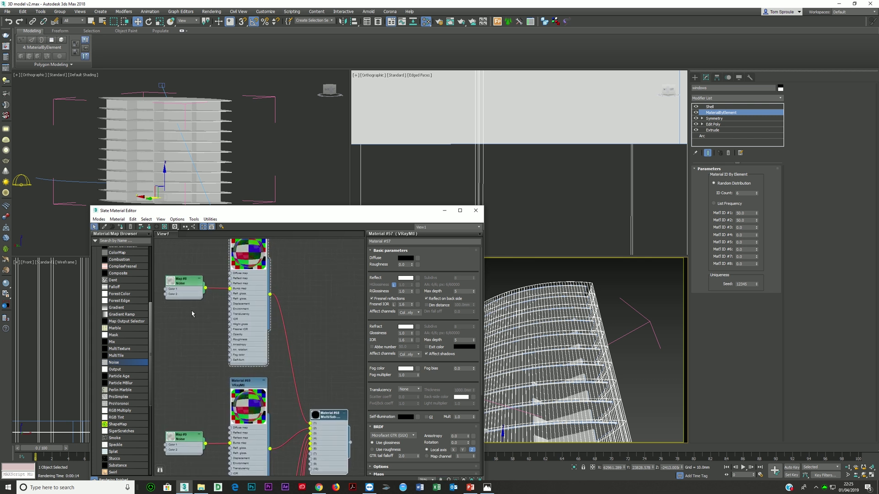
pyautogui.rightClick(572, 337)
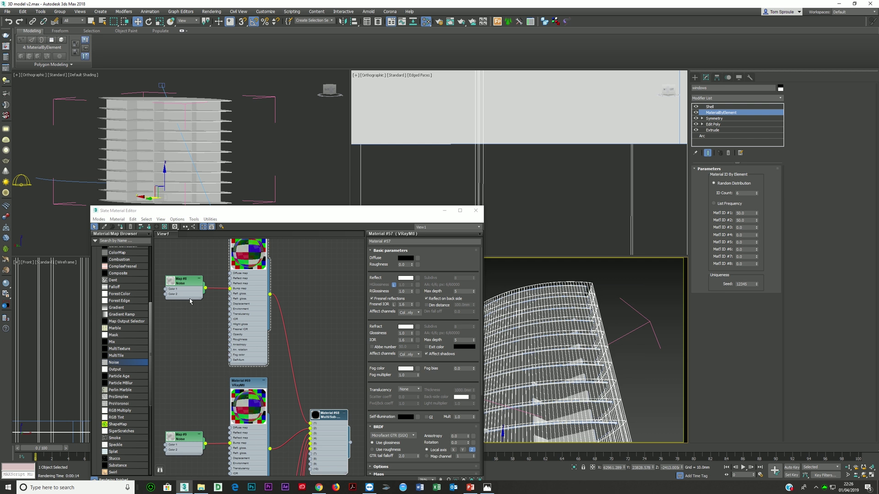
# Step: Set the size of the second glass material's noise map, Map #9, to 1800
pyautogui.moveTo(178, 426)
pyautogui.mouseDown(button='middle')
pyautogui.moveTo(178, 323)
pyautogui.moveTo(182, 419)
pyautogui.mouseUp(button='middle')
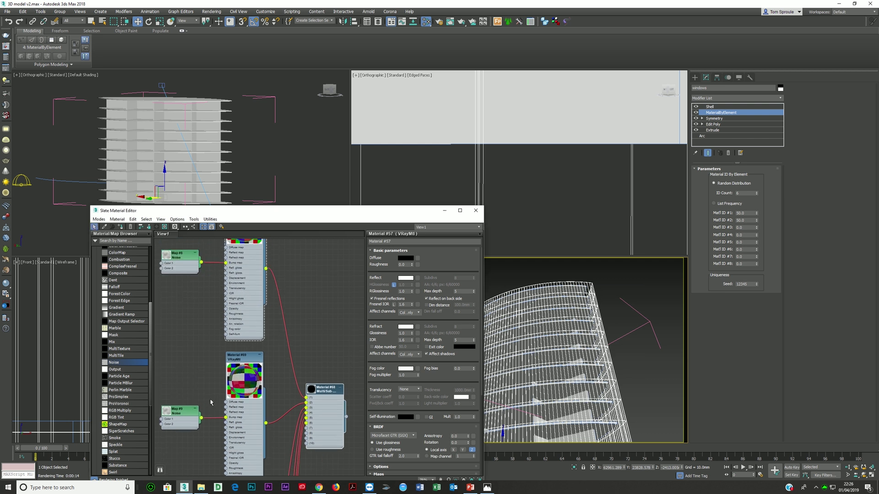
pyautogui.click(182, 419)
pyautogui.doubleClick(399, 336)
pyautogui.write('1800')
pyautogui.press('Return')
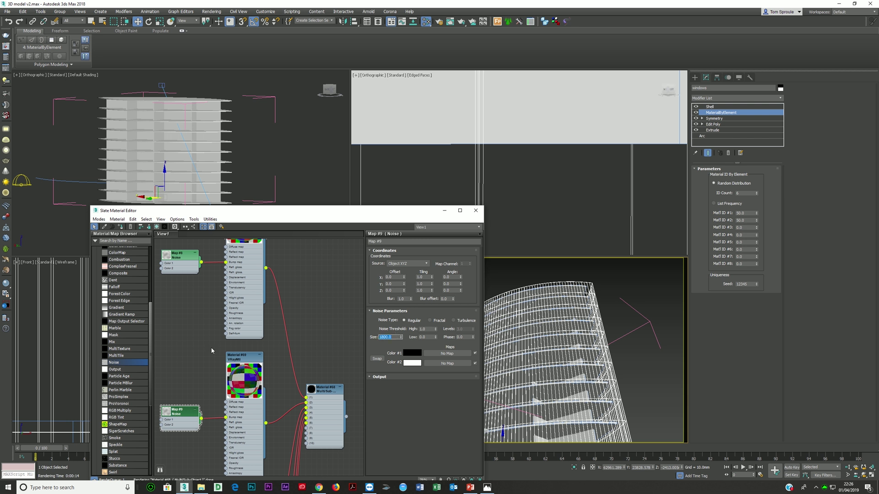
# Step: Add a BerconNoise map to the graph and place it below the third glass material's noise map
pyautogui.scroll(-1, 211, 440)
pyautogui.moveTo(210, 458); pyautogui.dragTo(208, 311, button='middle')
pyautogui.click(190, 364)
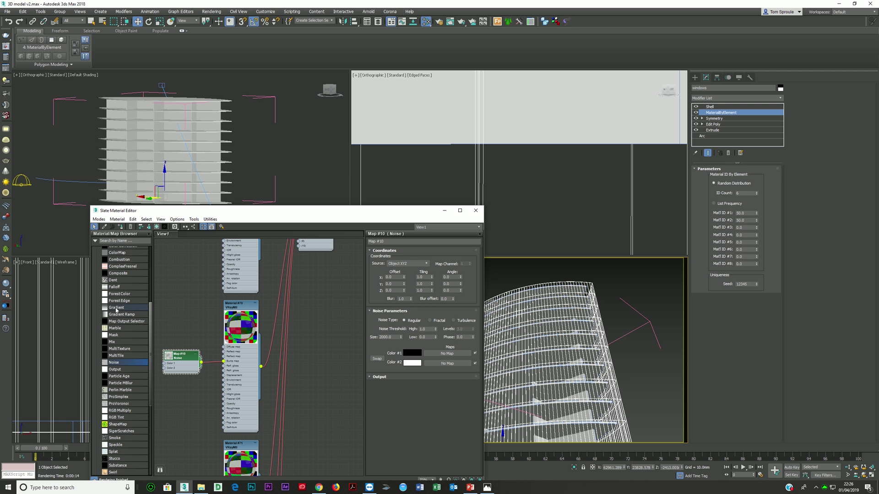
pyautogui.scroll(4, 122, 273)
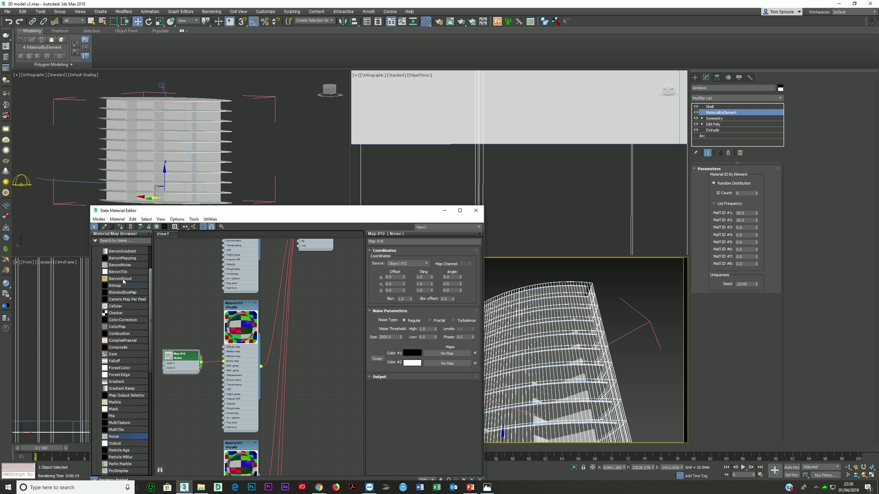
pyautogui.doubleClick(123, 265)
pyautogui.moveTo(257, 339); pyautogui.dragTo(173, 427)
pyautogui.doubleClick(173, 427)
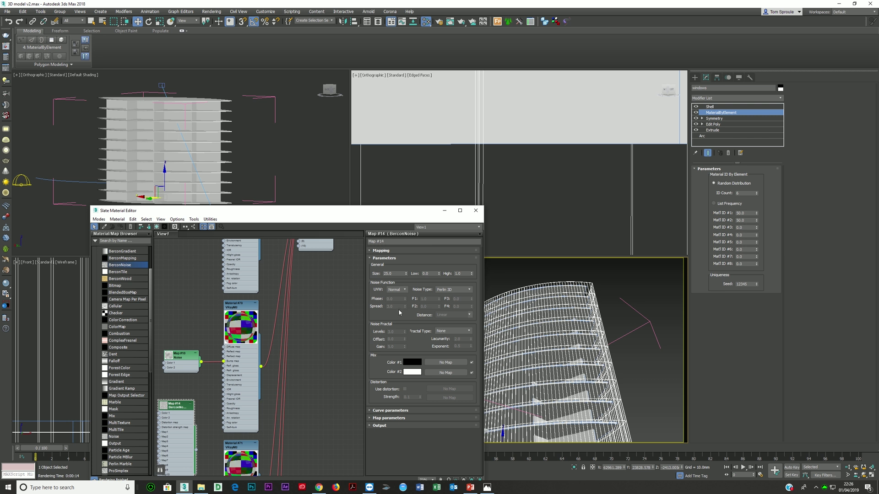
# Step: Try a size of 2000 on the BerconNoise map and delete the map from the graph
pyautogui.doubleClick(165, 408)
pyautogui.moveTo(398, 274); pyautogui.dragTo(381, 275)
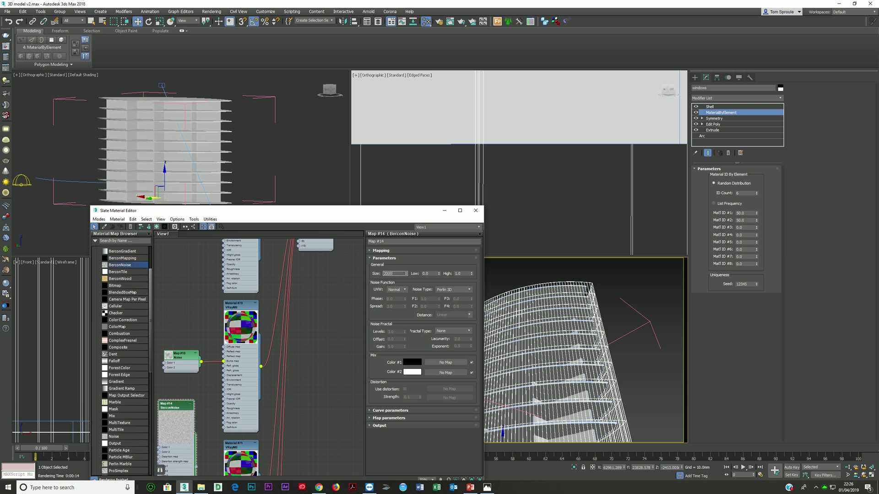
pyautogui.press('Return')
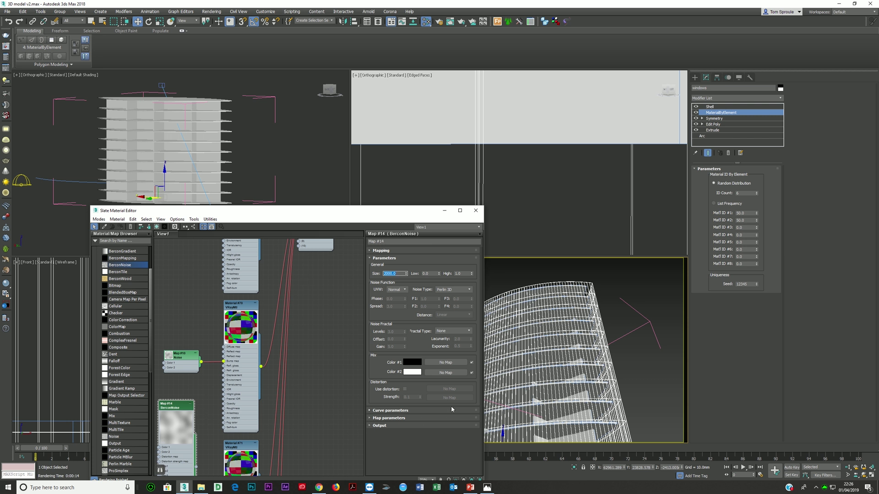
pyautogui.click(410, 315)
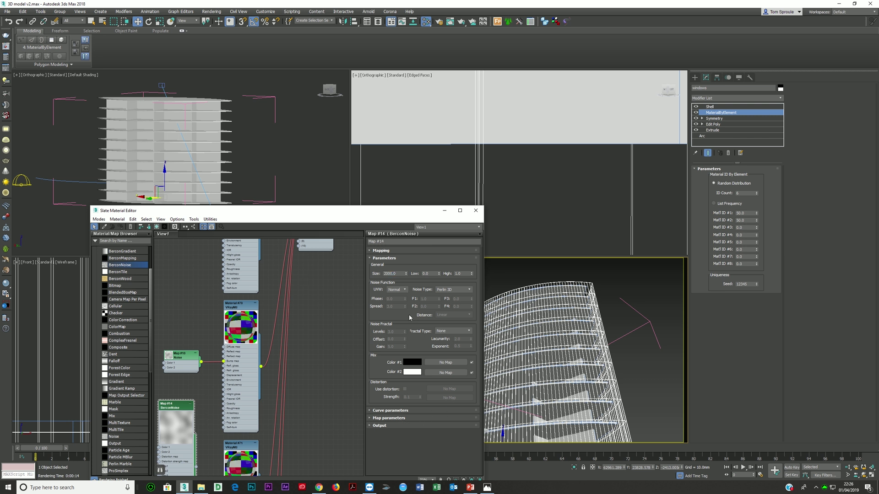
pyautogui.click(373, 251)
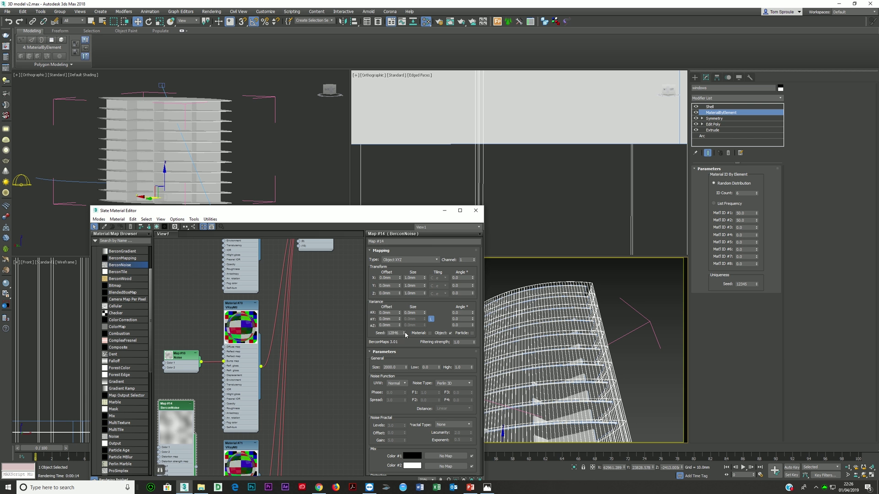
pyautogui.press('Delete')
# Step: Review the first three glass materials' noise maps and enter a size of 1800 for Map #9
pyautogui.doubleClick(189, 372)
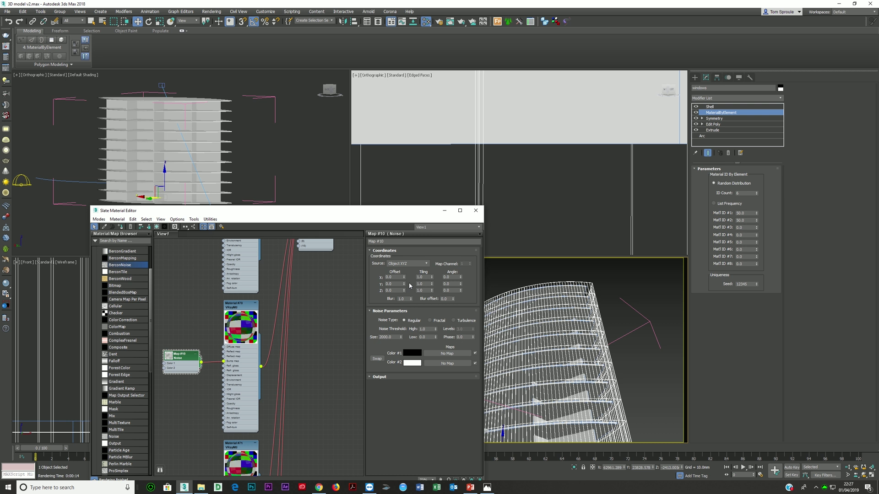
pyautogui.scroll(-5, 195, 342)
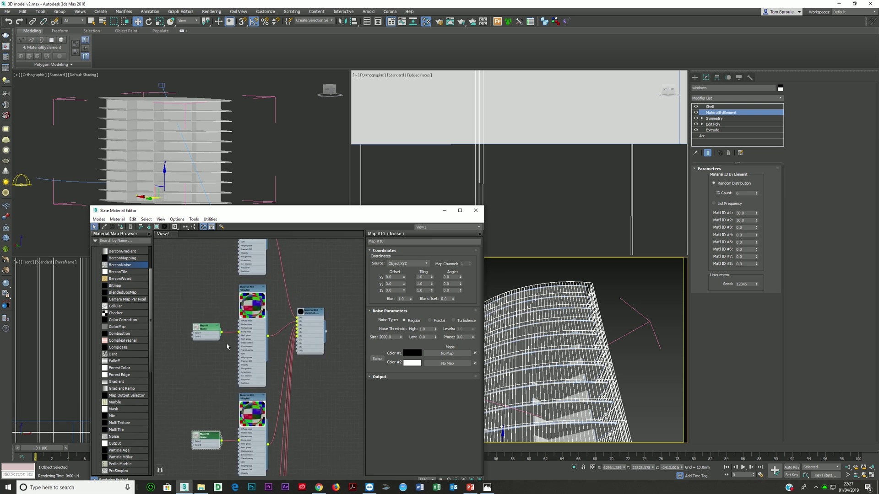
pyautogui.doubleClick(224, 304)
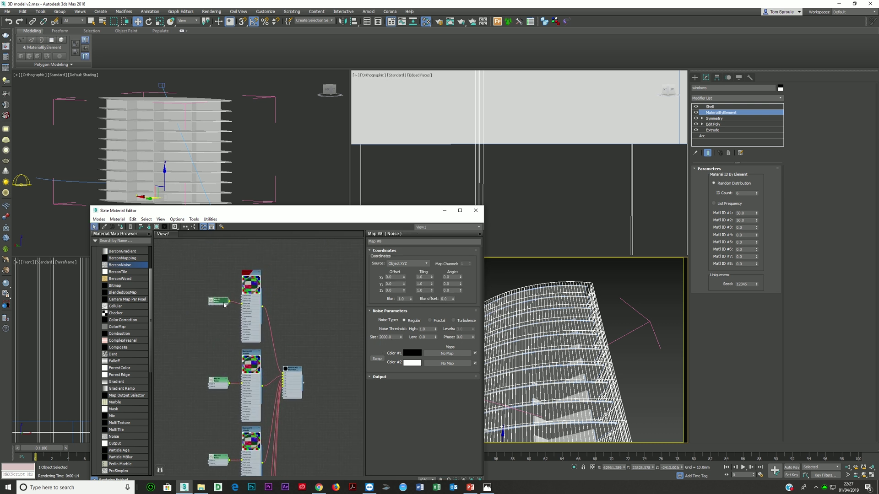
pyautogui.doubleClick(217, 386)
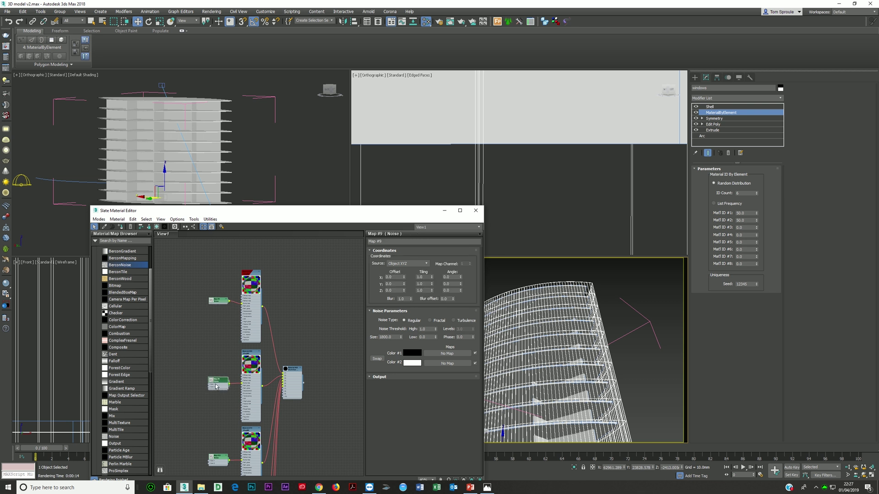
pyautogui.doubleClick(386, 338)
pyautogui.write('1800')
pyautogui.press('Return')
# Step: Set the size of the third glass material's noise map, Map #10, to 2200
pyautogui.doubleClick(217, 462)
pyautogui.doubleClick(397, 337)
pyautogui.write('2200')
pyautogui.press('Return')
# Step: Set the size of the fourth glass material's noise map, Map #11, to 1700
pyautogui.moveTo(211, 459); pyautogui.dragTo(214, 417, button='middle')
pyautogui.doubleClick(214, 417)
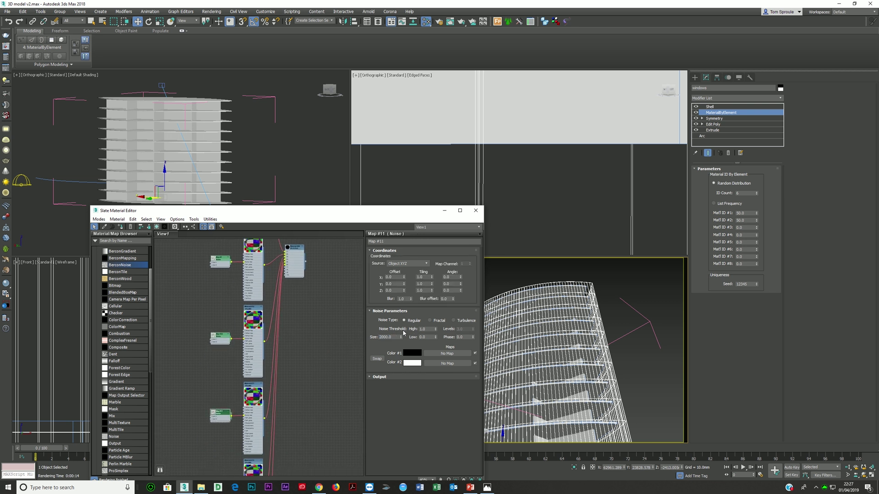
pyautogui.doubleClick(397, 337)
pyautogui.write('1700')
pyautogui.press('Return')
# Step: Set the size of the fifth glass material's noise map, Map #12, to 3000
pyautogui.moveTo(224, 442); pyautogui.dragTo(240, 312, button='middle')
pyautogui.doubleClick(238, 364)
pyautogui.doubleClick(392, 337)
pyautogui.write('39')
pyautogui.write('00')
pyautogui.press('Return')
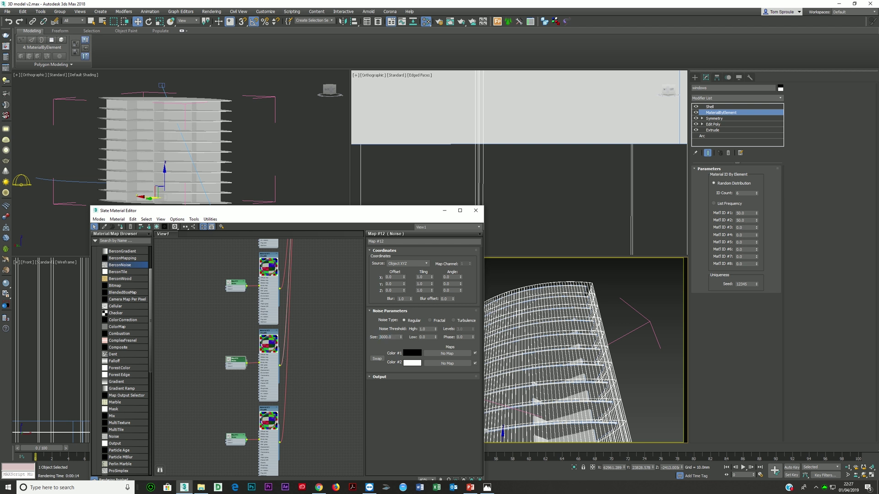
# Step: Set the size of the sixth glass material's noise map, Map #13, to 2500
pyautogui.doubleClick(239, 443)
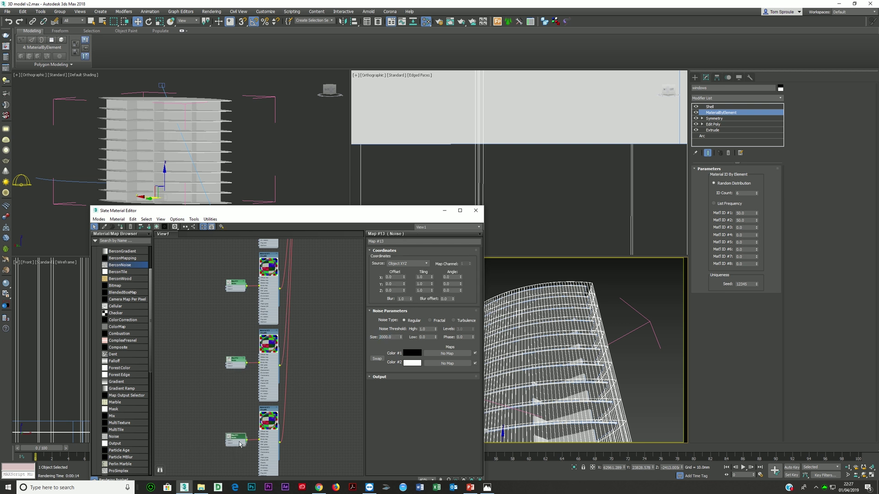
pyautogui.doubleClick(397, 337)
pyautogui.write('2500')
pyautogui.press('Return')
# Step: Set the bump amount of Material #72 to 4 and of Material #73 to 3.5
pyautogui.doubleClick(264, 372)
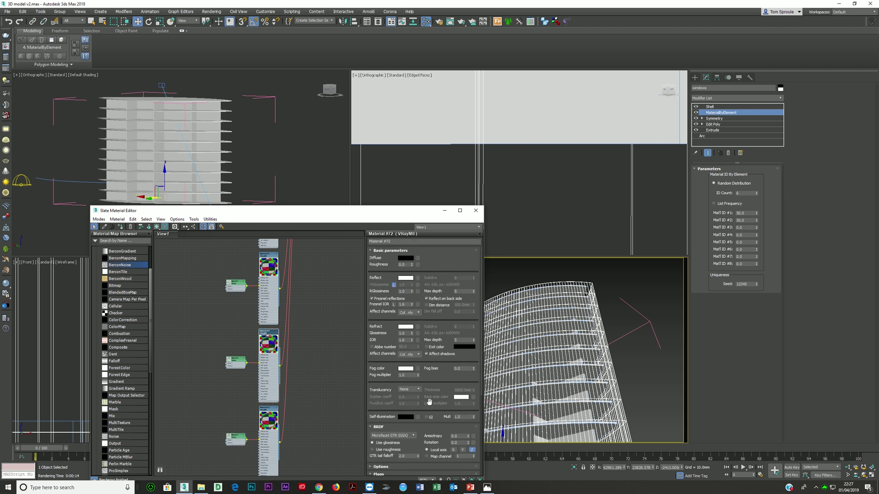
pyautogui.scroll(-5, 417, 412)
pyautogui.doubleClick(394, 449)
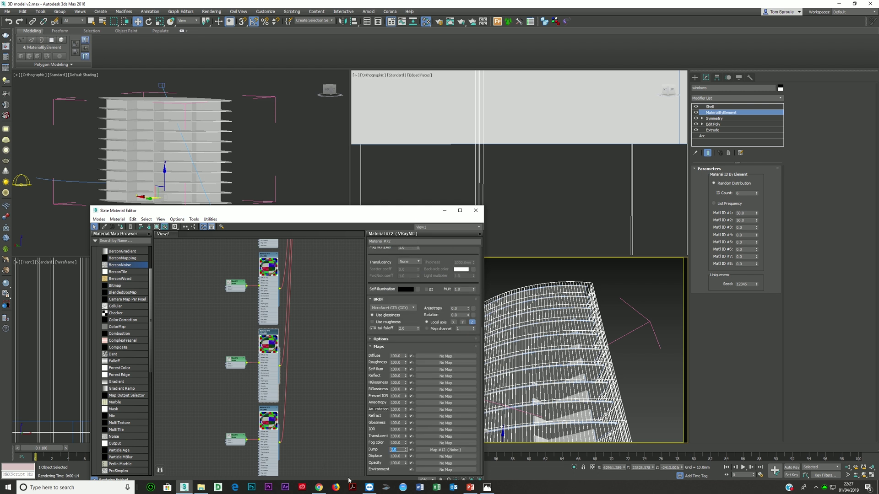
pyautogui.doubleClick(267, 448)
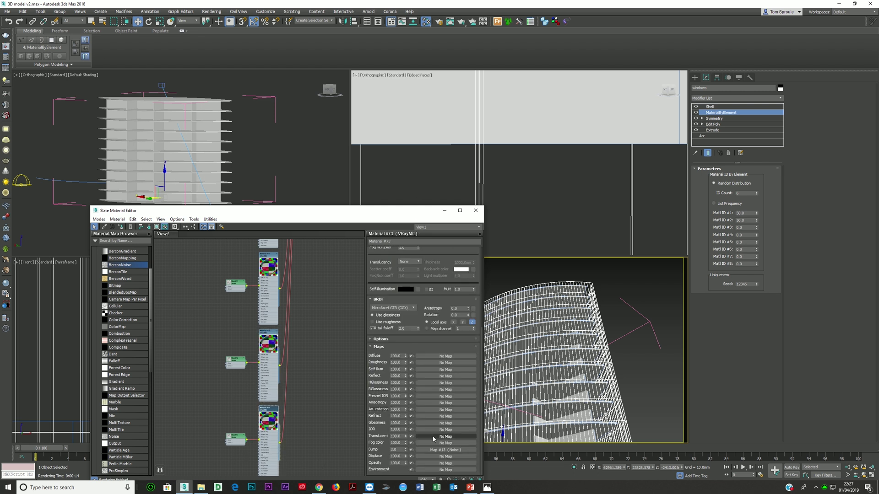
pyautogui.moveTo(398, 451); pyautogui.dragTo(375, 458)
pyautogui.write('3.5')
pyautogui.press('Return')
# Step: Render the camera view and examine the glass reflections on the building's facade up close
pyautogui.moveTo(240, 254); pyautogui.dragTo(243, 375, button='middle')
pyautogui.doubleClick(264, 350)
pyautogui.moveTo(224, 327); pyautogui.dragTo(201, 433, button='middle')
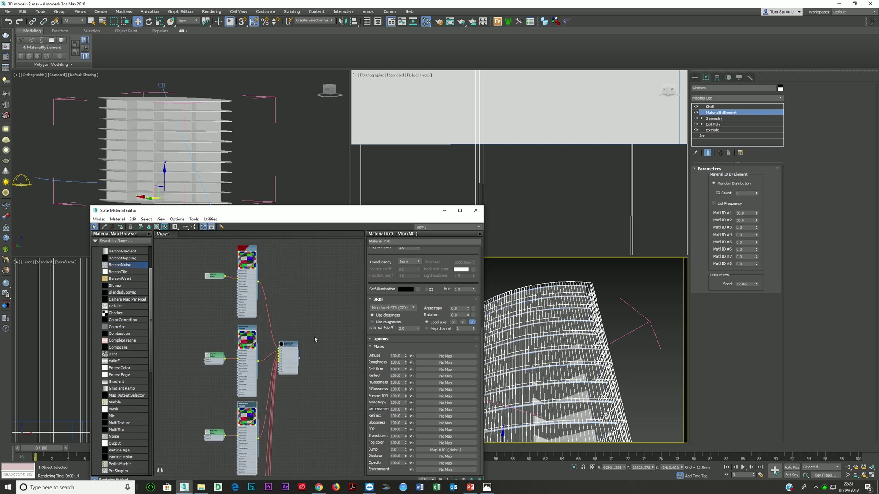
pyautogui.rightClick(603, 320)
pyautogui.click(567, 351)
pyautogui.hotkey('shift', 'q')
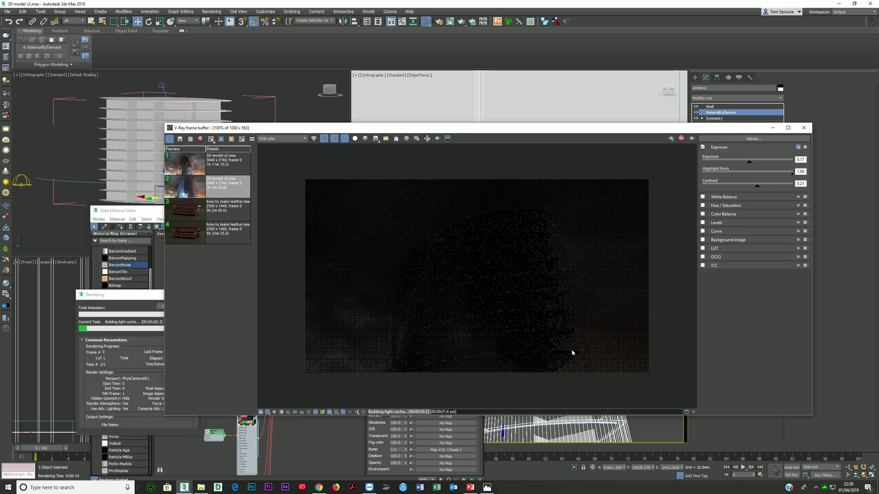
pyautogui.scroll(4, 474, 355)
pyautogui.scroll(-2, 472, 352)
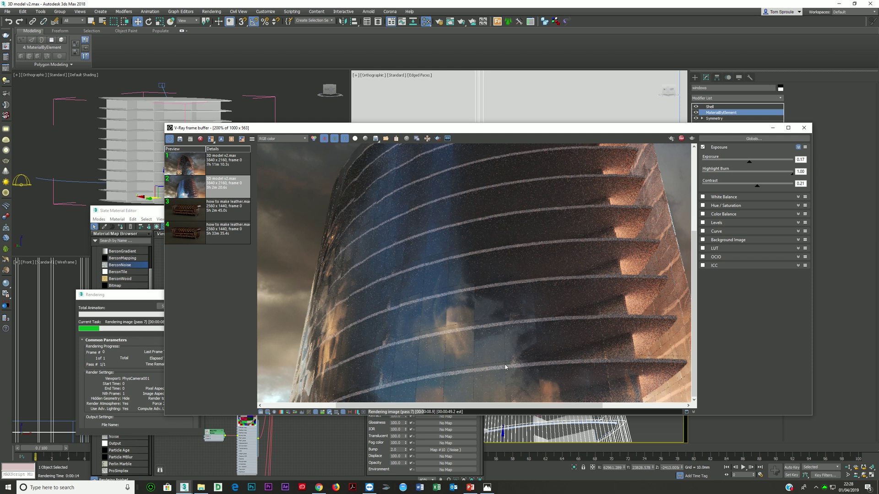
pyautogui.scroll(2, 492, 342)
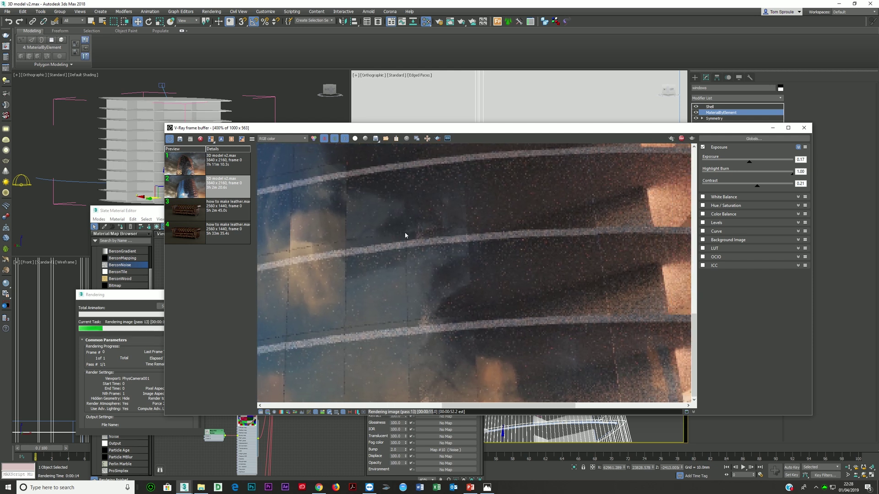
pyautogui.scroll(-2, 427, 350)
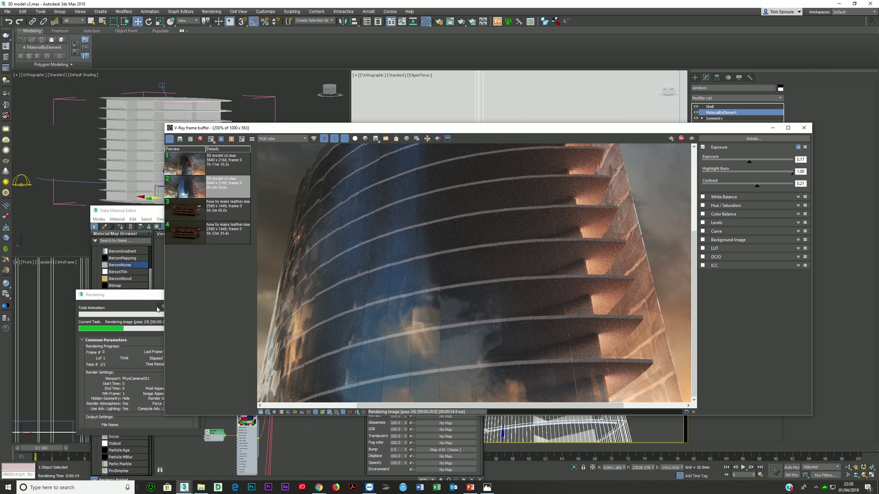
pyautogui.scroll(-2, 310, 256)
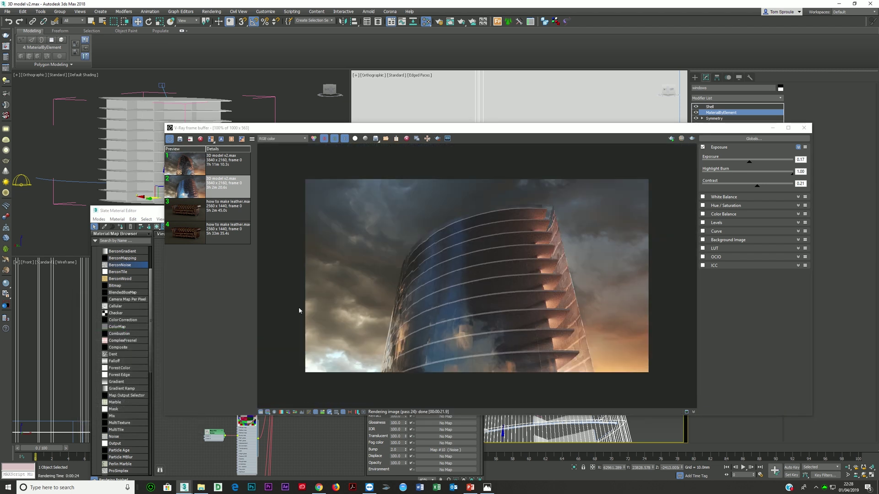
pyautogui.scroll(2, 408, 316)
# Step: Review the bump amounts of the first three glass materials and set Material #71's bump to 1.5
pyautogui.click(367, 457)
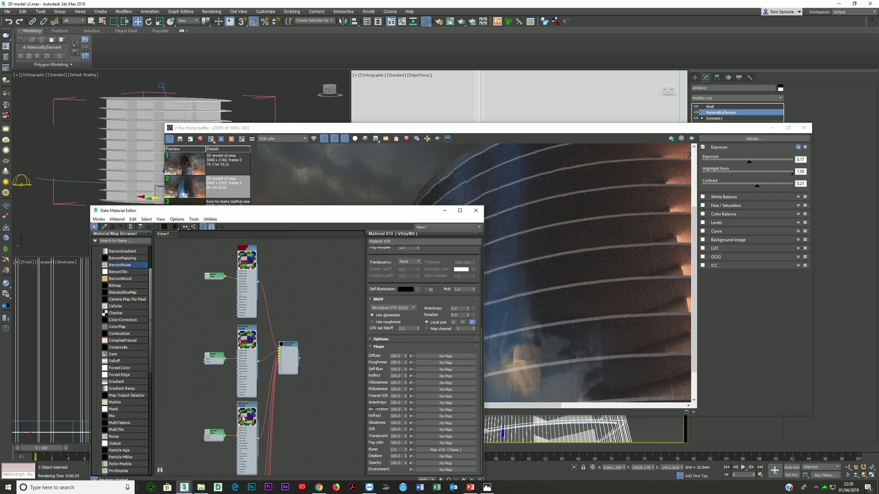
pyautogui.doubleClick(246, 303)
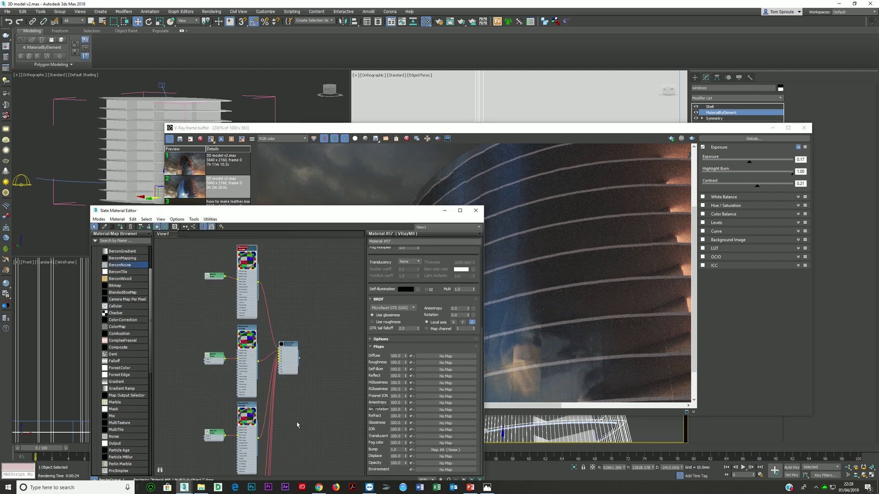
pyautogui.doubleClick(251, 354)
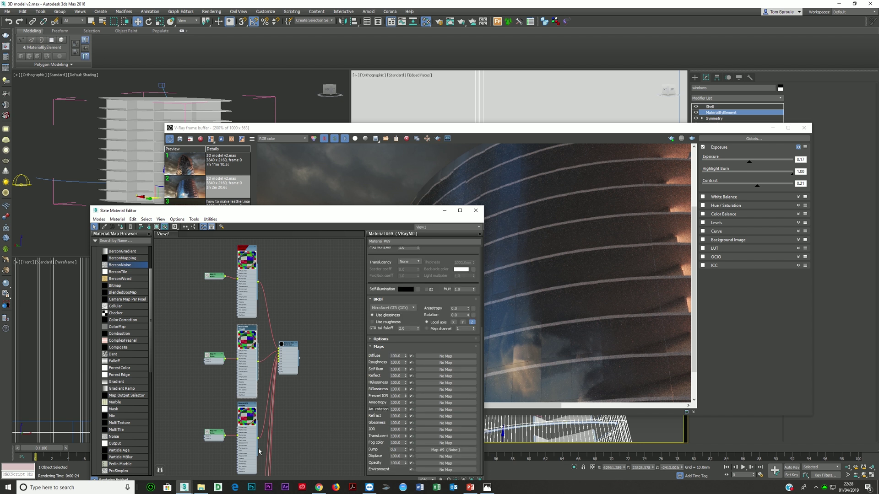
pyautogui.doubleClick(247, 440)
pyautogui.moveTo(268, 425); pyautogui.dragTo(248, 278, button='middle')
pyautogui.doubleClick(228, 372)
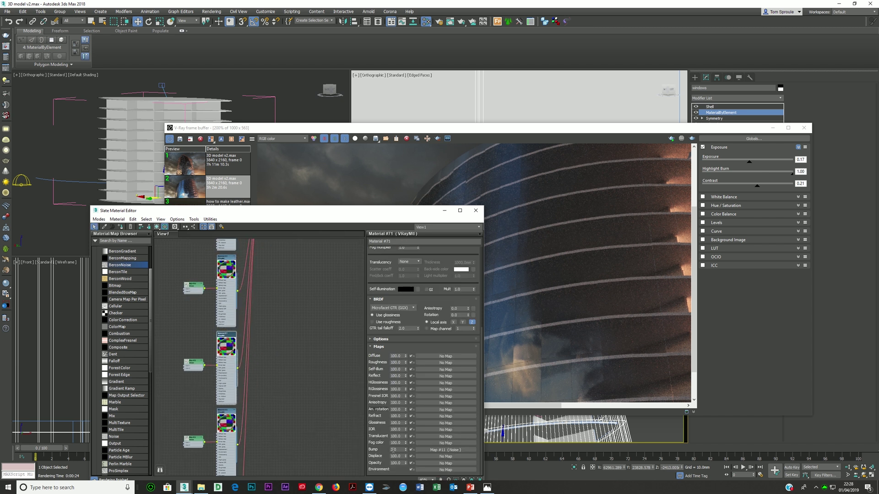
pyautogui.doubleClick(400, 450)
pyautogui.write('1.5')
pyautogui.press('Return')
# Step: Check Material #72's bump amount and set Material #73's bump to 2
pyautogui.moveTo(219, 380); pyautogui.dragTo(211, 372, button='middle')
pyautogui.doubleClick(211, 372)
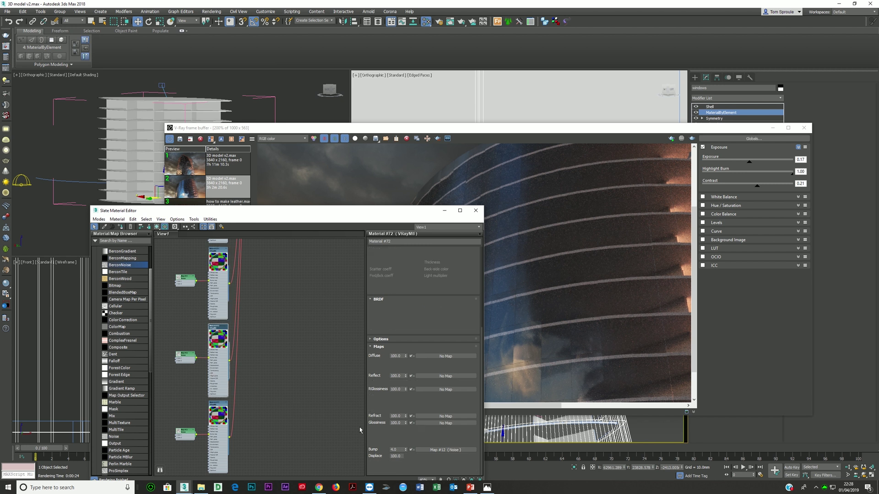
pyautogui.doubleClick(216, 433)
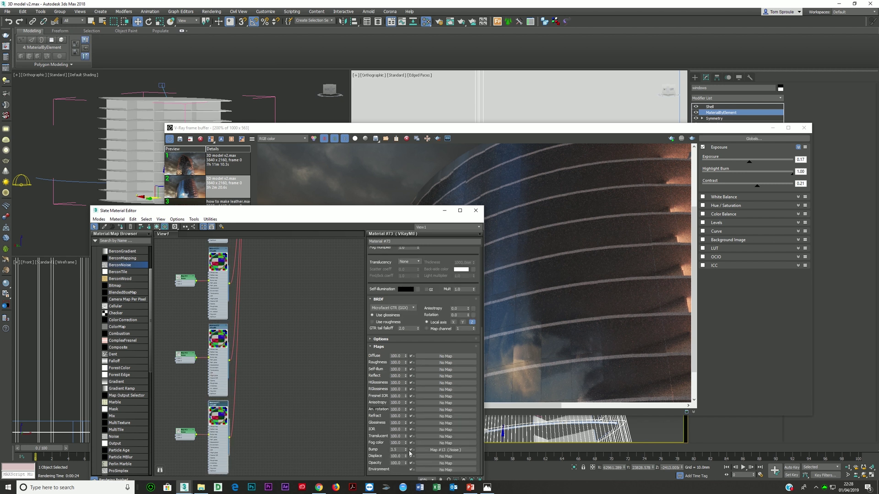
pyautogui.moveTo(402, 450); pyautogui.dragTo(385, 453)
pyautogui.write('2')
pyautogui.press('Return')
# Step: Render the camera view again and examine the glass panes' reflections with the revised bump amounts
pyautogui.moveTo(248, 446); pyautogui.dragTo(234, 350, button='middle')
pyautogui.scroll(-1, 234, 352)
pyautogui.moveTo(248, 270); pyautogui.dragTo(277, 426, button='middle')
pyautogui.moveTo(268, 293); pyautogui.dragTo(291, 421, button='middle')
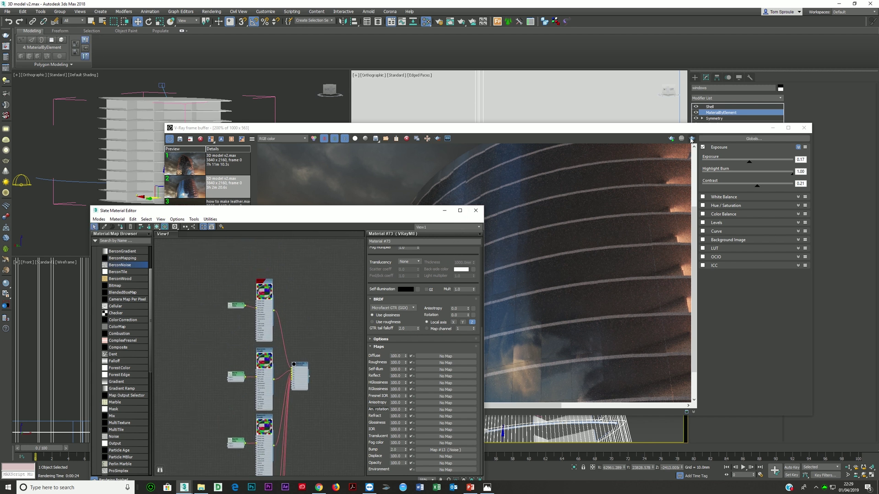
pyautogui.click(691, 138)
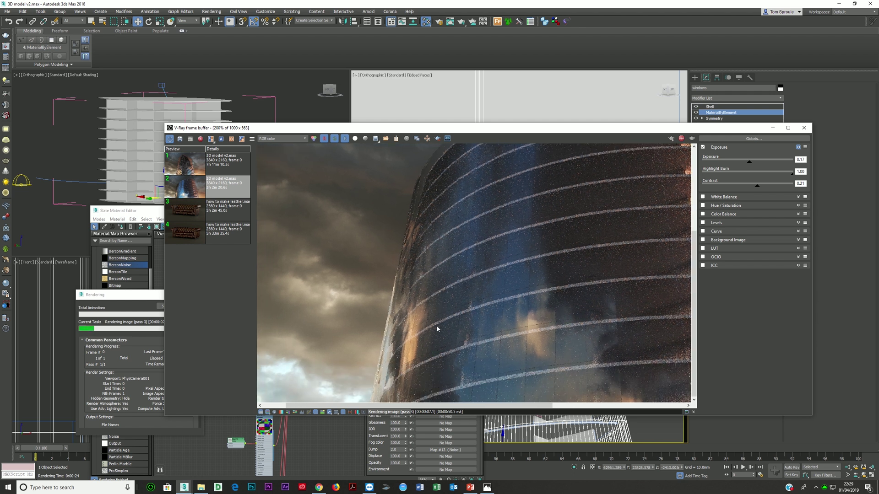
pyautogui.scroll(1, 499, 335)
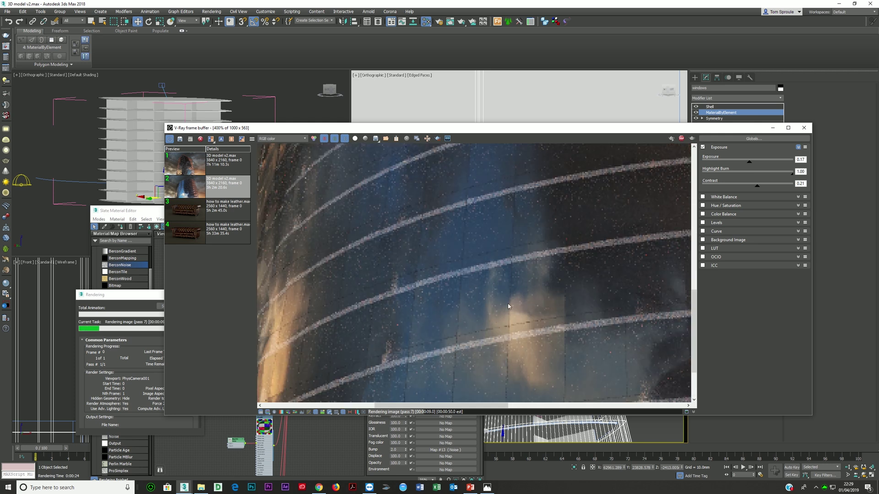
pyautogui.scroll(-1, 511, 311)
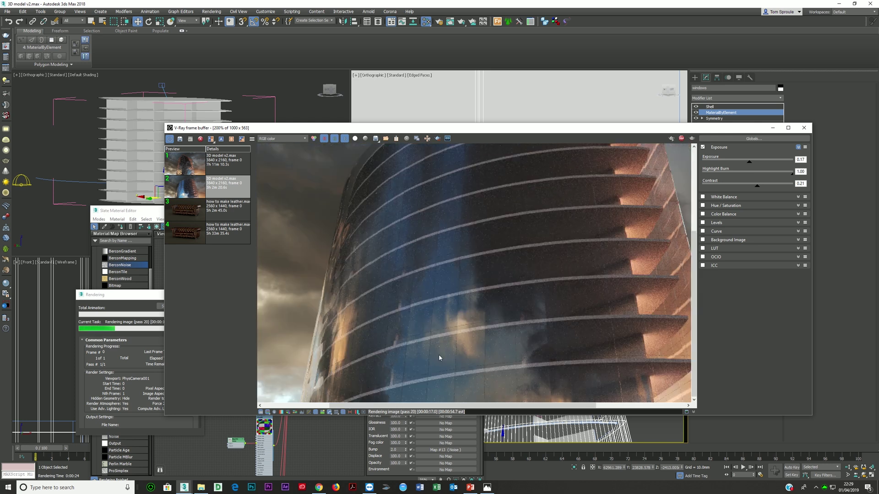
pyautogui.scroll(1, 401, 326)
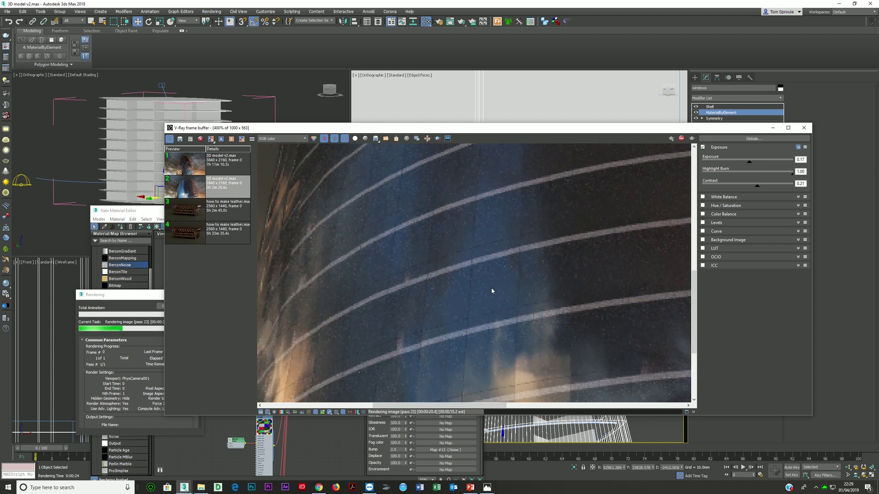
pyautogui.moveTo(311, 387); pyautogui.dragTo(388, 306, button='middle')
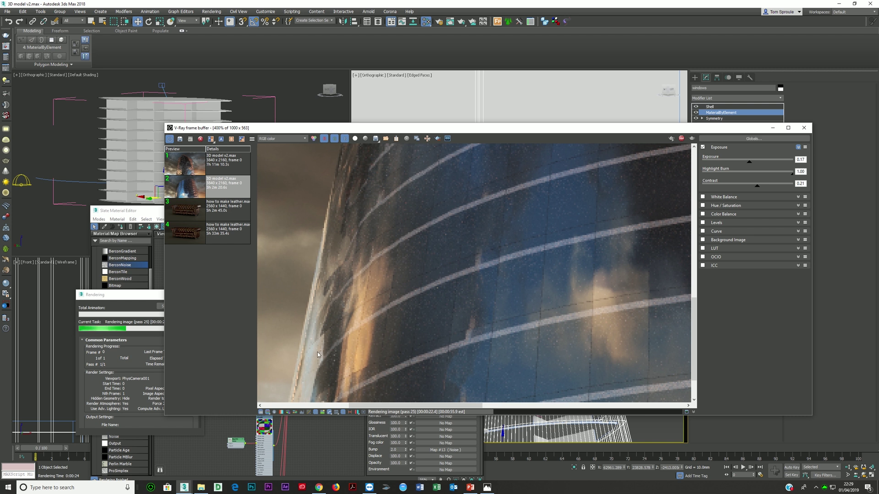
# Step: Examine the glass reflections along the curved facade in the progressing render, up close and as a whole
pyautogui.moveTo(342, 235); pyautogui.dragTo(354, 297, button='middle')
pyautogui.moveTo(385, 207); pyautogui.dragTo(340, 309, button='middle')
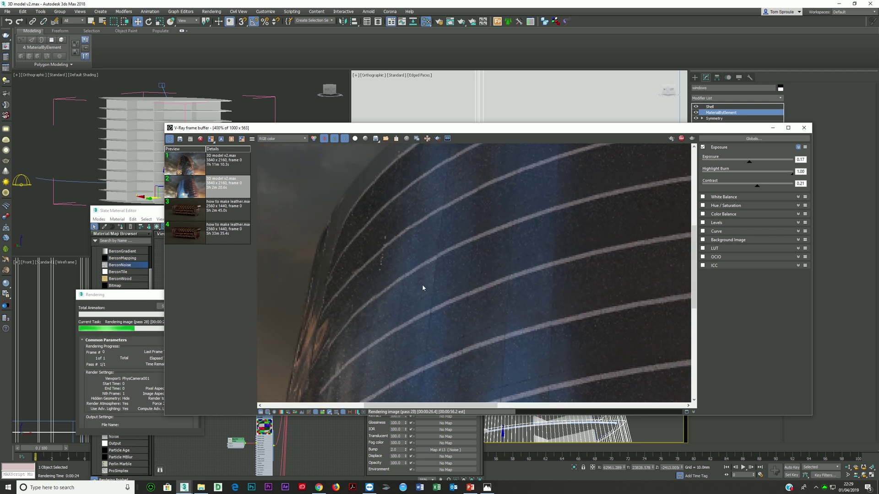
pyautogui.moveTo(422, 285); pyautogui.dragTo(288, 185, button='middle')
pyautogui.moveTo(390, 311); pyautogui.dragTo(395, 240, button='middle')
pyautogui.moveTo(395, 318); pyautogui.dragTo(392, 245, button='middle')
pyautogui.scroll(-1, 389, 316)
pyautogui.scroll(-1, 410, 328)
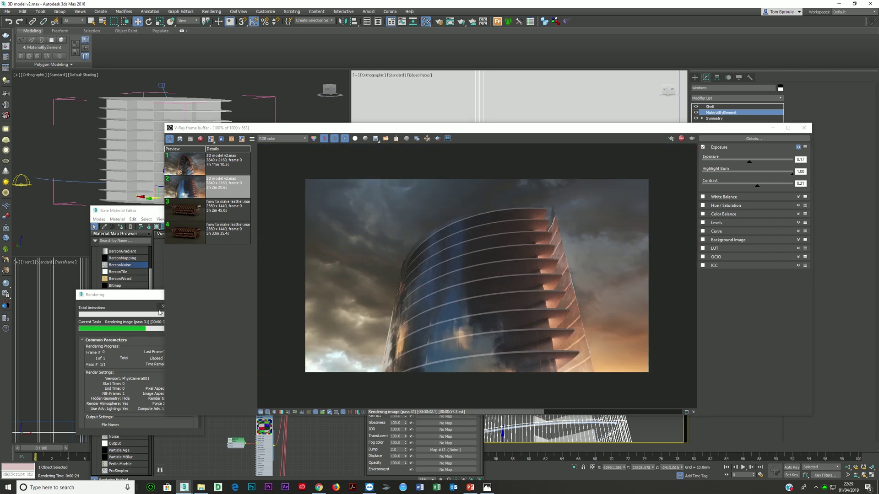
# Step: Review Material #25's reflection and refraction settings, including its Fresnel IOR, among the glass material nodes
pyautogui.click(319, 452)
pyautogui.scroll(-3, 319, 452)
pyautogui.scroll(3, 353, 320)
pyautogui.scroll(-3, 353, 320)
pyautogui.scroll(3, 298, 337)
pyautogui.moveTo(285, 359); pyautogui.dragTo(252, 370, button='middle')
pyautogui.scroll(-3, 252, 369)
pyautogui.moveTo(205, 413); pyautogui.dragTo(297, 362, button='middle')
pyautogui.scroll(5, 297, 362)
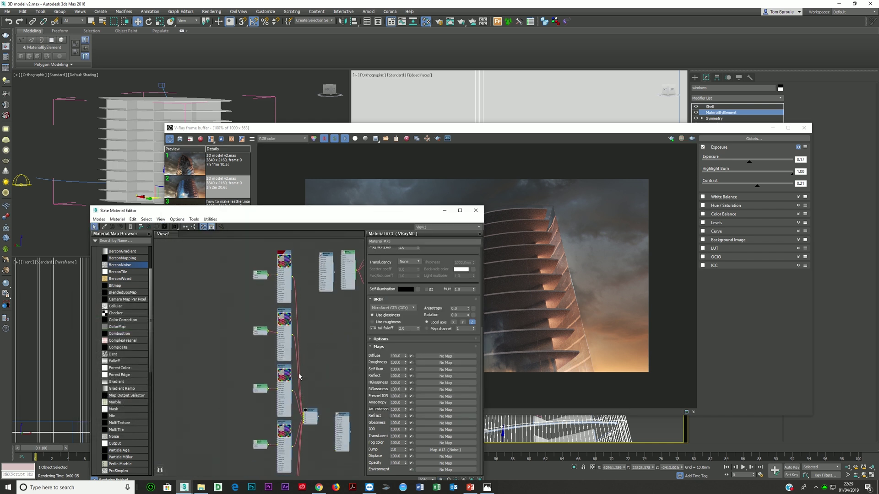
pyautogui.doubleClick(278, 310)
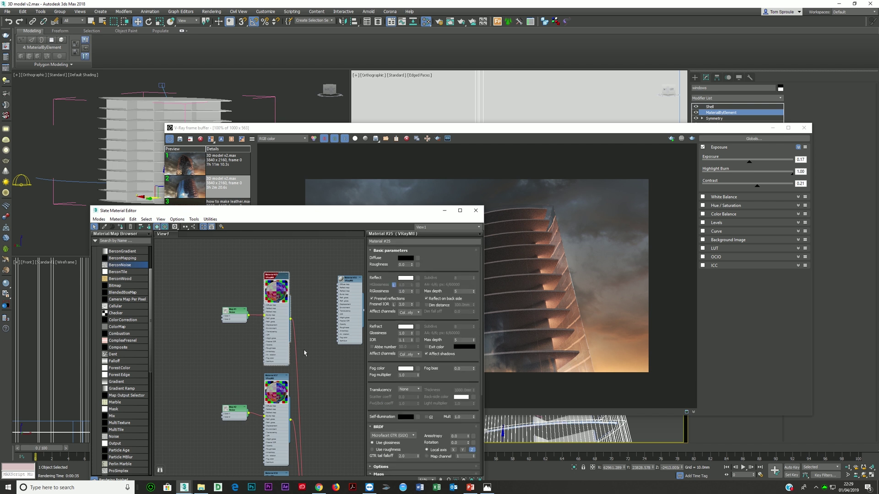
pyautogui.doubleClick(402, 340)
pyautogui.click(403, 305)
pyautogui.moveTo(278, 424); pyautogui.dragTo(275, 318, button='middle')
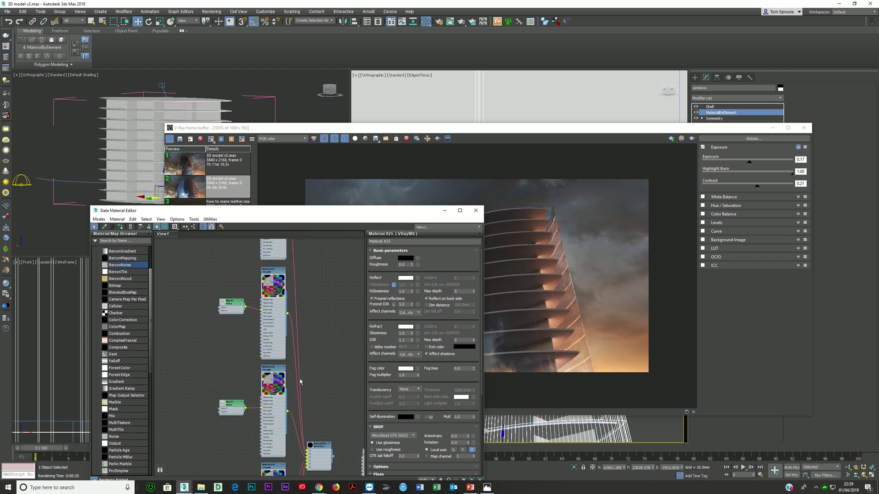
# Step: Compare the bump map amounts of Materials #25, #37 and #38, with the material editor moved clear of the render
pyautogui.moveTo(401, 212); pyautogui.dragTo(358, 243)
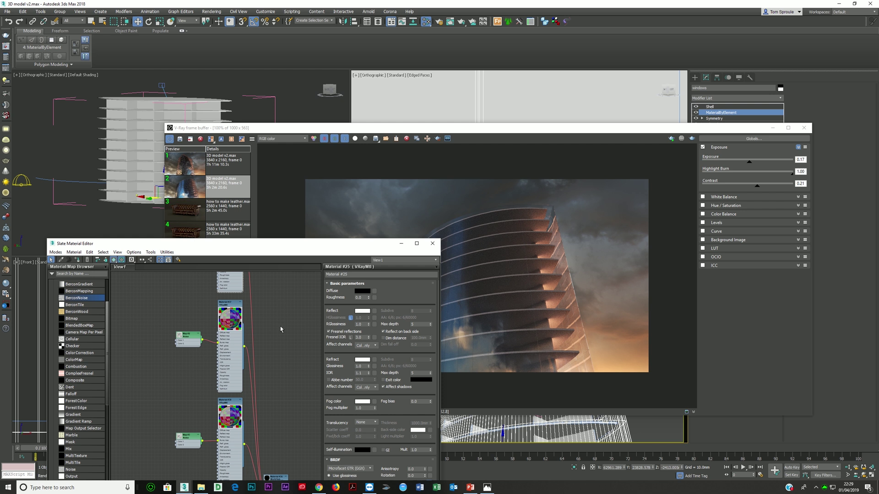
pyautogui.moveTo(276, 408); pyautogui.dragTo(280, 342, button='middle')
pyautogui.moveTo(219, 351); pyautogui.dragTo(213, 459, button='middle')
pyautogui.scroll(-1, 254, 352)
pyautogui.moveTo(255, 351); pyautogui.dragTo(246, 435, button='middle')
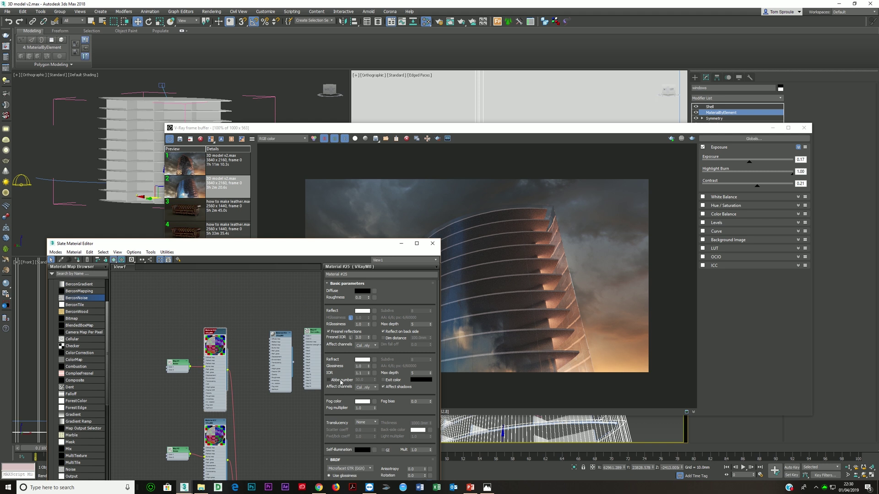
pyautogui.scroll(-5, 343, 373)
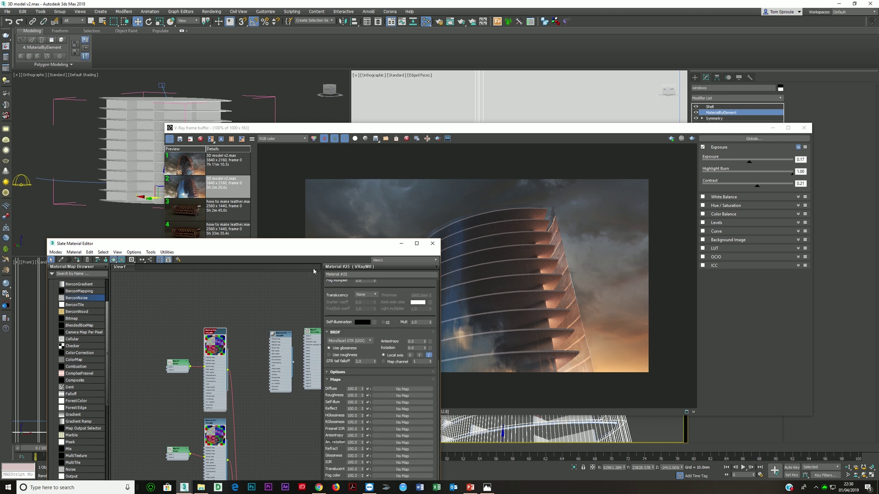
pyautogui.moveTo(331, 246); pyautogui.dragTo(317, 73)
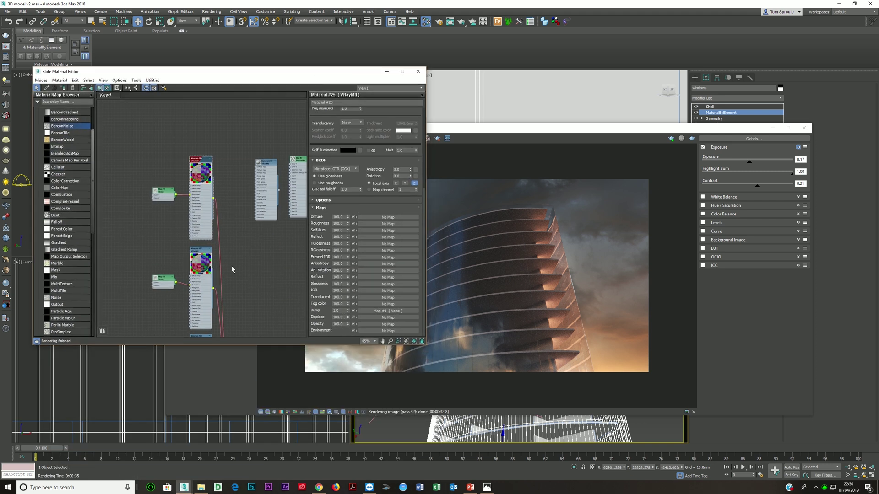
pyautogui.doubleClick(198, 297)
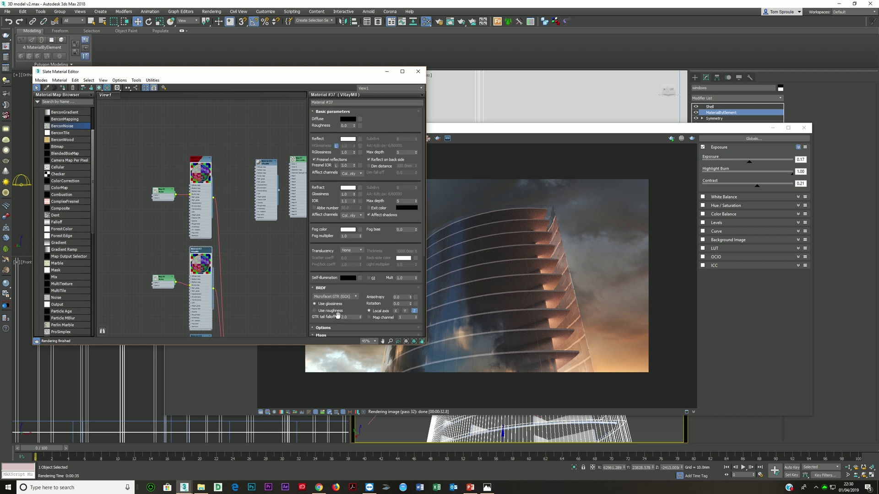
pyautogui.moveTo(338, 315); pyautogui.dragTo(320, 128)
pyautogui.moveTo(177, 313); pyautogui.dragTo(172, 160, button='middle')
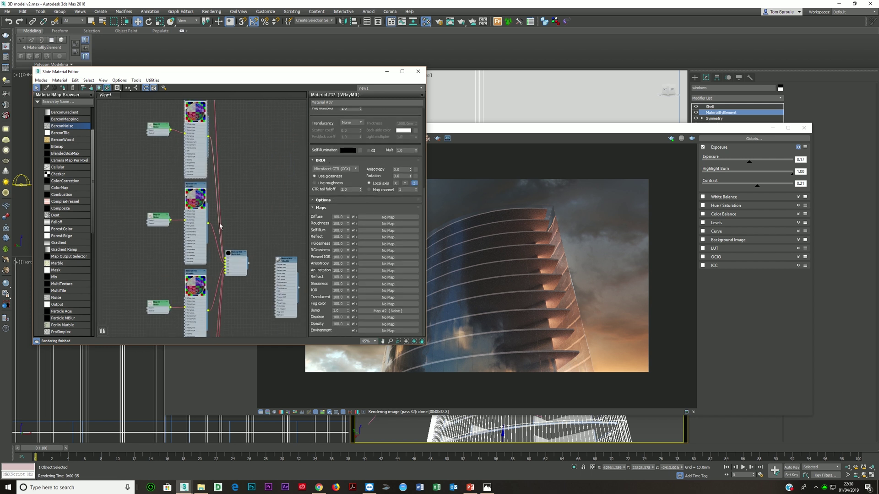
pyautogui.doubleClick(190, 233)
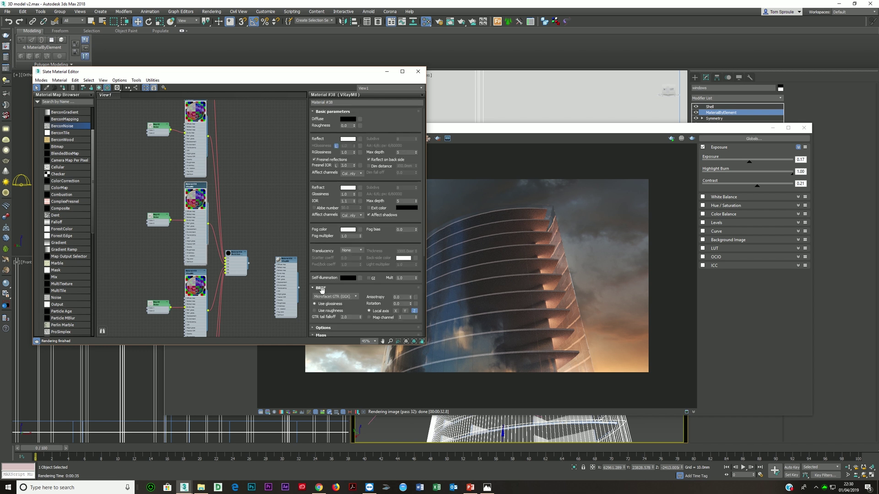
pyautogui.scroll(-5, 321, 286)
pyautogui.scroll(-6, 236, 226)
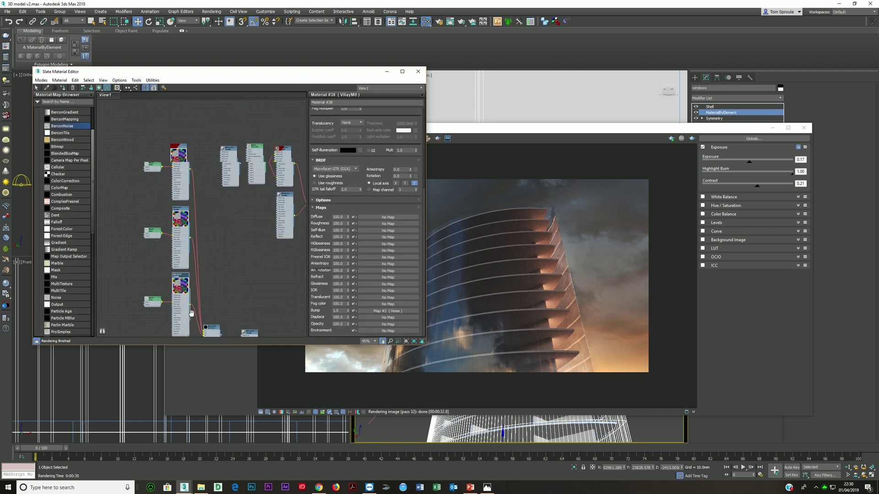
# Step: Try a Fresnel IOR of 3 on Material #57
pyautogui.moveTo(237, 226); pyautogui.dragTo(138, 256, button='middle')
pyautogui.moveTo(199, 127); pyautogui.dragTo(174, 299, button='middle')
pyautogui.scroll(6, 173, 299)
pyautogui.doubleClick(194, 255)
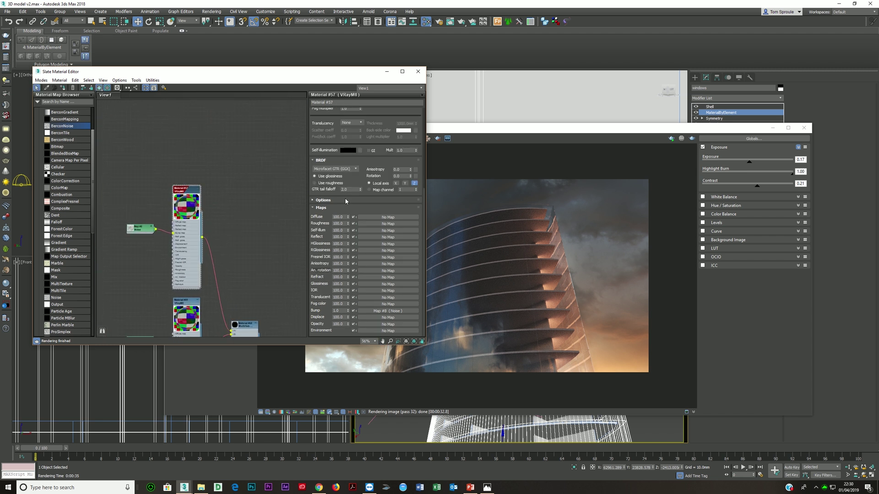
pyautogui.scroll(5, 342, 154)
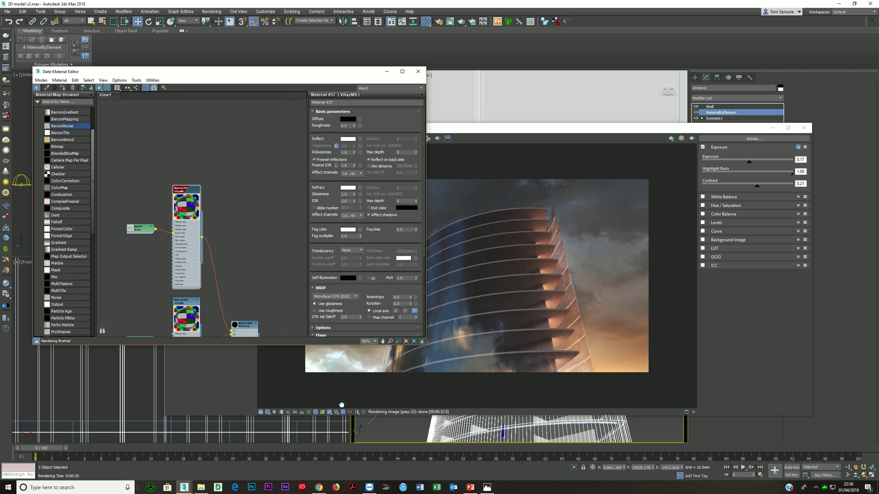
pyautogui.click(336, 166)
pyautogui.write('3')
pyautogui.press('Return')
# Step: Try a refraction IOR of 1.1 on Material #57
pyautogui.moveTo(173, 259); pyautogui.dragTo(288, 251, button='middle')
pyautogui.scroll(-3, 288, 251)
pyautogui.moveTo(230, 284); pyautogui.dragTo(252, 282, button='middle')
pyautogui.scroll(1, 252, 282)
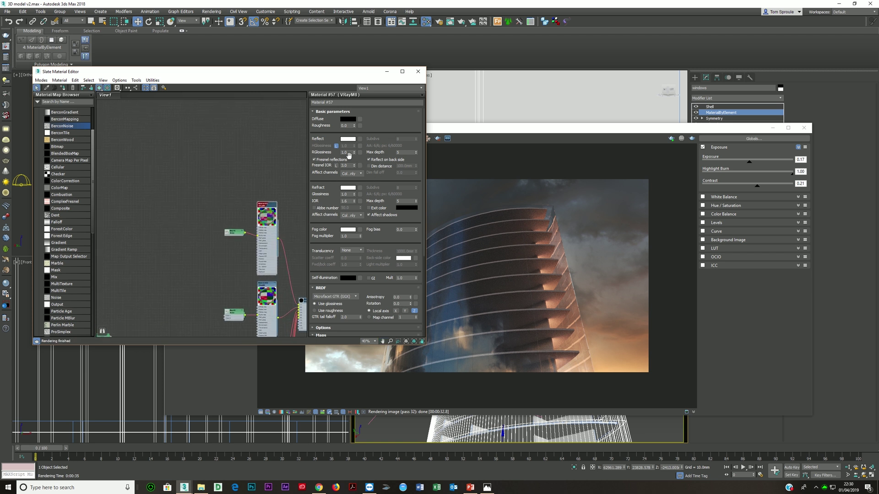
pyautogui.click(349, 201)
pyautogui.write('1.1')
pyautogui.press('Return')
pyautogui.scroll(4, 281, 239)
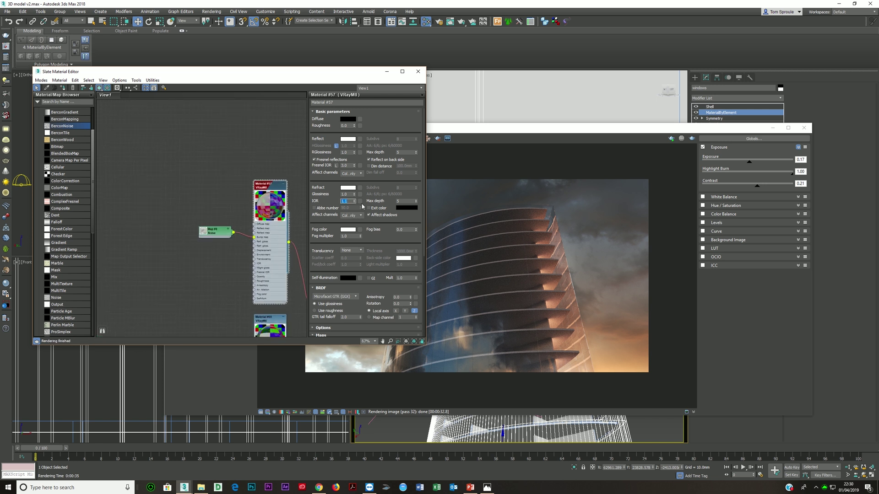
pyautogui.moveTo(280, 287); pyautogui.dragTo(208, 233, button='middle')
pyautogui.scroll(-1, 285, 226)
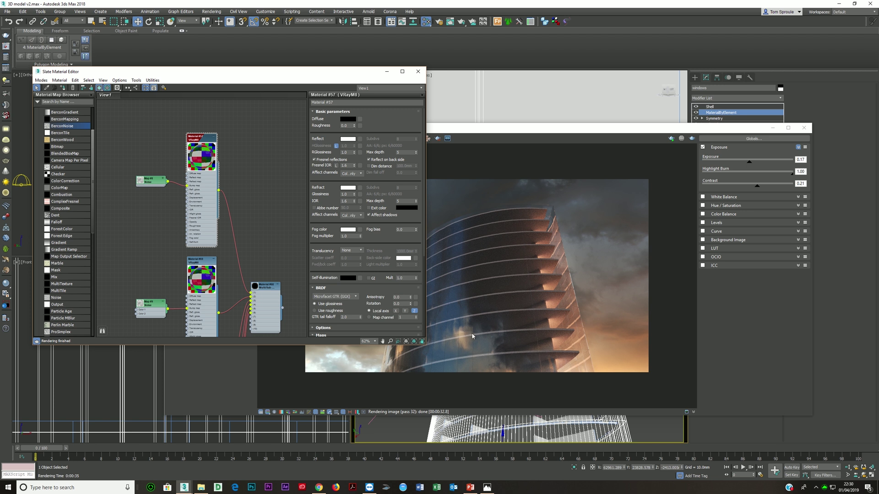
# Step: Inspect the sky reflections on the building in the finished render in the V-Ray frame buffer
pyautogui.click(491, 175)
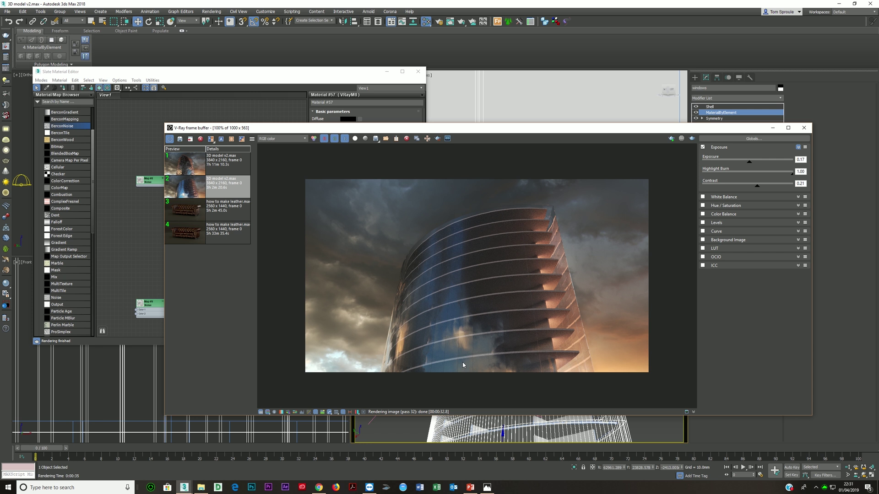
pyautogui.scroll(2, 366, 355)
pyautogui.scroll(-2, 367, 356)
# Step: Switch to Chrome, search the web for "hdri skies" and open the HDRI Skies website
pyautogui.click(318, 488)
pyautogui.click(590, 16)
pyautogui.click(600, 29)
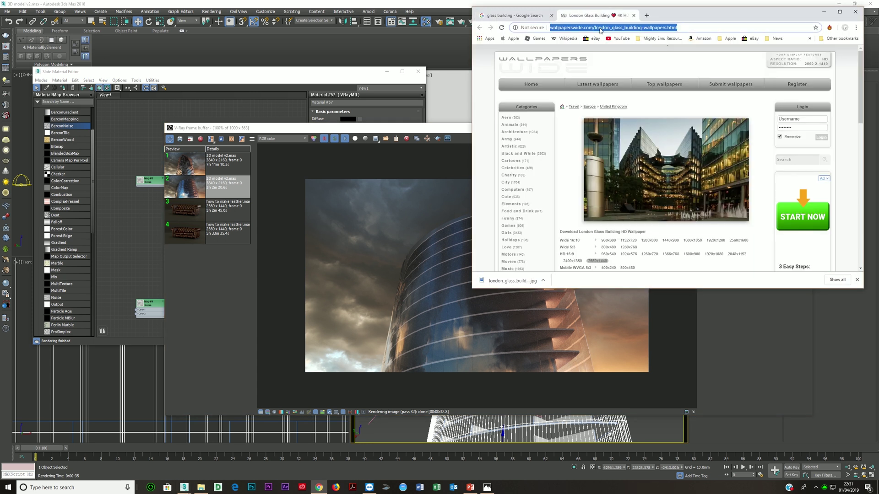
pyautogui.write('hdri skies')
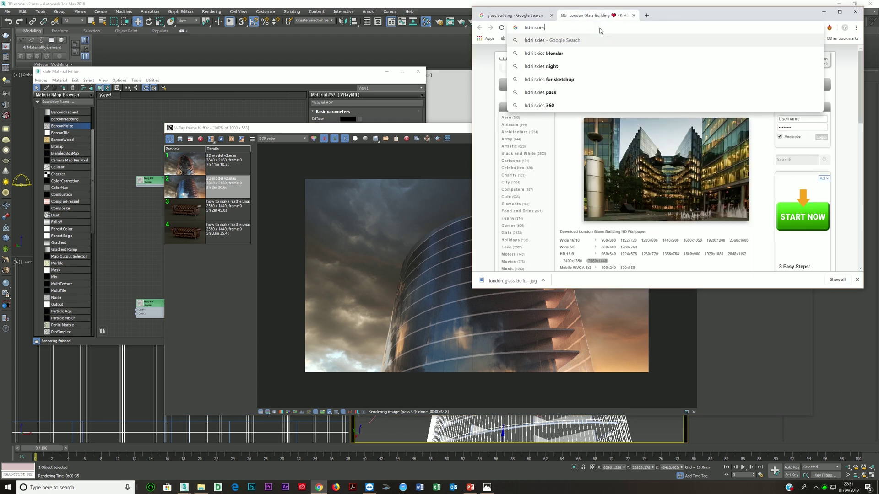
pyautogui.press('Return')
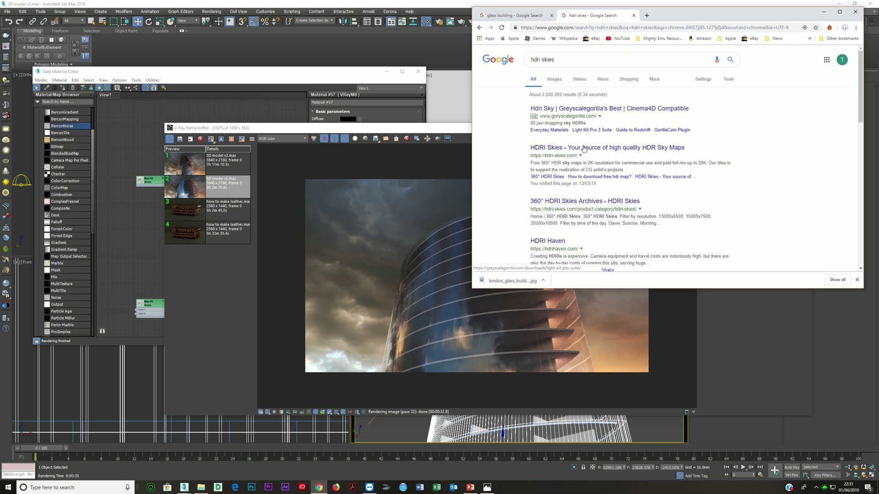
pyautogui.click(607, 148)
# Step: Browse the HDRI Skies gallery of 360° sky maps and its resolution and time-of-day filters
pyautogui.moveTo(686, 16); pyautogui.dragTo(581, 0)
pyautogui.scroll(-2, 392, 254)
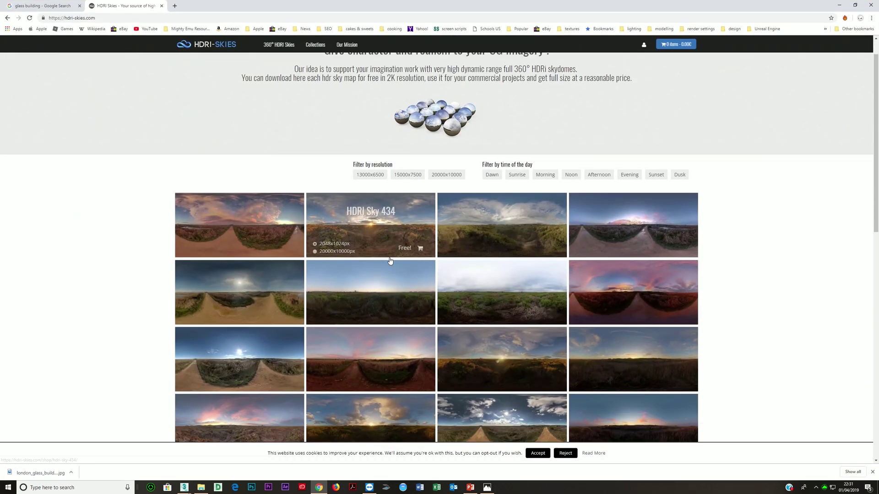
pyautogui.scroll(2, 398, 202)
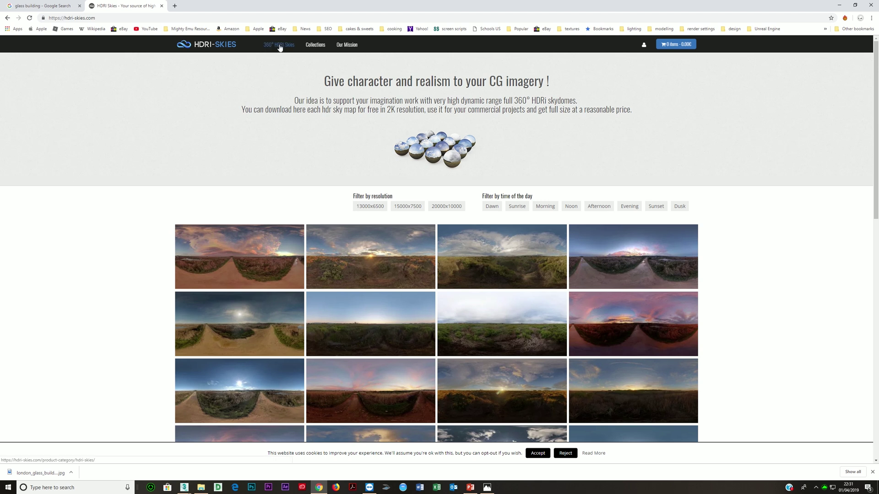
pyautogui.scroll(-6, 460, 247)
pyautogui.scroll(-5, 460, 248)
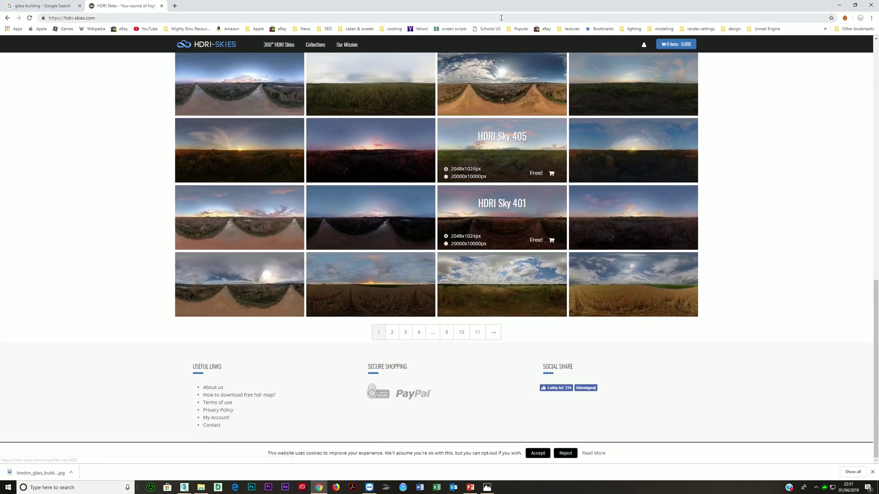
pyautogui.moveTo(512, 8); pyautogui.dragTo(672, 78)
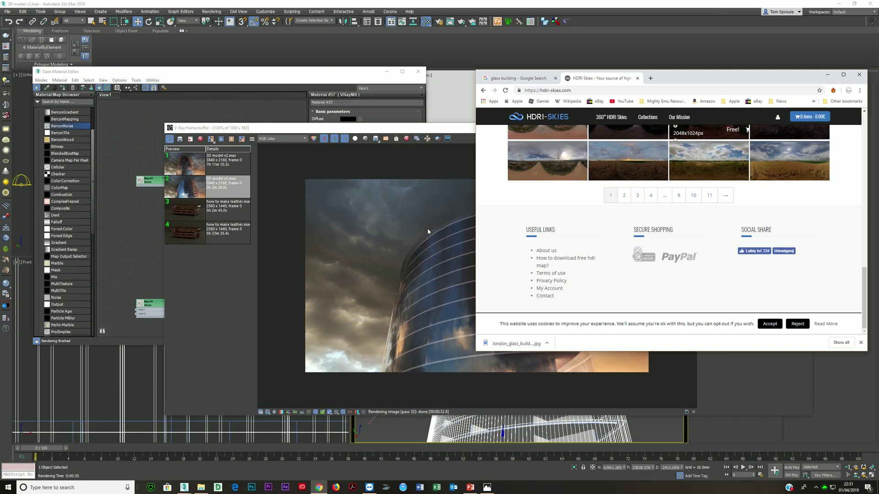
pyautogui.scroll(10, 653, 243)
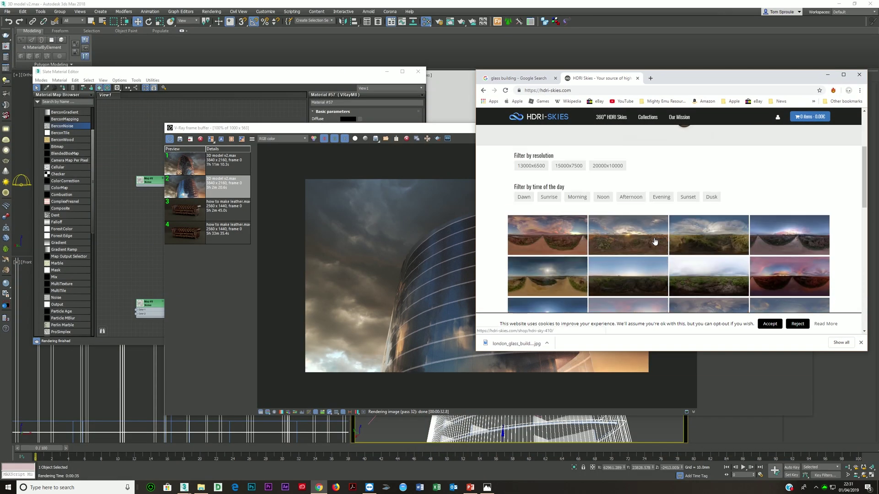
pyautogui.scroll(-2, 654, 241)
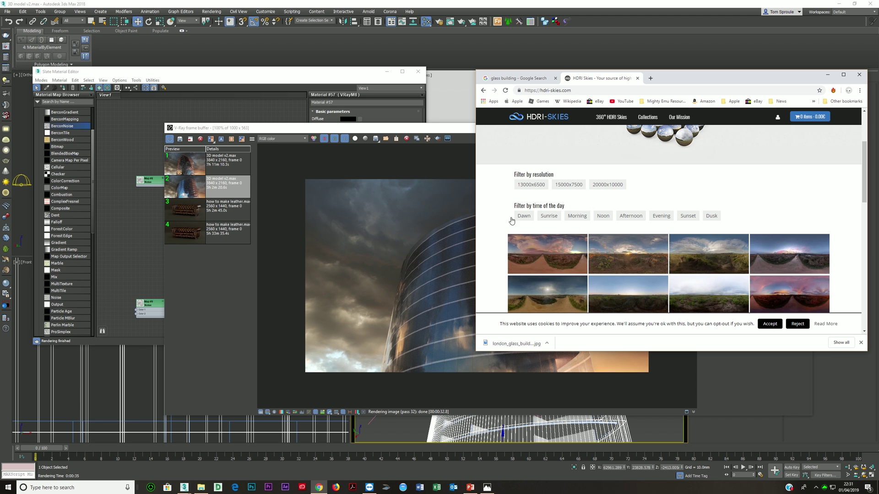
# Step: Return to the V-Ray frame buffer and reposition it to view the whole finished building render
pyautogui.moveTo(422, 131); pyautogui.dragTo(278, 132)
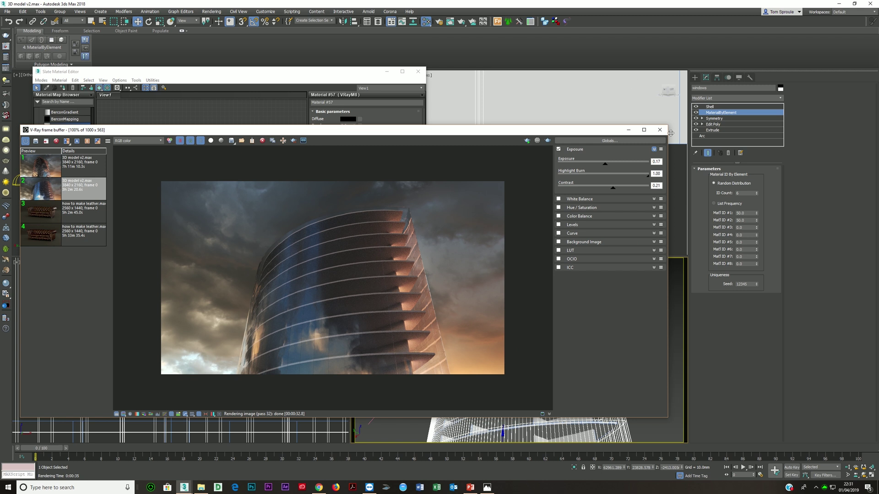
pyautogui.moveTo(497, 133)
pyautogui.mouseDown()
pyautogui.moveTo(473, 315)
pyautogui.moveTo(502, 120)
pyautogui.mouseUp()
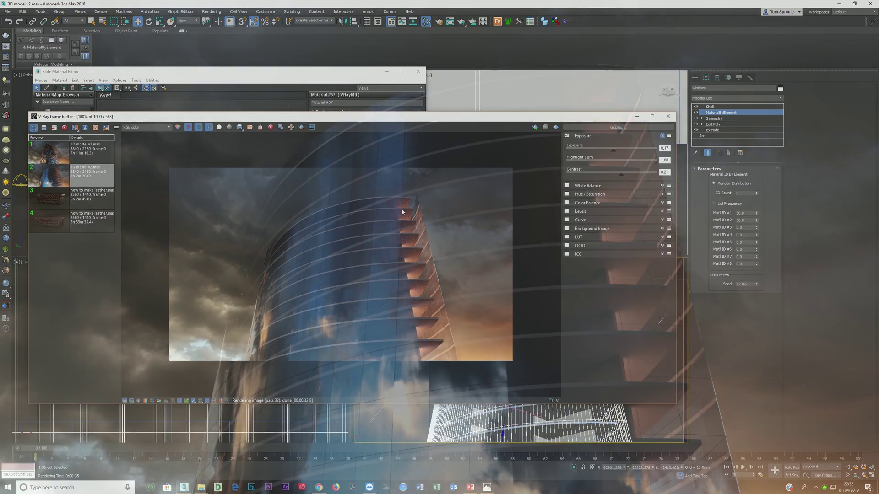